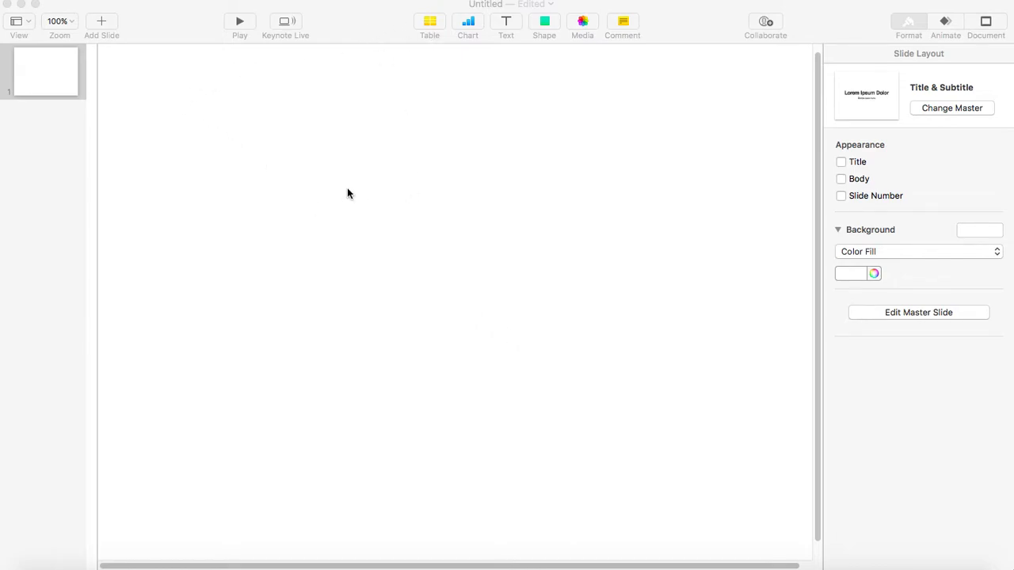
# Try the slide background with No Fill and return it to Color Fill
pyautogui.click(898, 430)
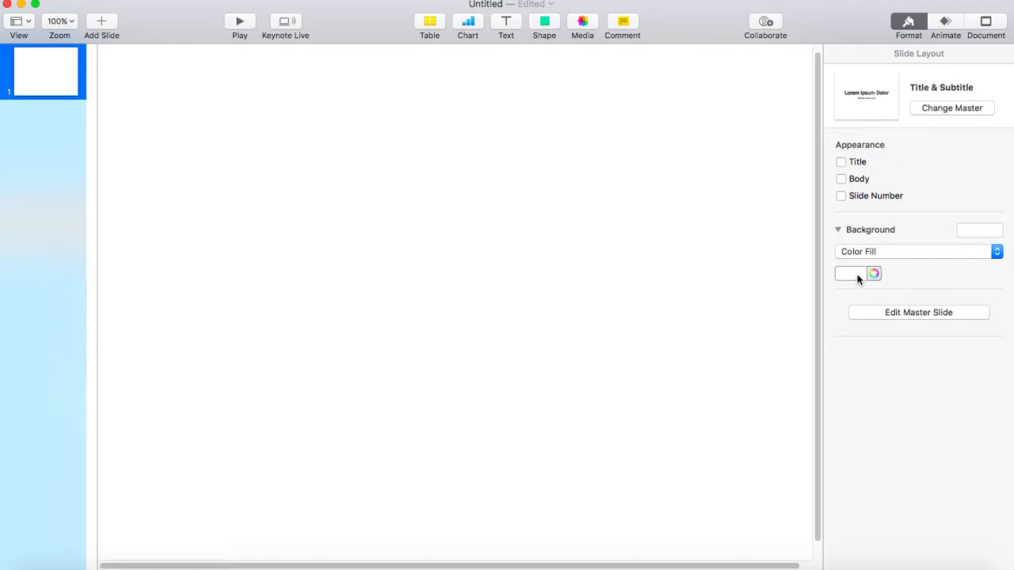
pyautogui.click(899, 252)
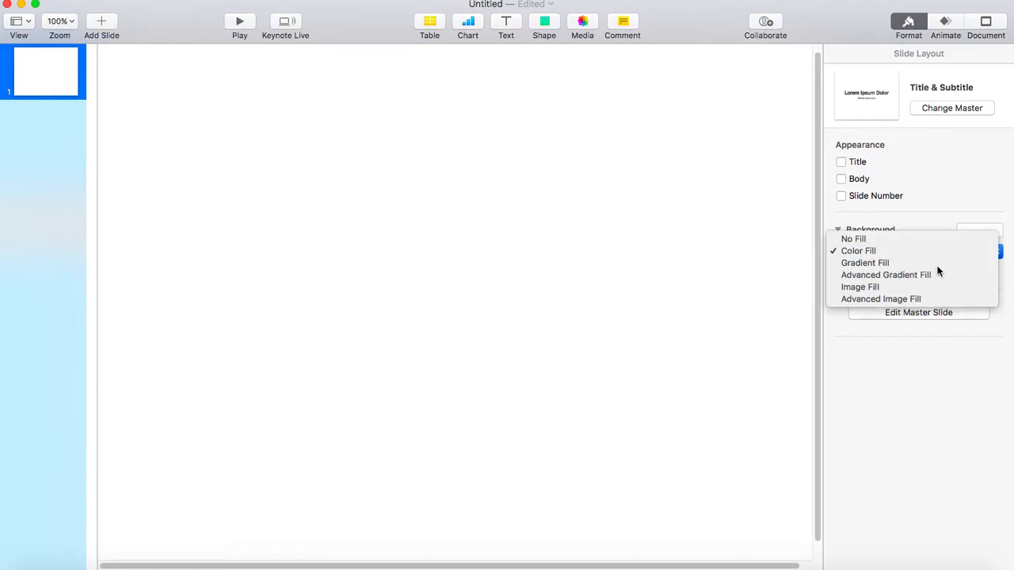
pyautogui.click(917, 264)
pyautogui.click(898, 252)
pyautogui.click(883, 230)
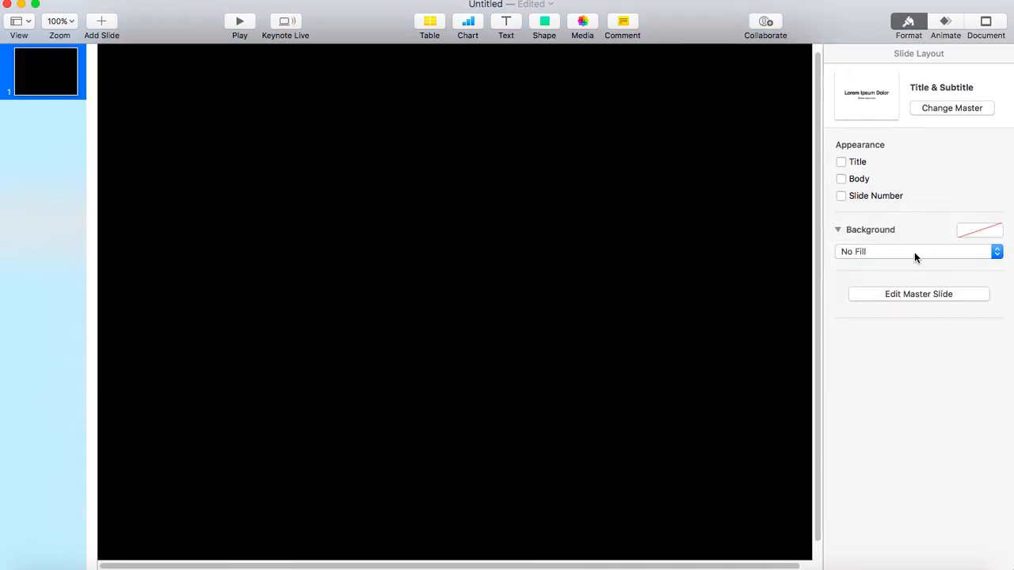
pyautogui.click(912, 251)
pyautogui.click(911, 265)
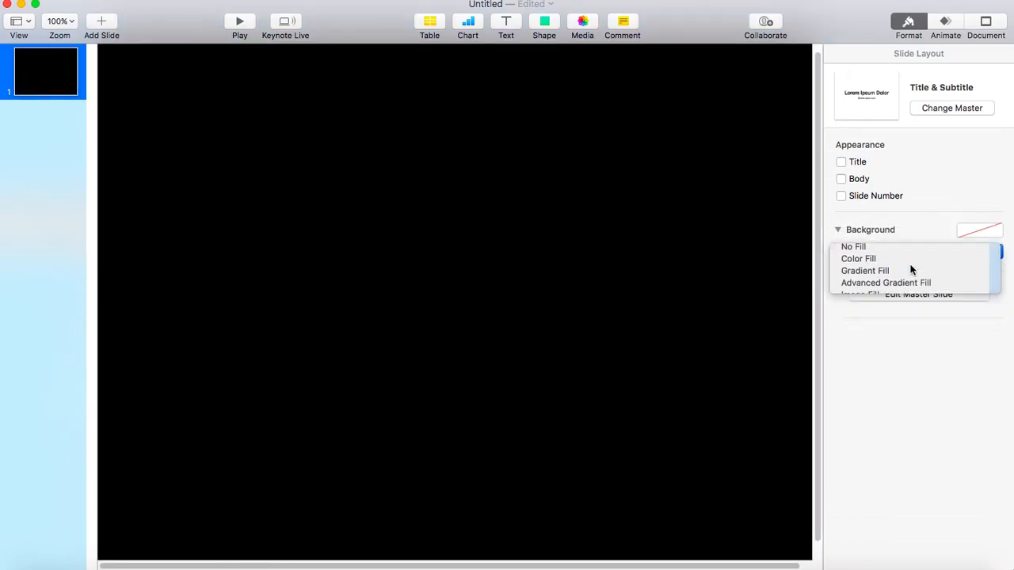
# Set the slide's background colour to Brown from the Apple colour palette, after trying Green, and close the colour picker
pyautogui.click(873, 274)
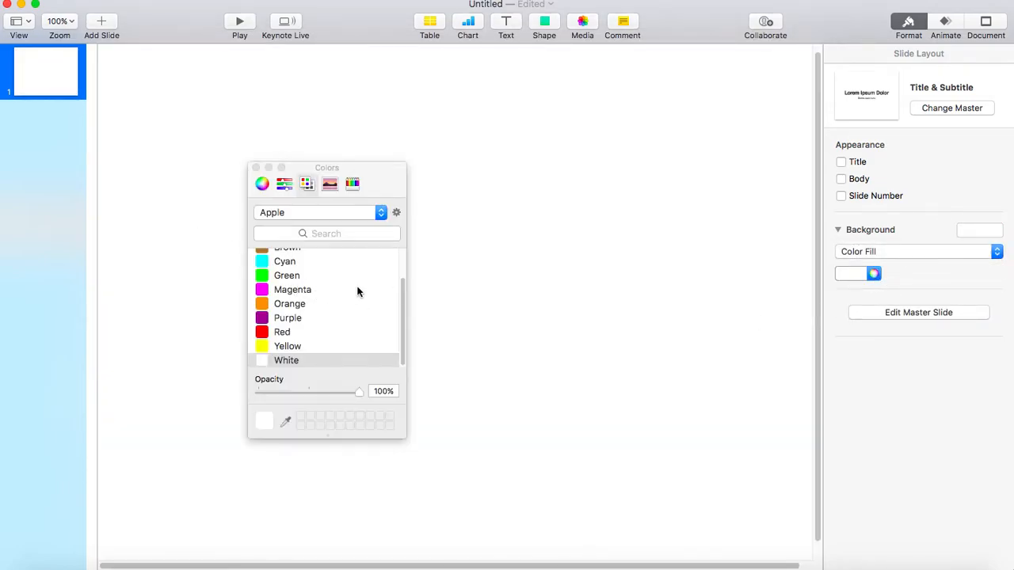
pyautogui.moveTo(403, 305); pyautogui.dragTo(381, 308)
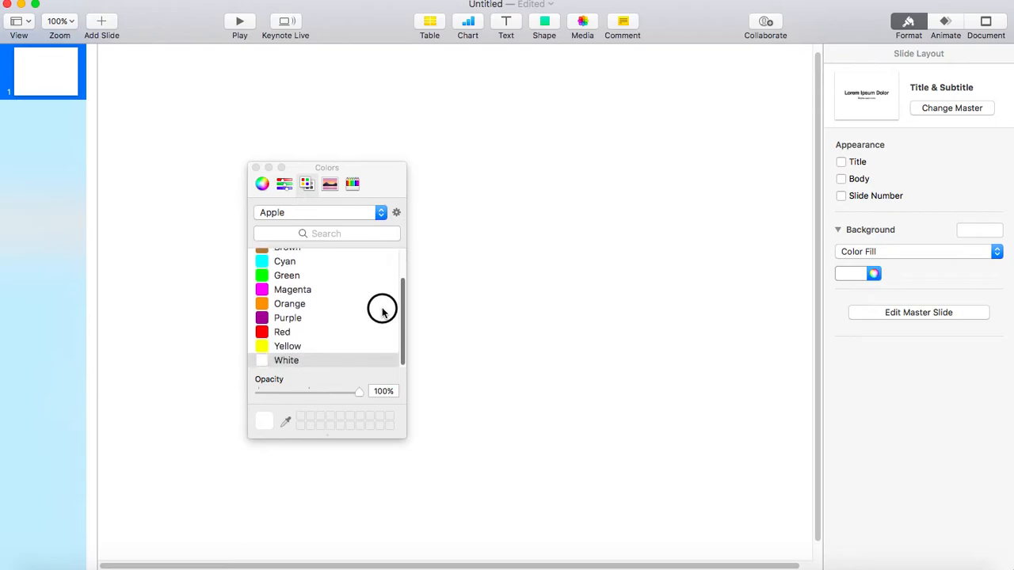
pyautogui.click(298, 276)
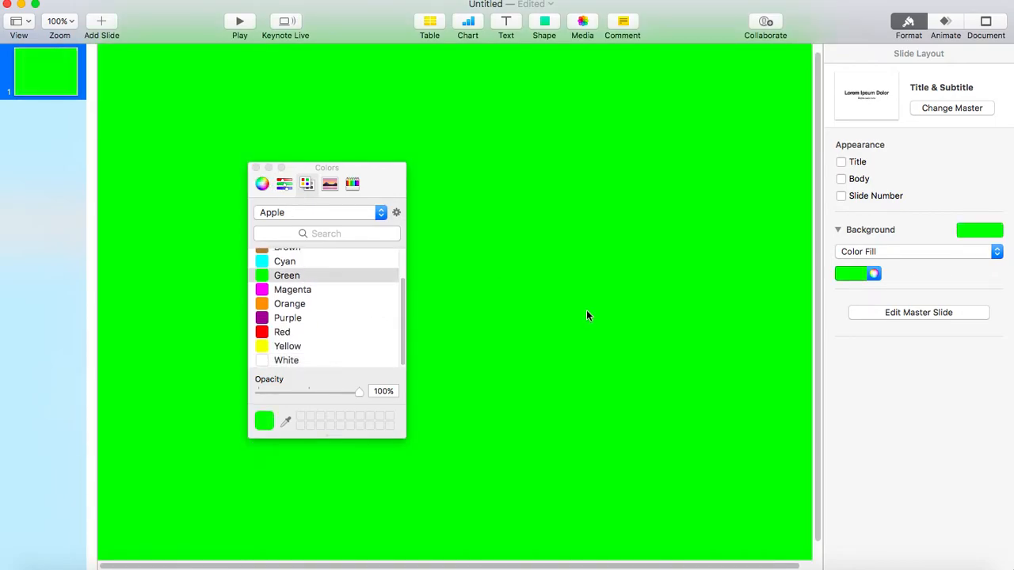
pyautogui.scroll(3, 340, 281)
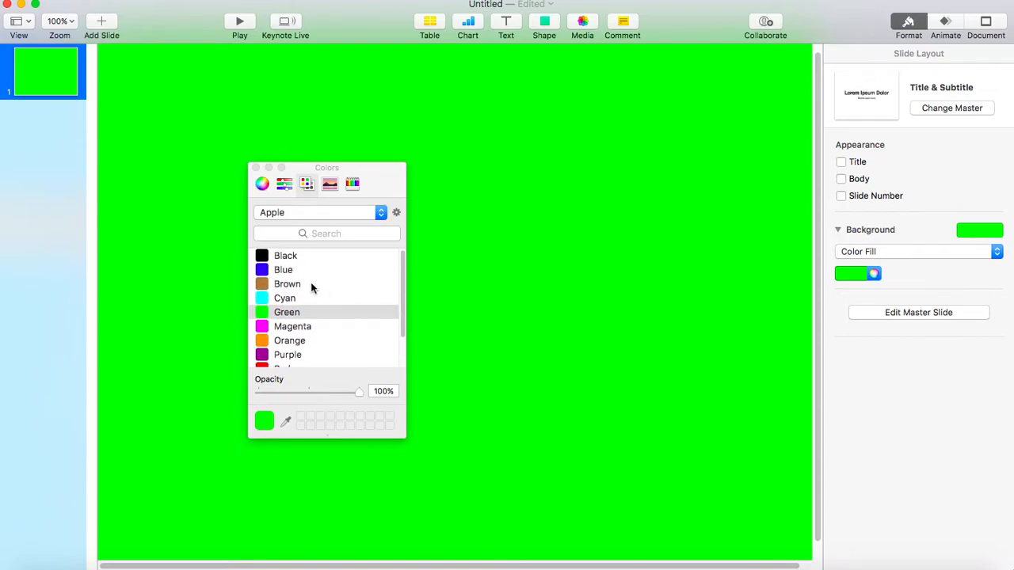
pyautogui.click(310, 283)
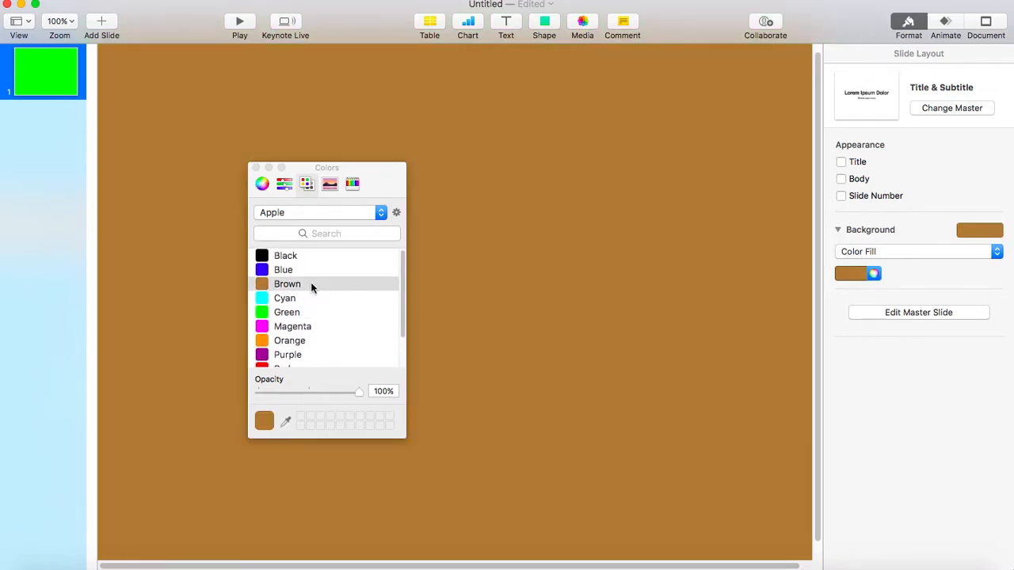
pyautogui.click(257, 169)
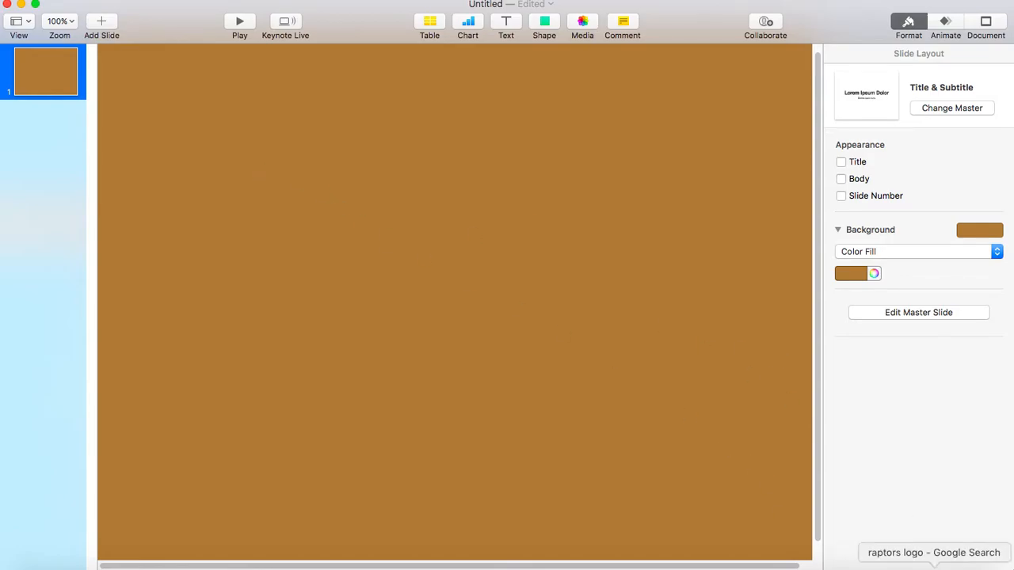
# Switch to the browser's raptors logo search, place the first round Toronto Raptors logo on the slide, and minimise the browser
pyautogui.click(927, 564)
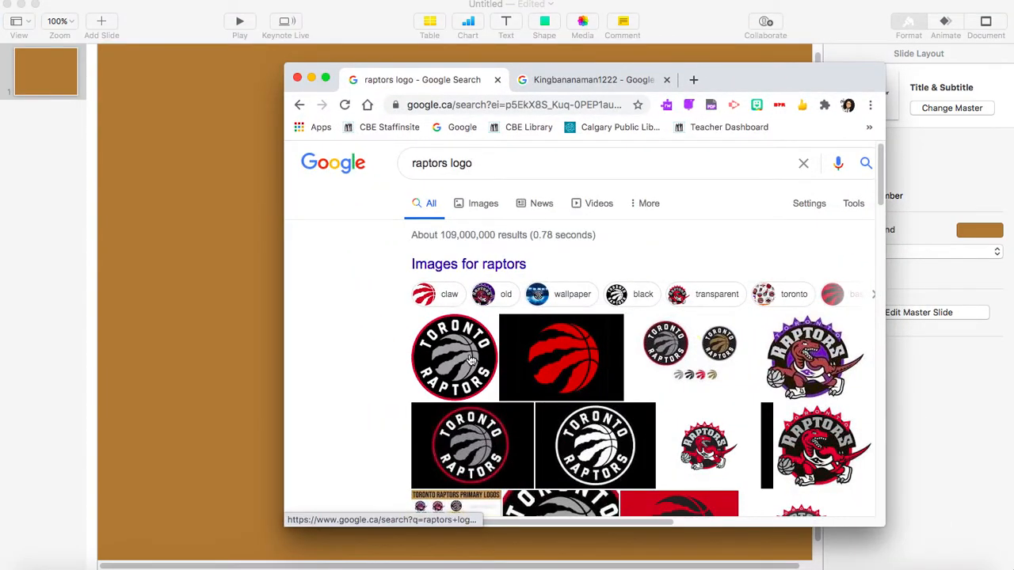
pyautogui.moveTo(472, 363); pyautogui.dragTo(245, 292)
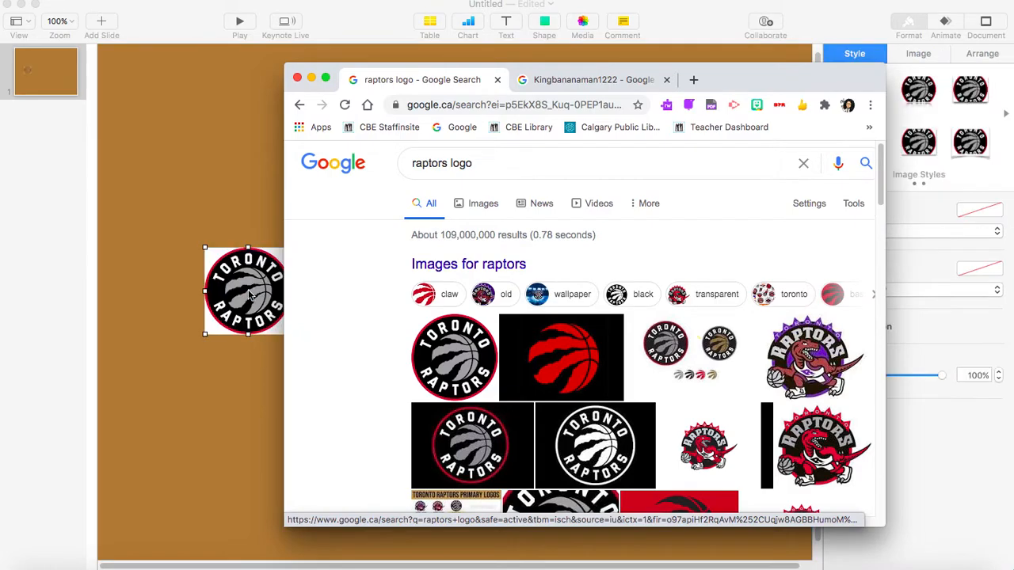
pyautogui.click(311, 78)
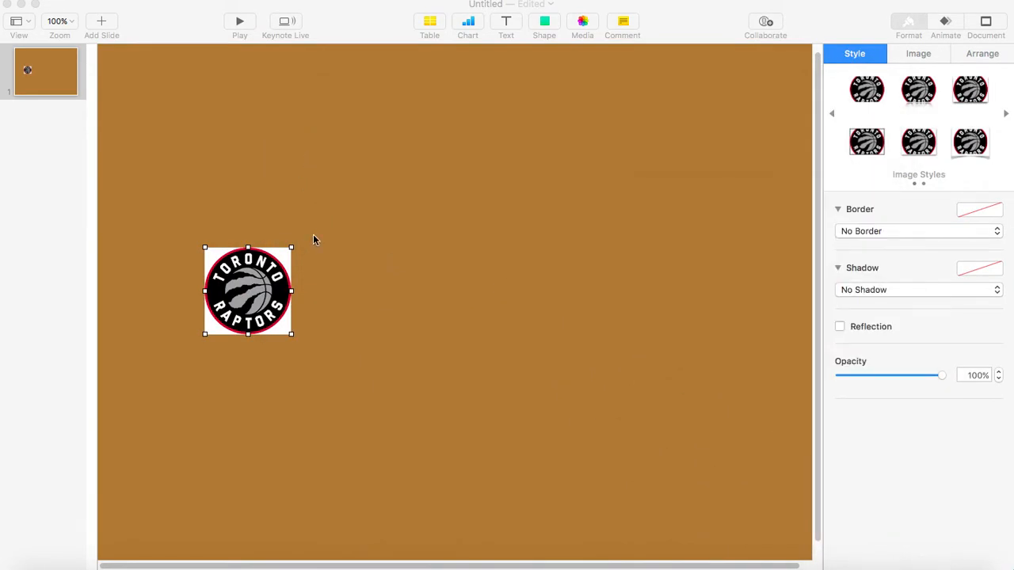
# Centre the Raptors logo, enlarge it to fill most of the slide's height, and delete it from the slide
pyautogui.moveTo(260, 294); pyautogui.dragTo(481, 303)
pyautogui.moveTo(426, 258); pyautogui.dragTo(147, 124)
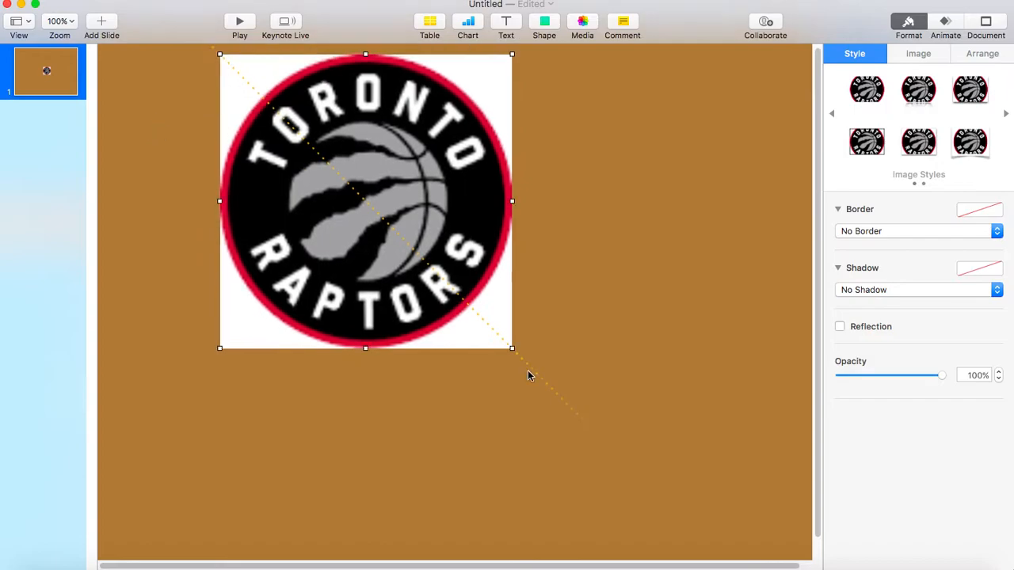
pyautogui.moveTo(385, 271); pyautogui.dragTo(489, 358)
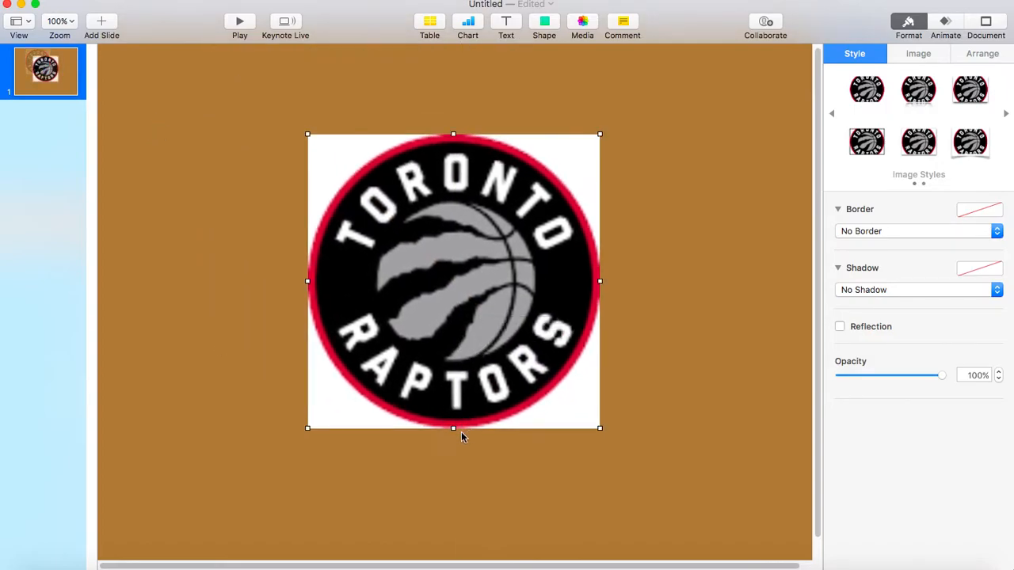
pyautogui.moveTo(453, 430); pyautogui.dragTo(452, 527)
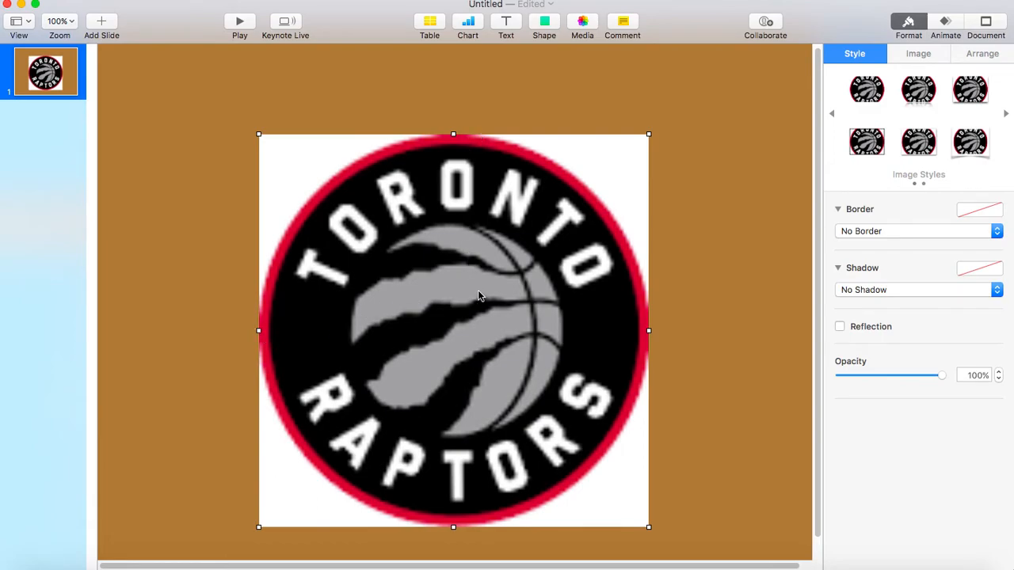
pyautogui.press('BackSpace')
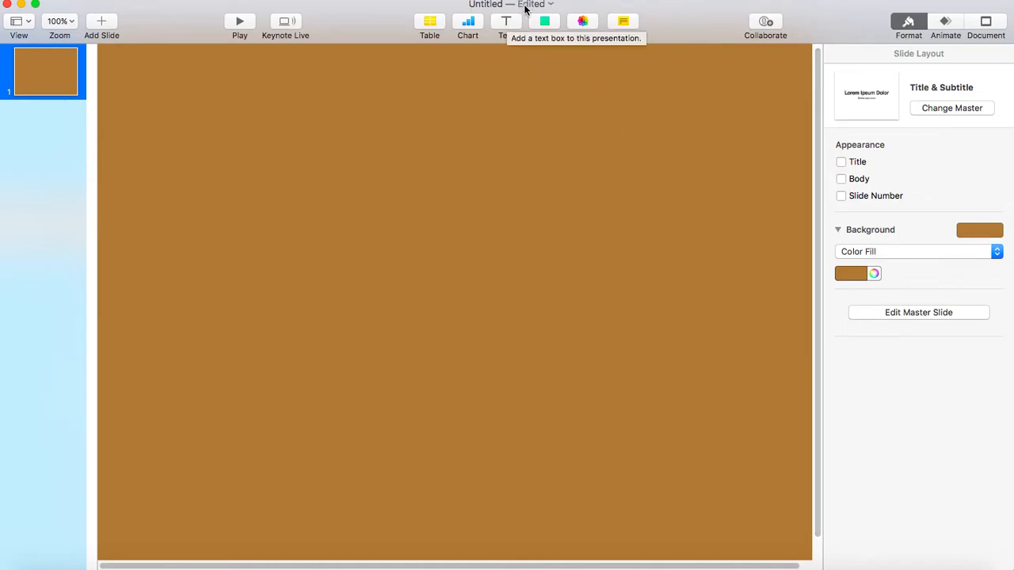
# Add a text box, place it near the upper edge of the slide and widen it to over half the slide's width
pyautogui.click(506, 23)
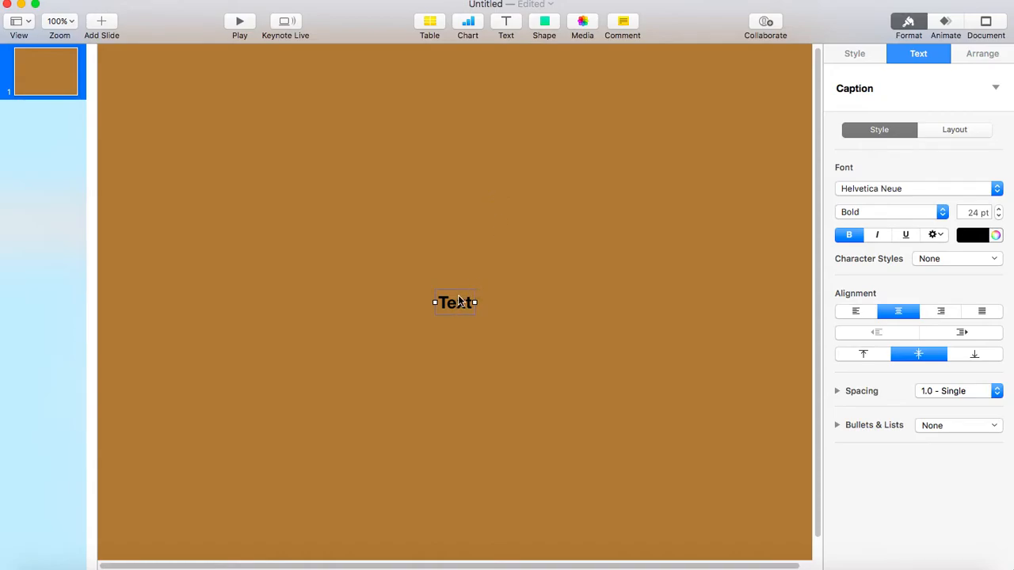
pyautogui.moveTo(458, 306); pyautogui.dragTo(257, 143)
pyautogui.moveTo(480, 143); pyautogui.dragTo(663, 160)
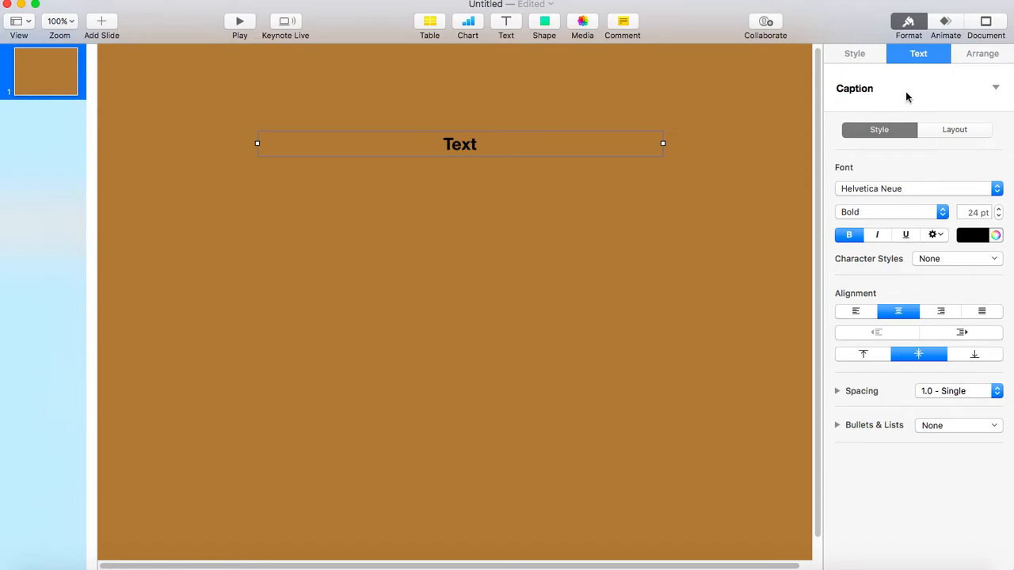
# Apply the Title Small paragraph style to the text box, after trying Title
pyautogui.click(928, 79)
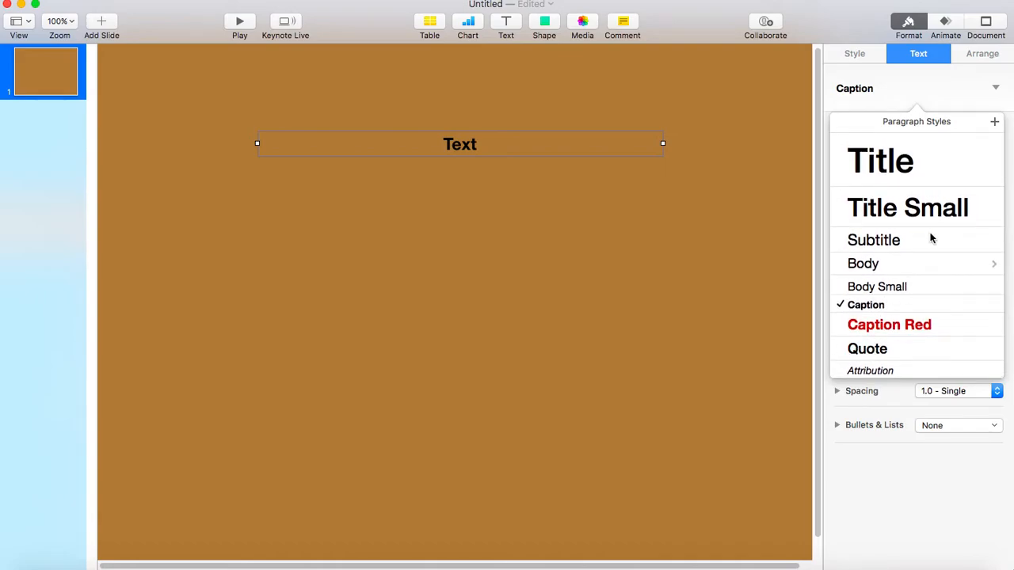
pyautogui.click(893, 163)
pyautogui.click(897, 89)
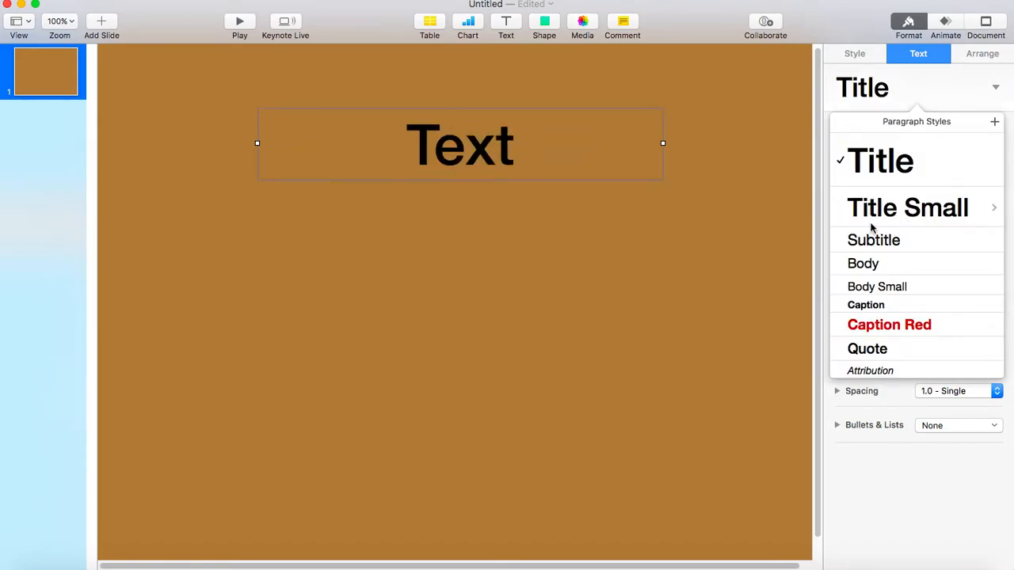
pyautogui.click(905, 214)
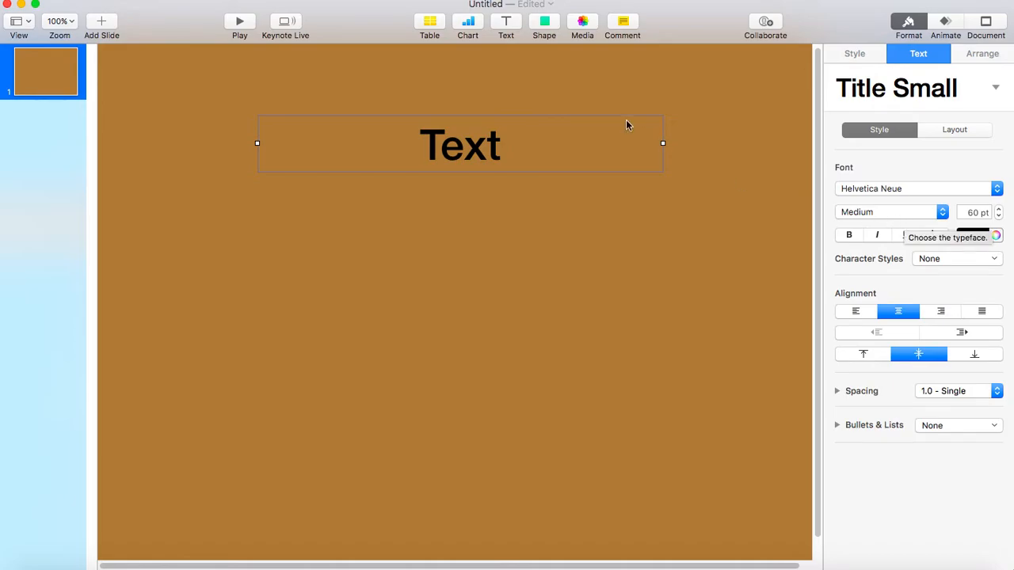
# Replace the placeholder text in the text box with "Playing Jailbreak !!!!"
pyautogui.doubleClick(512, 140)
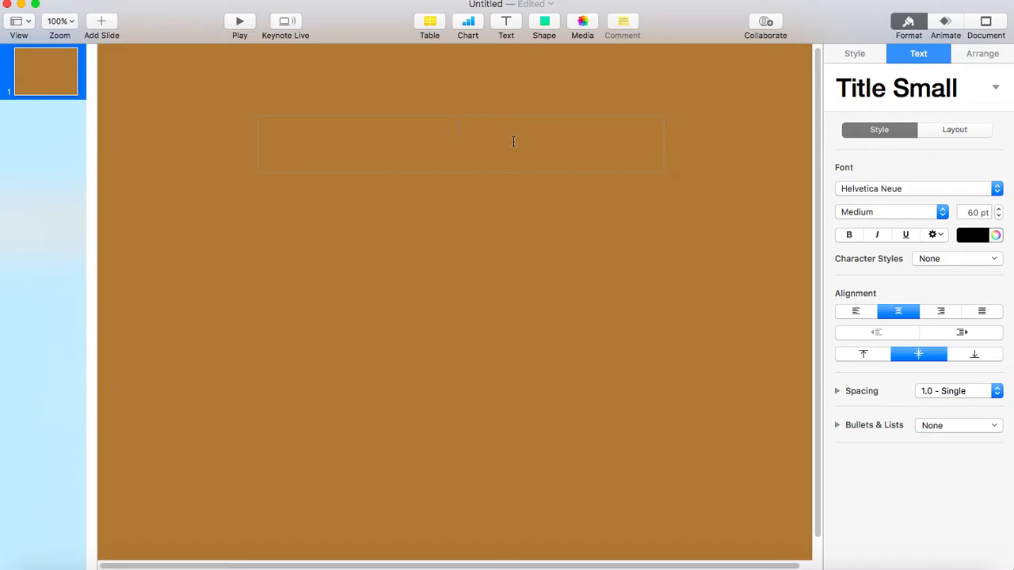
pyautogui.write('Playing')
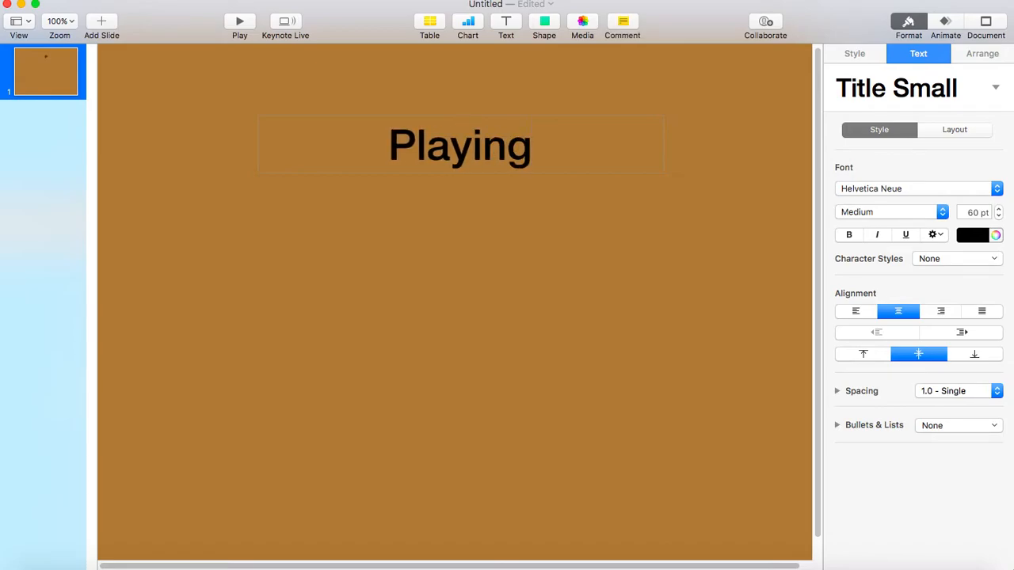
pyautogui.write(' Jailbreak')
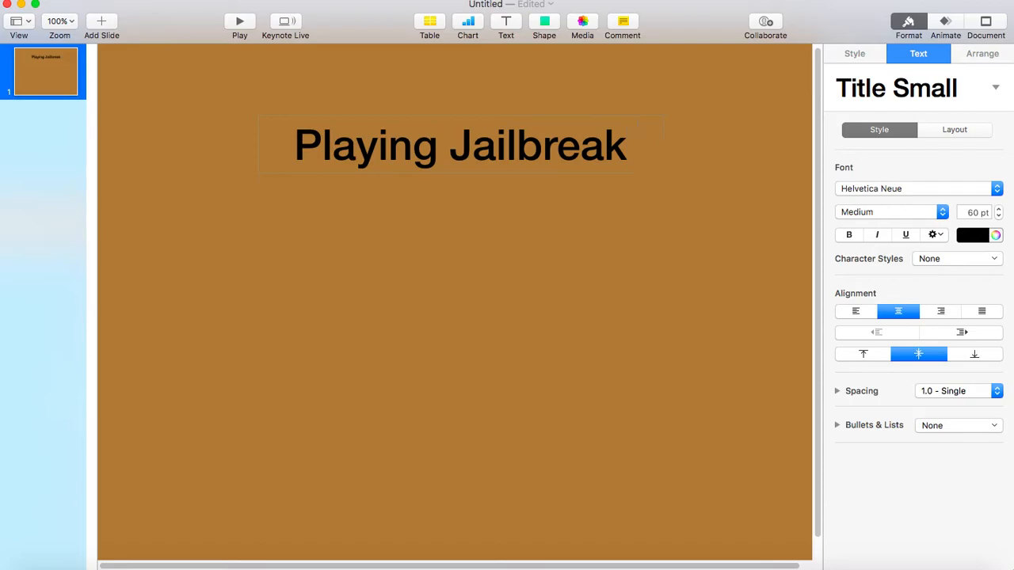
pyautogui.write(' !!!!')
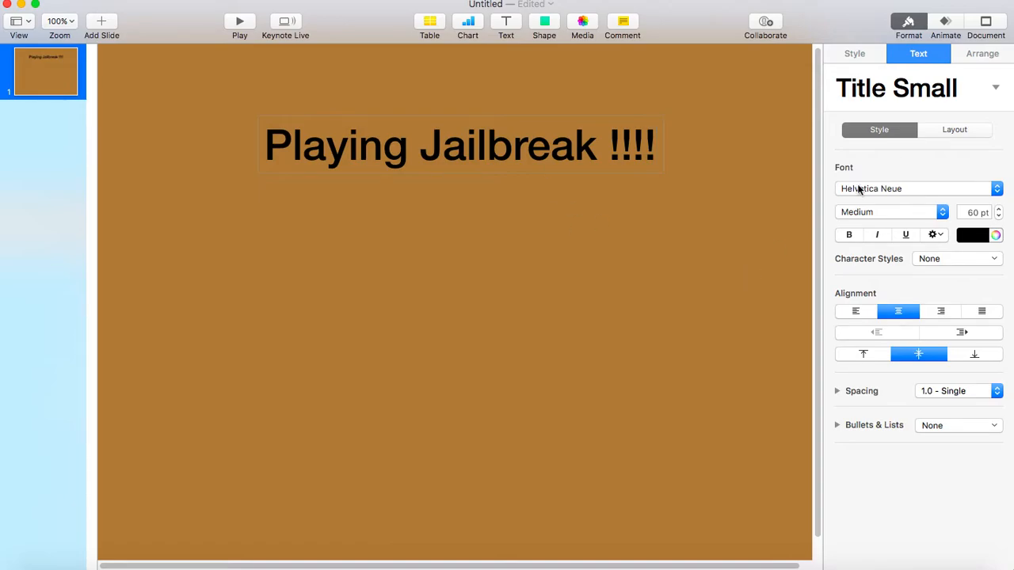
# Try Arial Black on the whole title text and return its font to Helvetica Neue
pyautogui.click(919, 189)
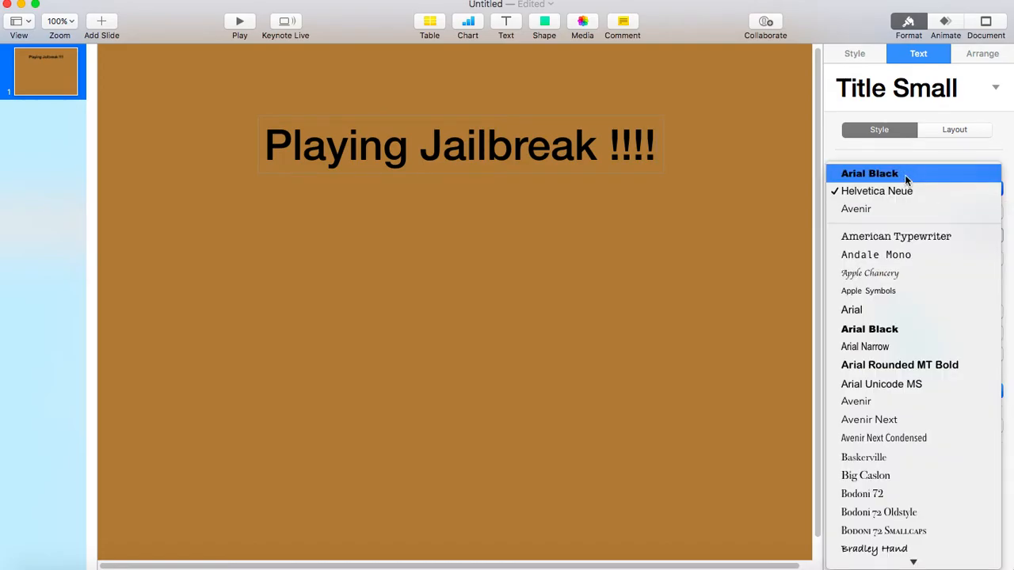
pyautogui.click(905, 175)
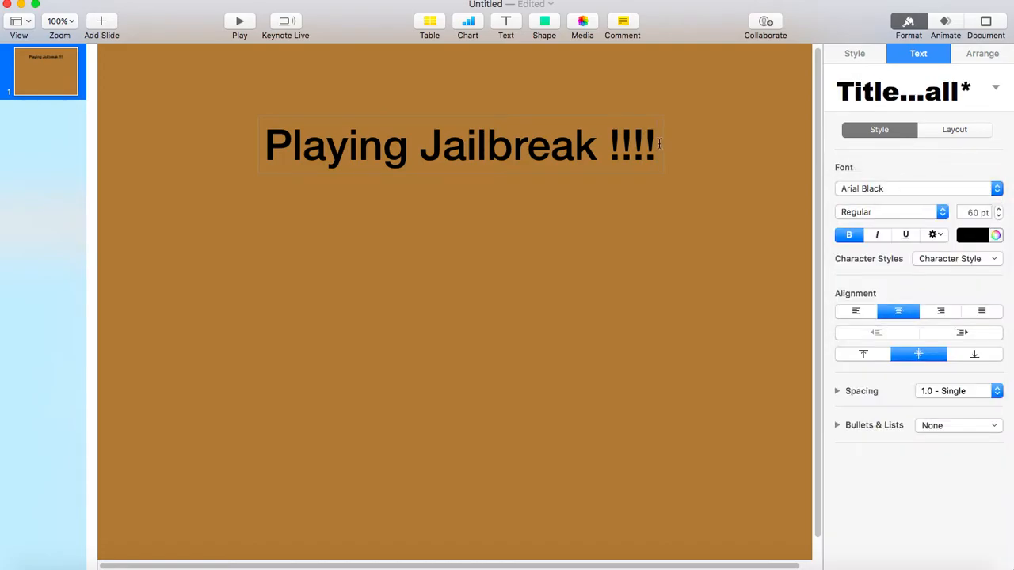
pyautogui.moveTo(657, 144); pyautogui.dragTo(263, 146)
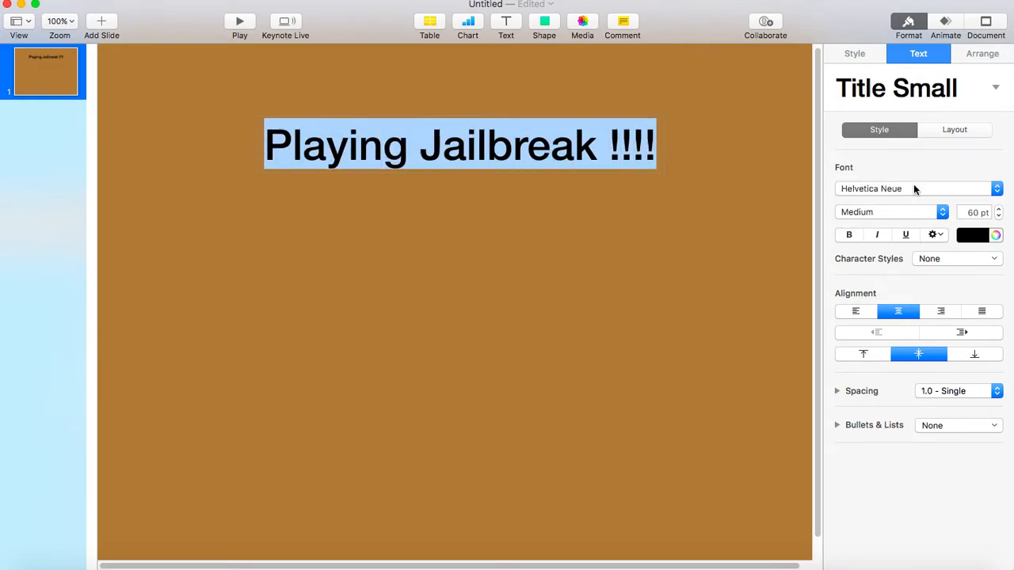
pyautogui.click(914, 189)
pyautogui.click(886, 173)
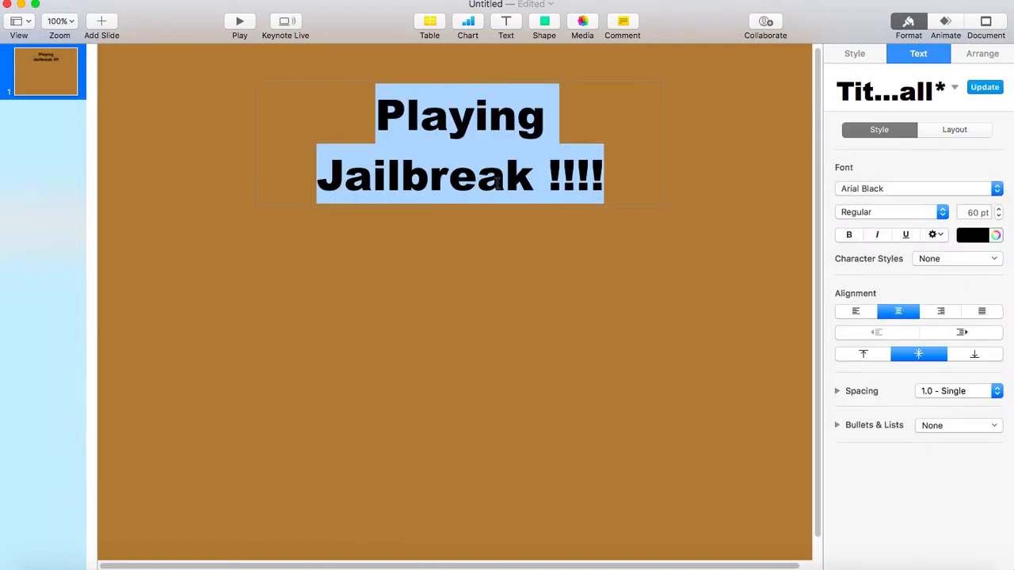
pyautogui.click(900, 192)
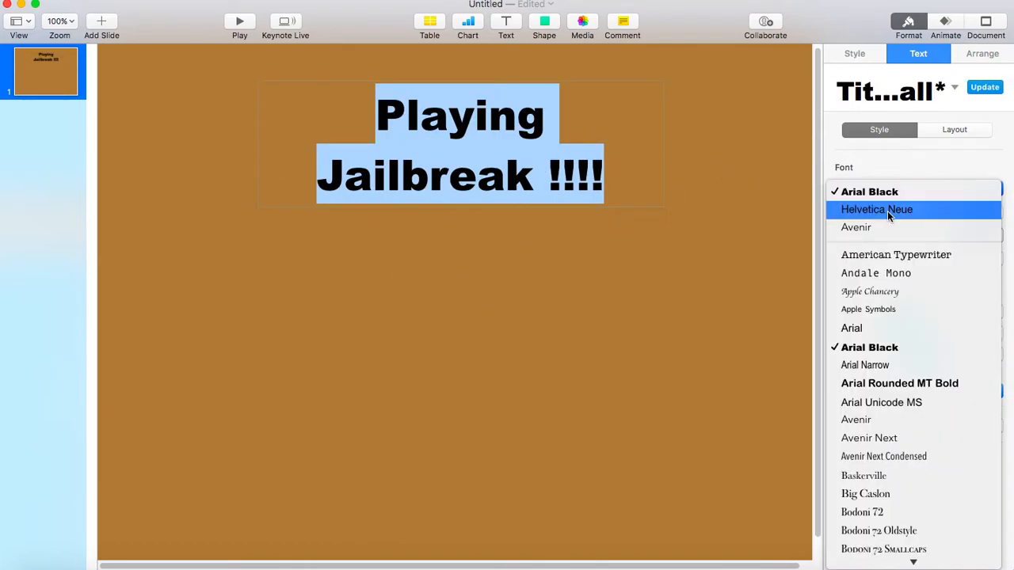
pyautogui.click(887, 209)
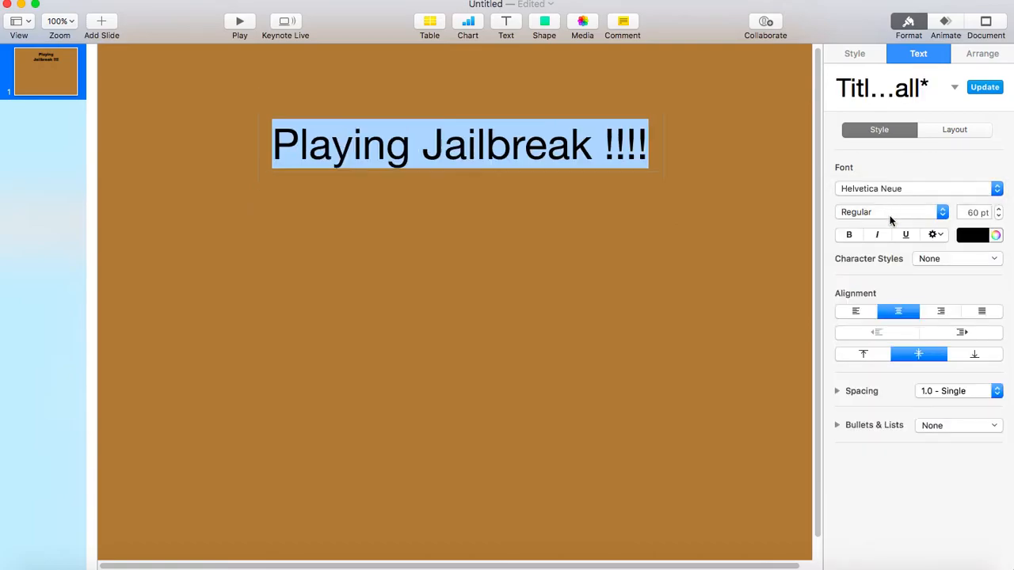
# Make the selected title text bold, underlined and italic
pyautogui.click(855, 236)
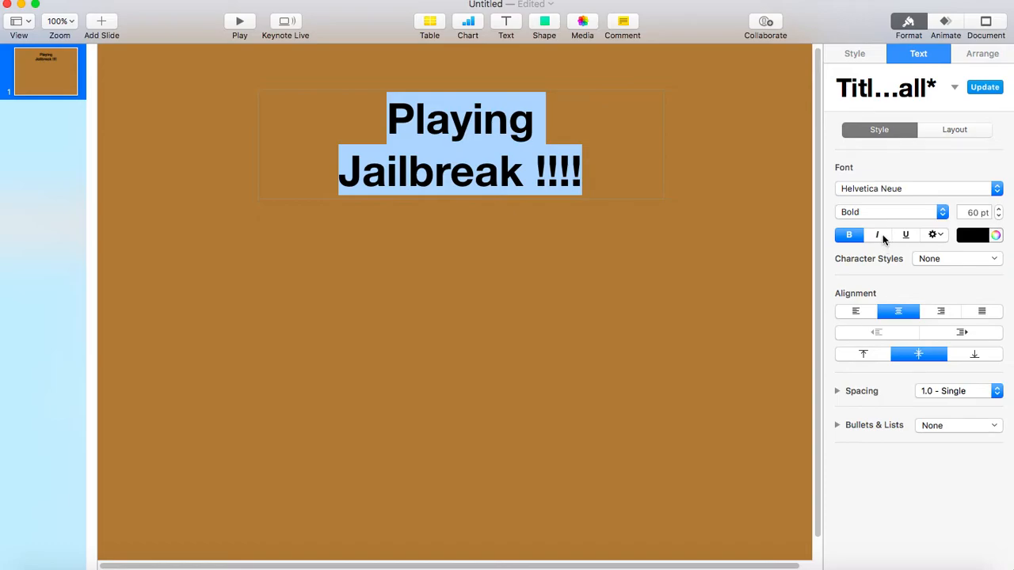
pyautogui.click(907, 235)
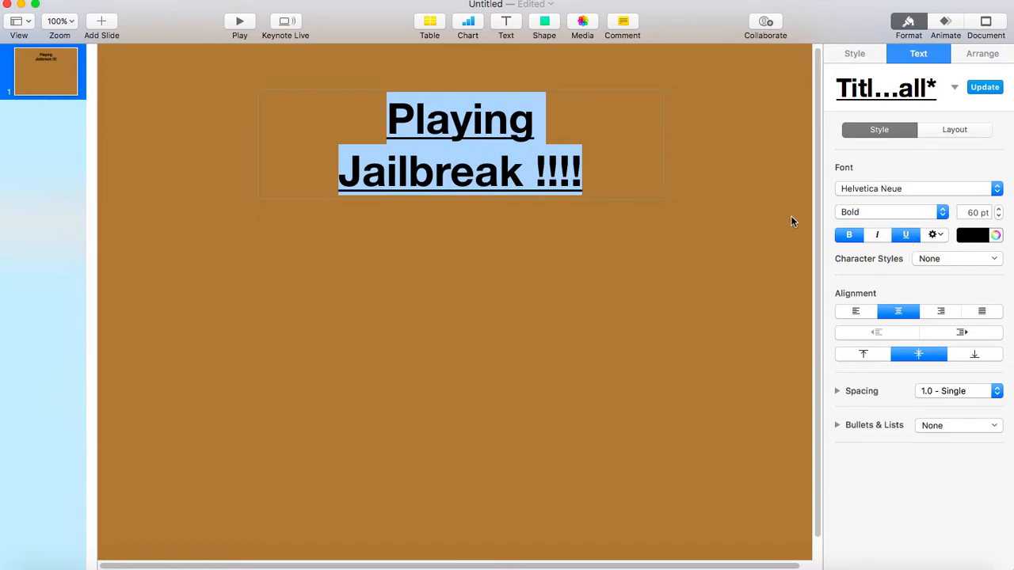
pyautogui.click(875, 234)
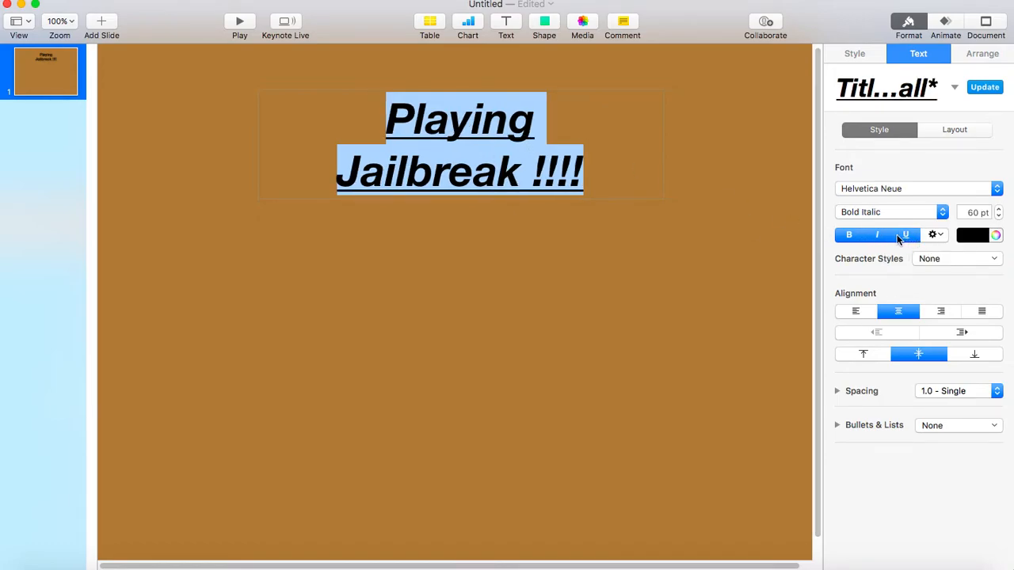
# Select the whole title text, try font sizes of 61, 62 and 80 pt, and set it to 70 pt
pyautogui.click(615, 179)
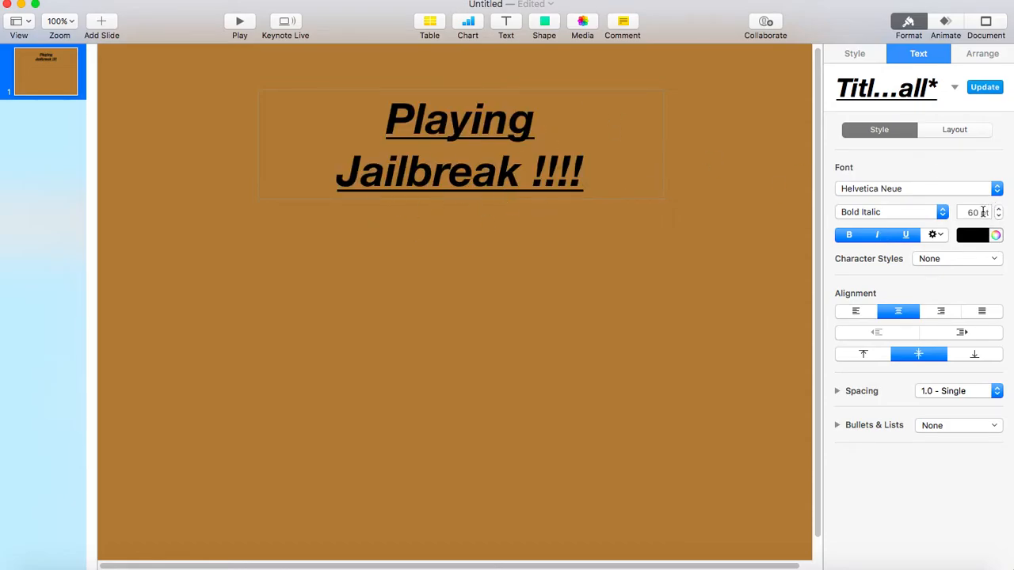
pyautogui.press('super+a')
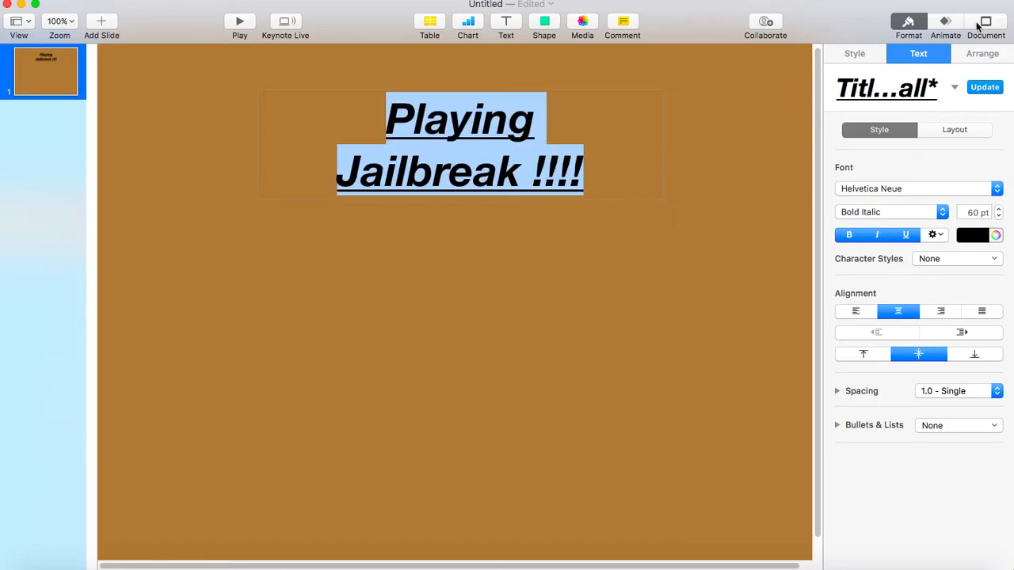
pyautogui.click(999, 209)
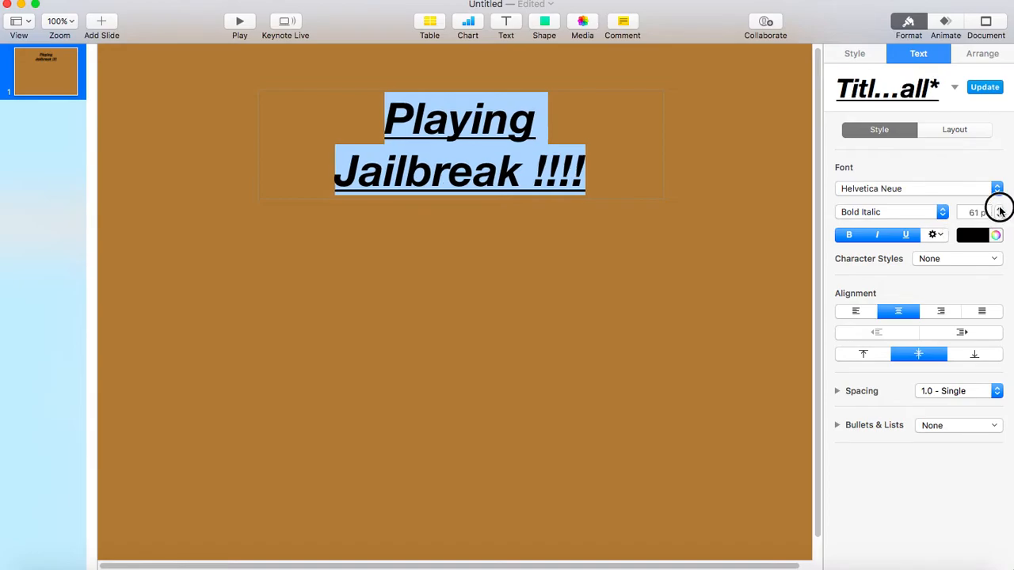
pyautogui.click(999, 209)
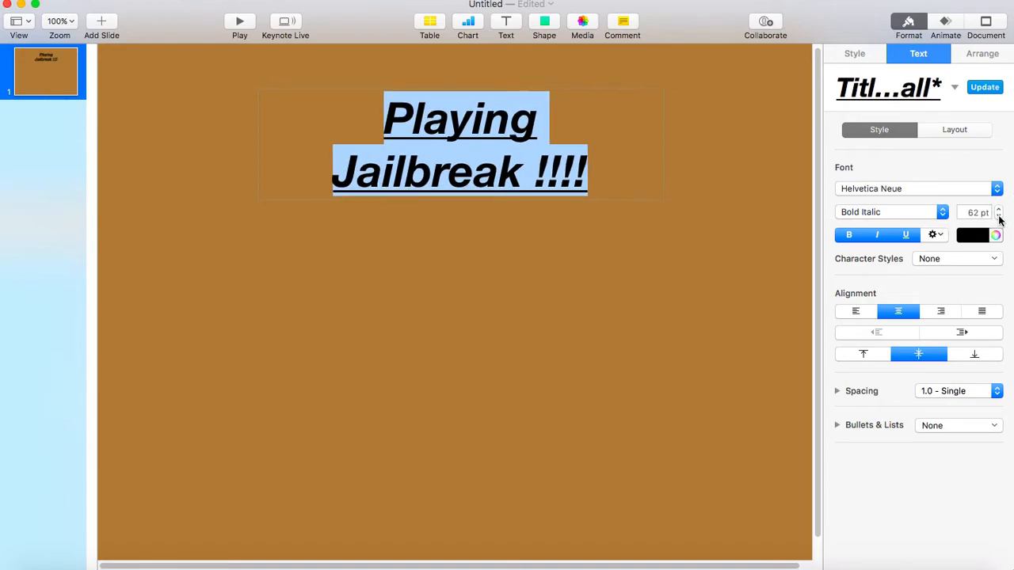
pyautogui.click(999, 218)
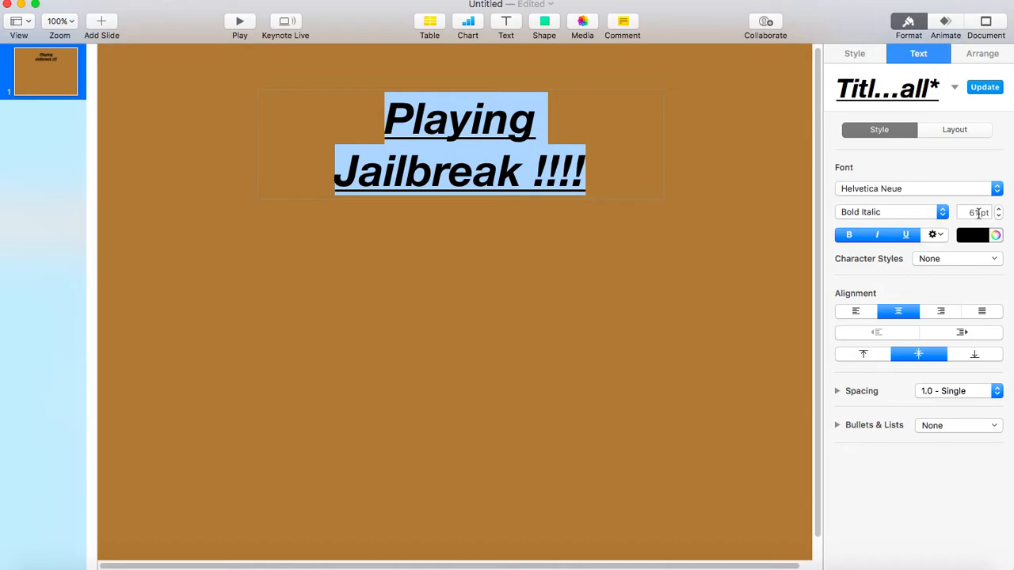
pyautogui.click(978, 212)
pyautogui.press('BackSpace')
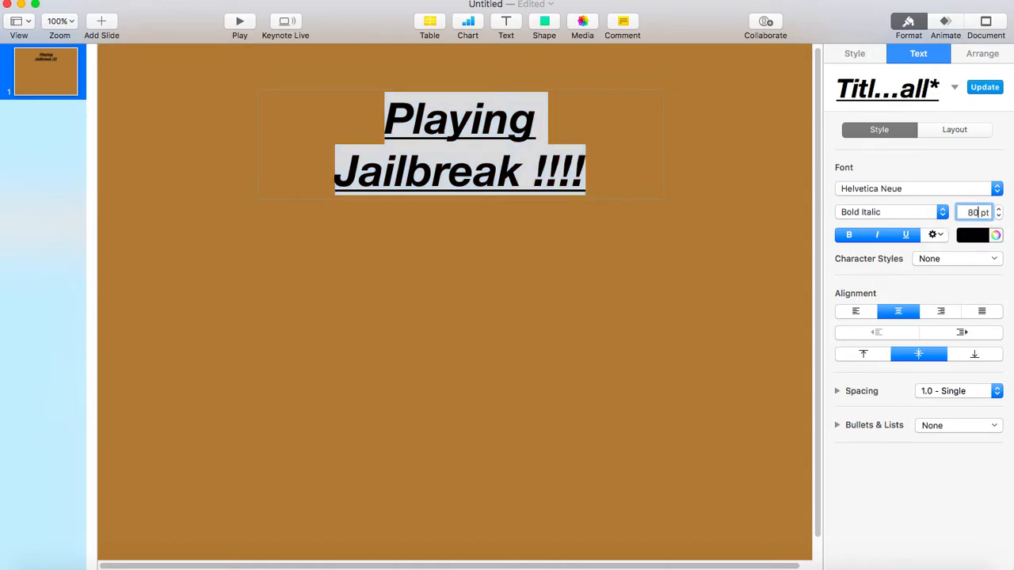
pyautogui.write('80')
pyautogui.press('Return')
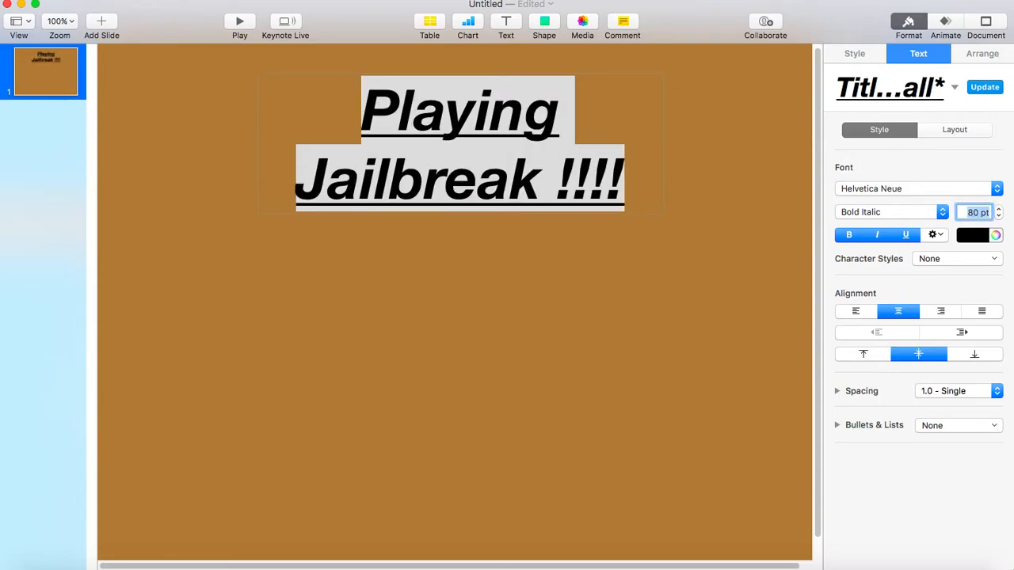
pyautogui.click(978, 212)
pyautogui.press('Return')
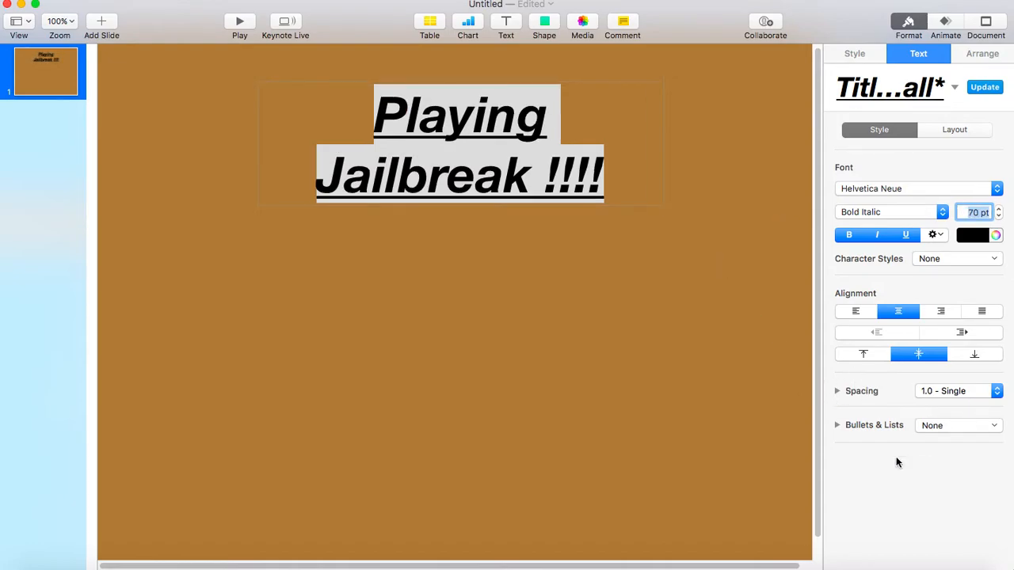
# Try blue on the selected title text and set its colour to Red from the Apple palette
pyautogui.click(995, 235)
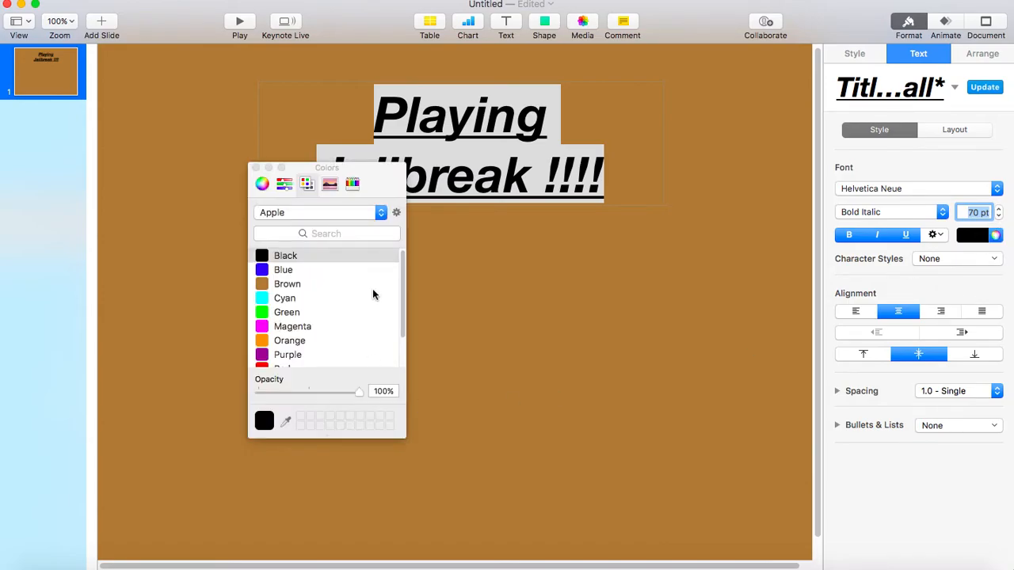
pyautogui.scroll(-3, 341, 299)
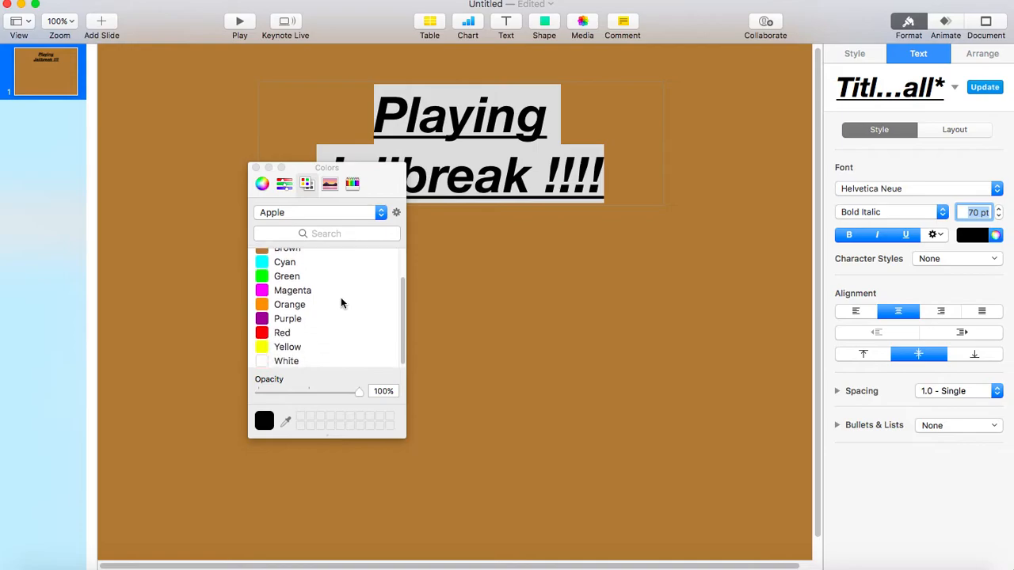
pyautogui.scroll(3, 342, 299)
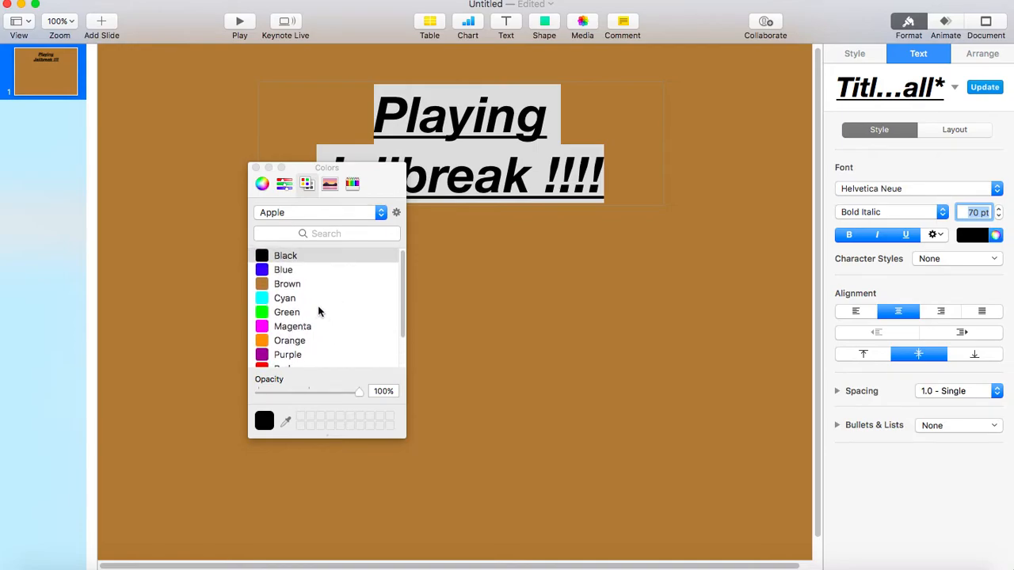
pyautogui.click(294, 273)
pyautogui.scroll(-1, 302, 317)
pyautogui.click(295, 347)
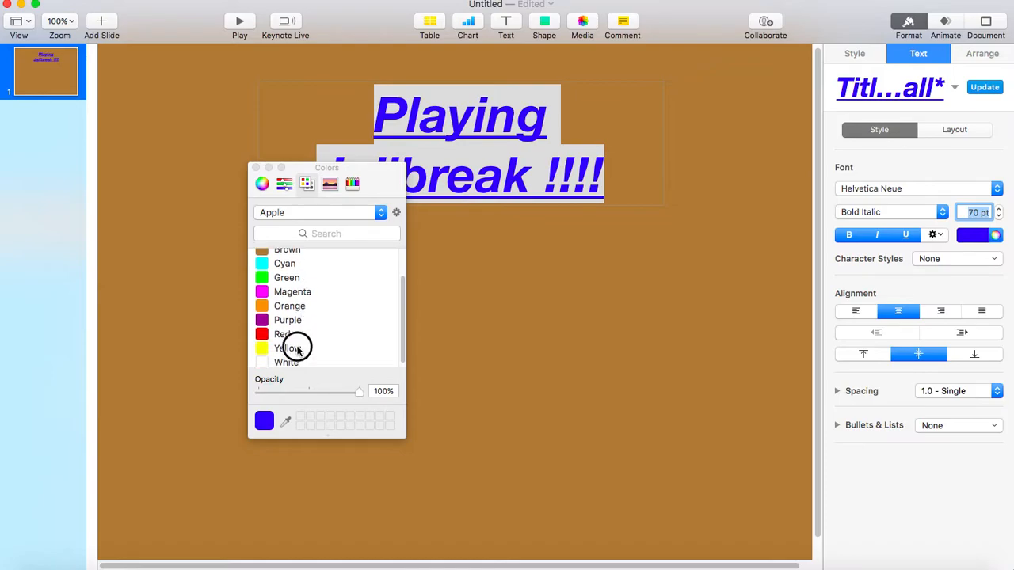
pyautogui.click(299, 335)
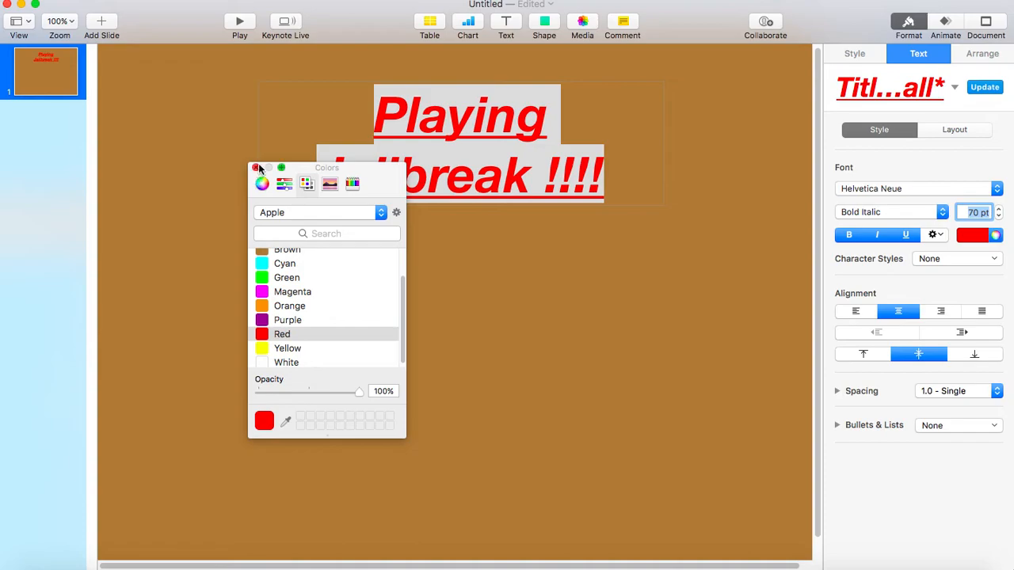
pyautogui.click(313, 233)
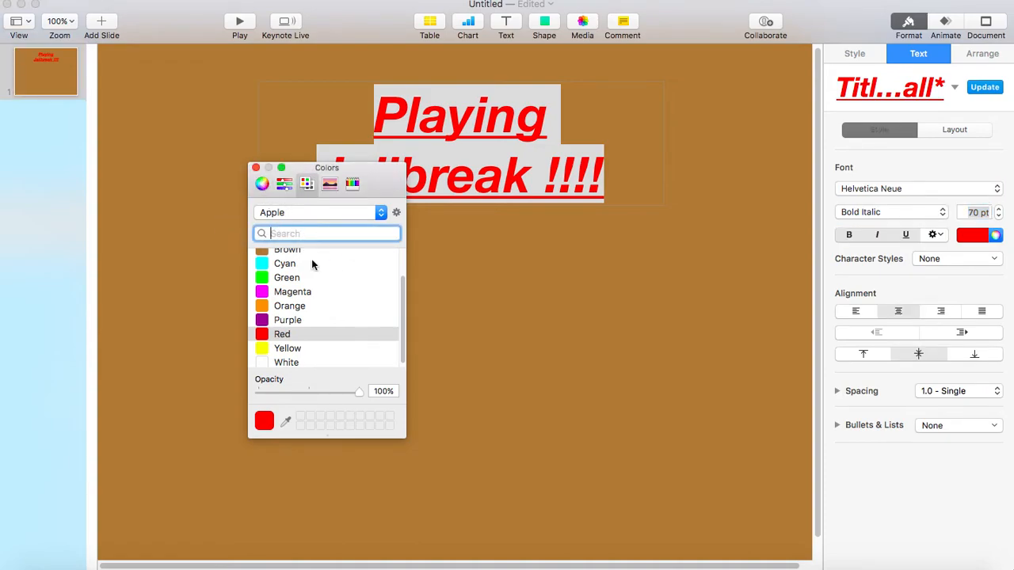
pyautogui.click(255, 168)
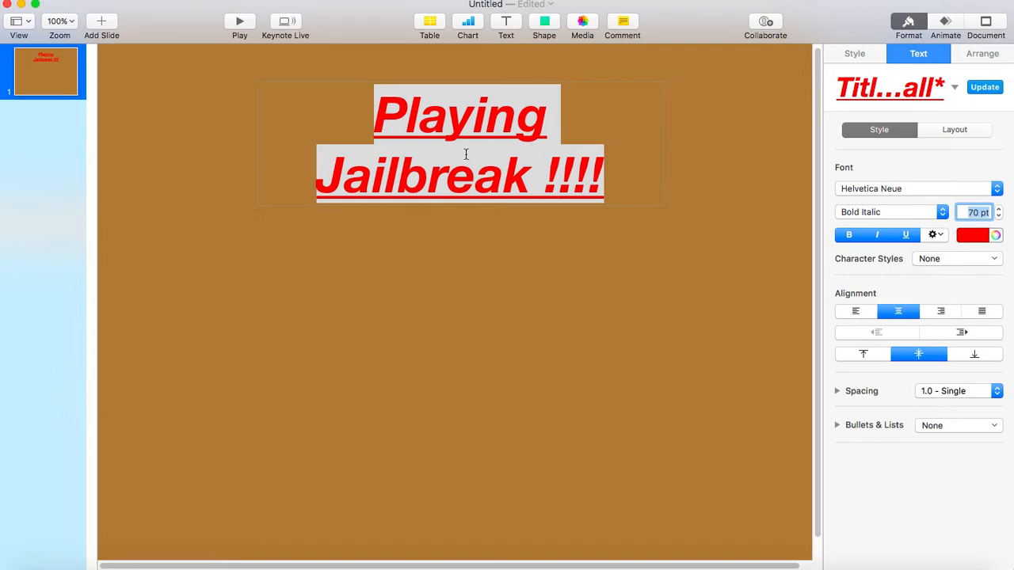
# Try left, right and justified alignment on the title text and return it to centred
pyautogui.click(854, 312)
pyautogui.click(953, 314)
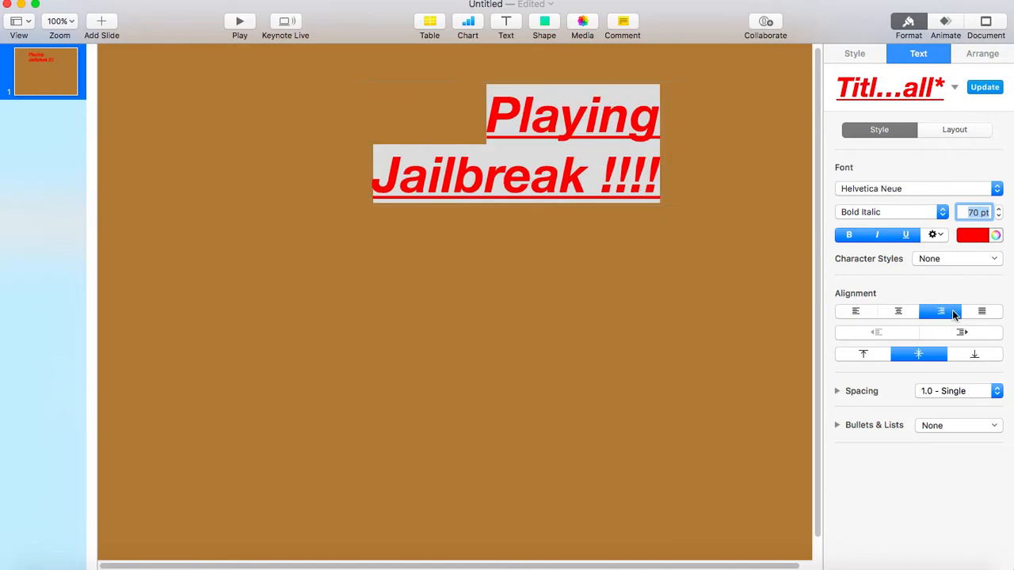
pyautogui.click(980, 310)
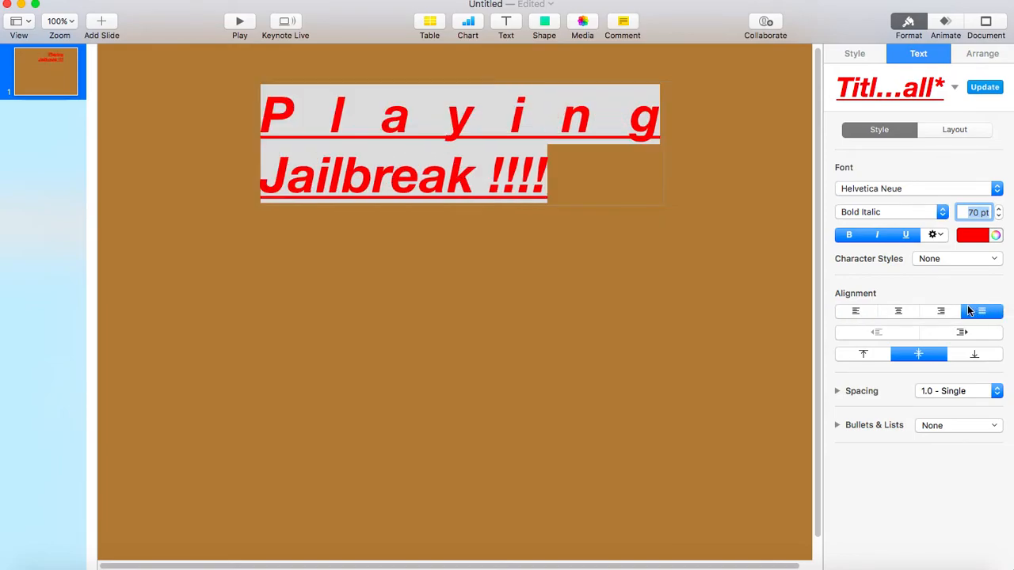
pyautogui.click(899, 311)
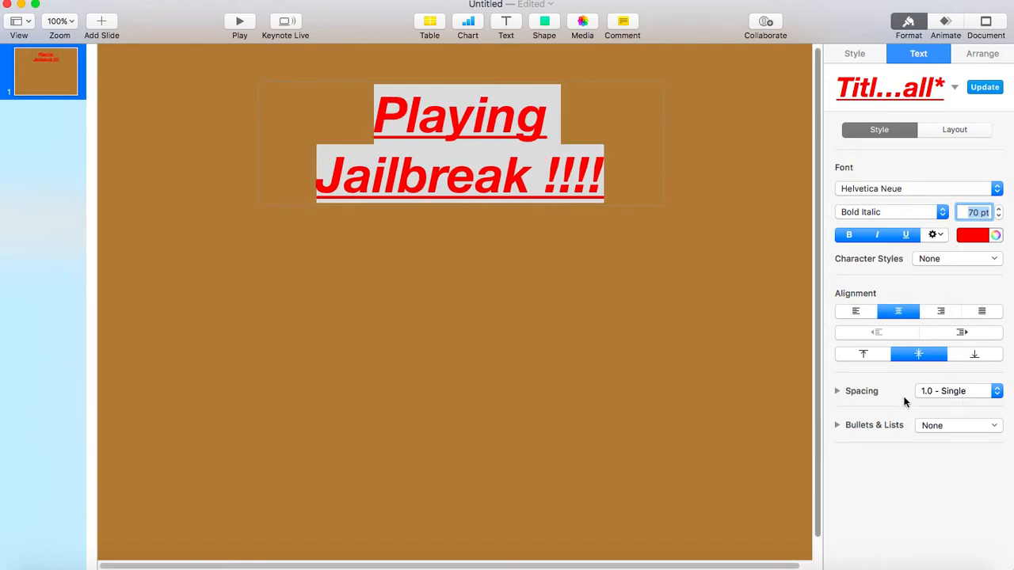
# Keep the title's line spacing at 1.0 - Single, and try the Bullet list style before returning it to None
pyautogui.click(972, 392)
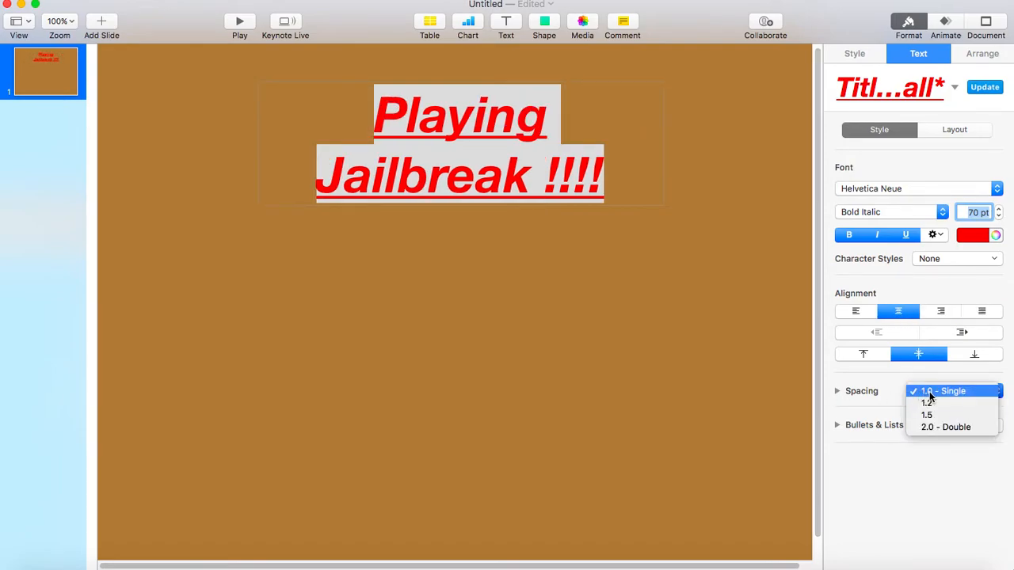
pyautogui.click(944, 392)
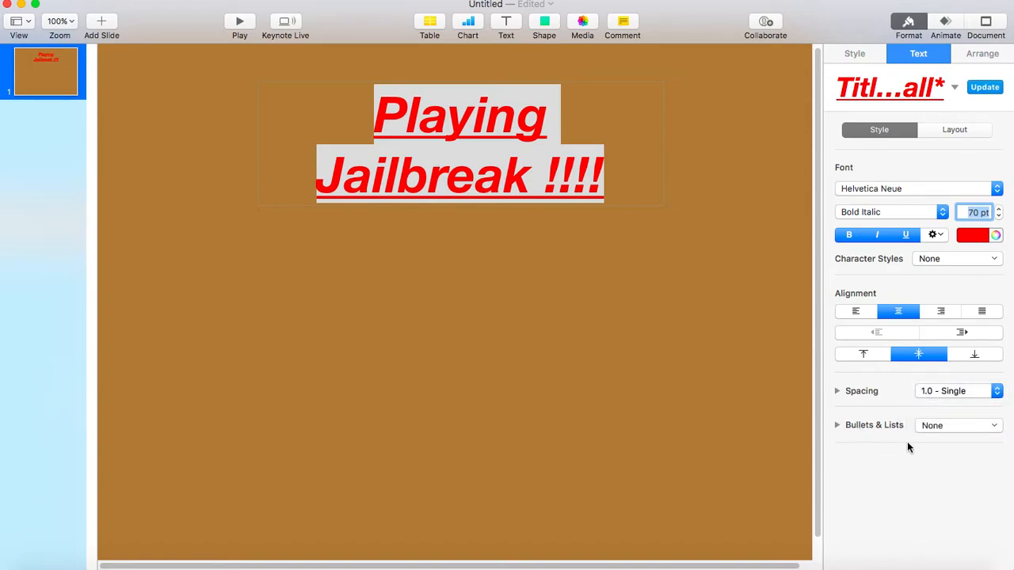
pyautogui.click(945, 429)
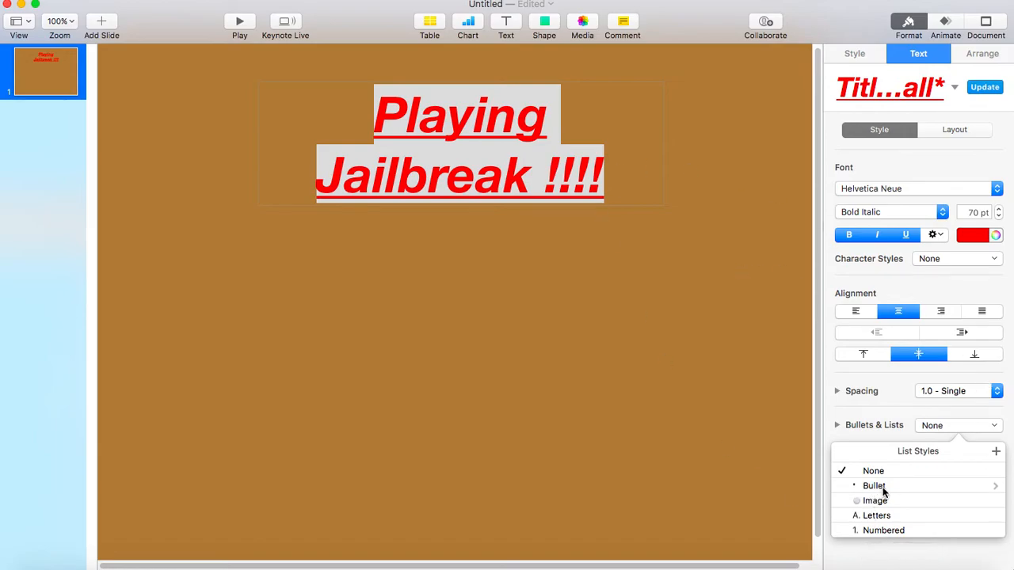
pyautogui.click(880, 487)
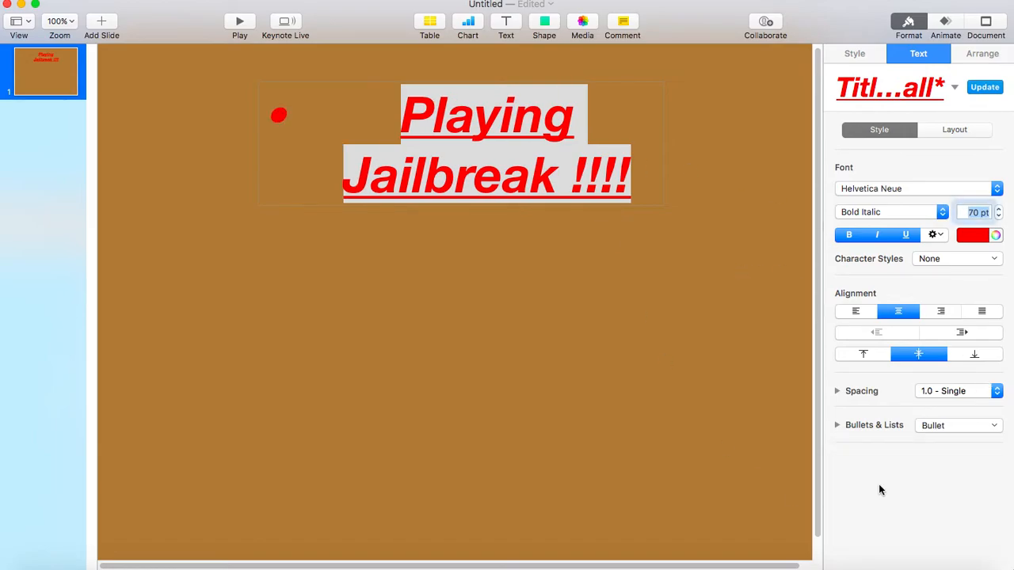
pyautogui.click(945, 427)
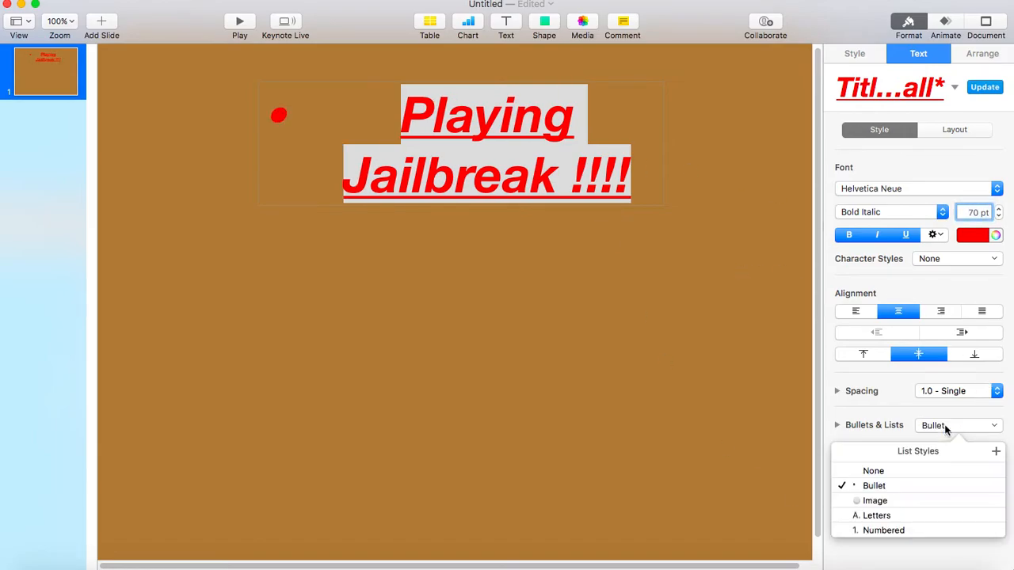
pyautogui.click(909, 472)
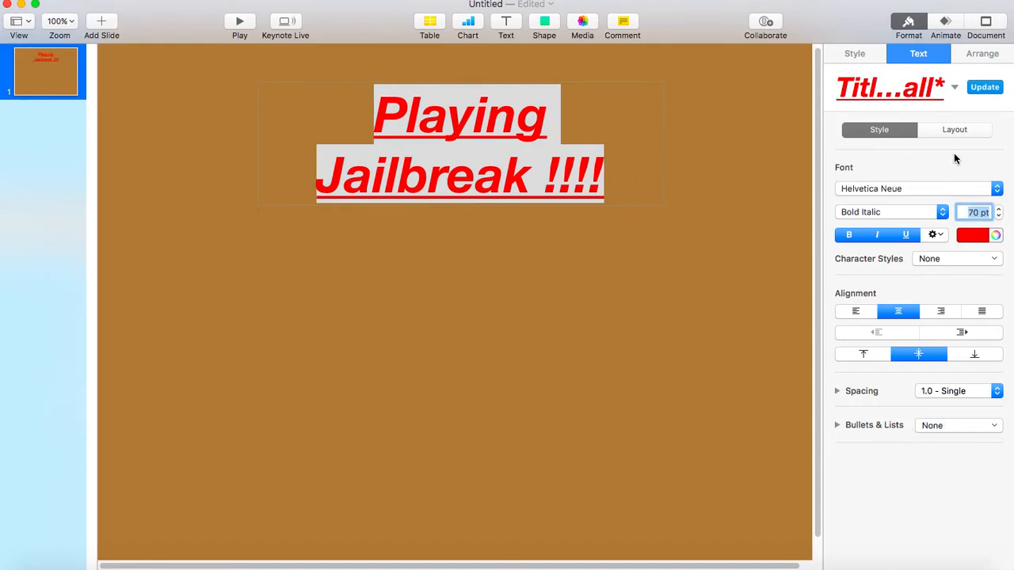
# Apply the blue shape style to the title text box and set its fill to No Fill
pyautogui.click(860, 54)
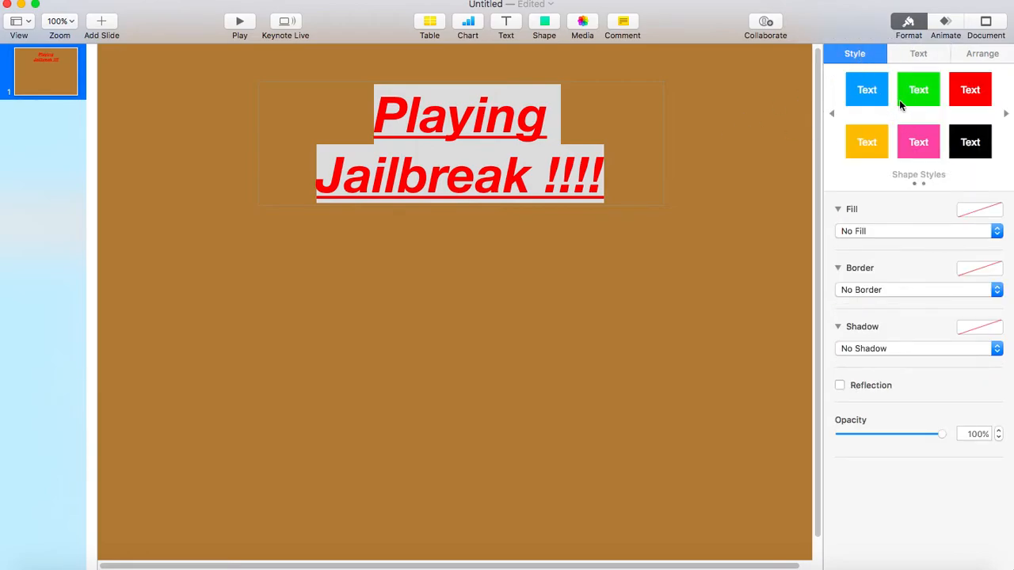
pyautogui.click(1006, 114)
pyautogui.click(832, 114)
pyautogui.click(867, 90)
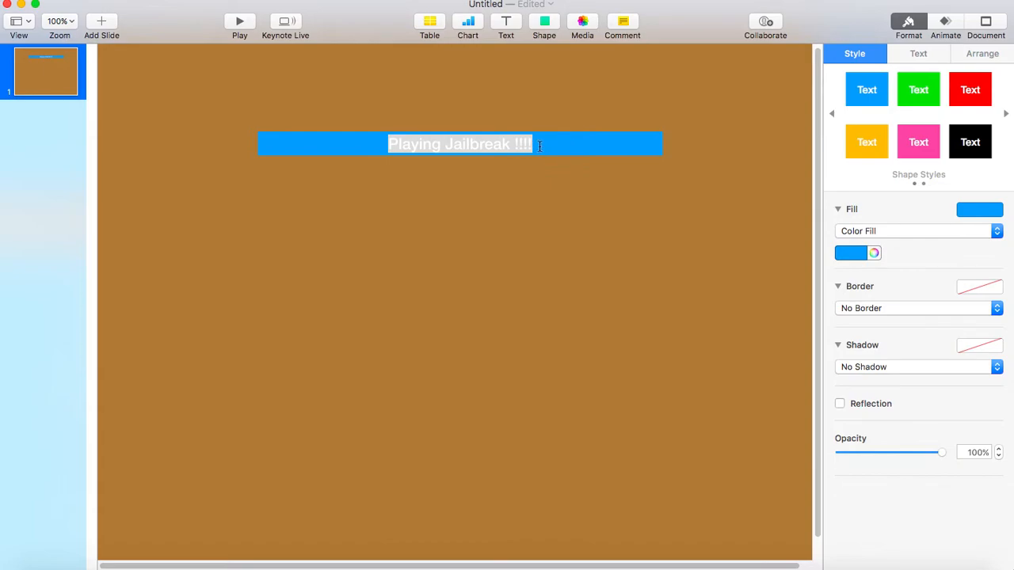
pyautogui.click(908, 230)
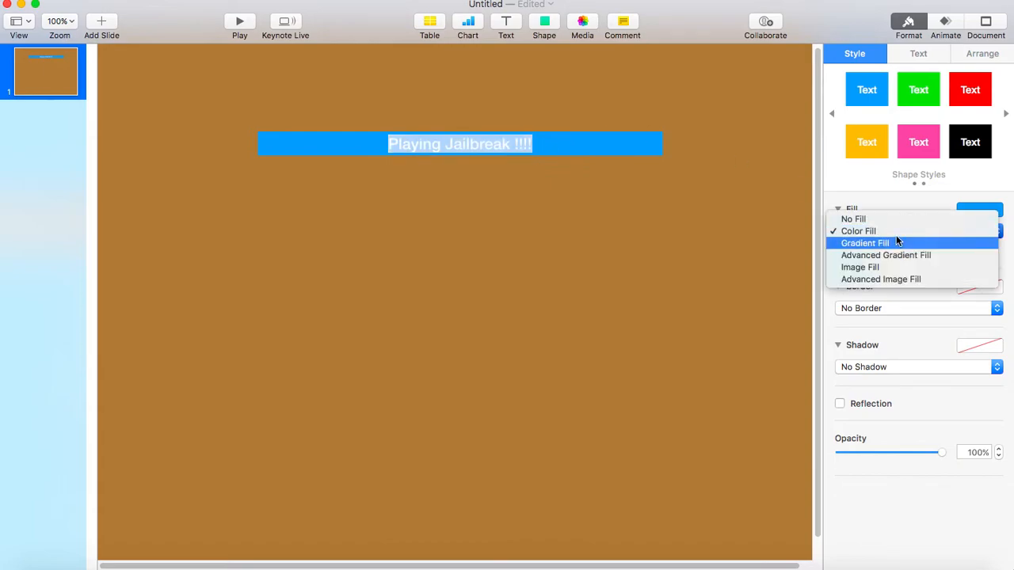
pyautogui.click(887, 219)
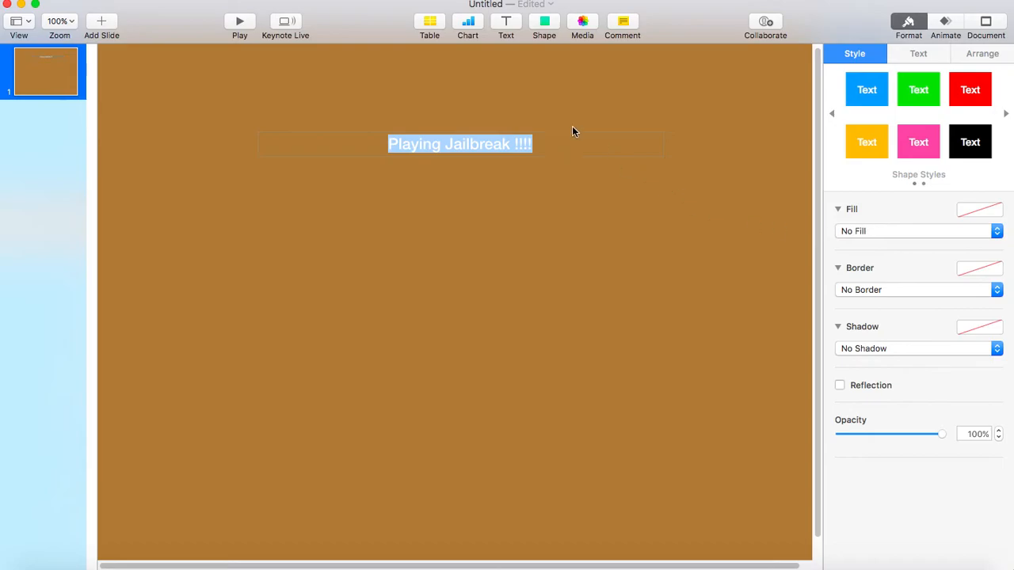
# Set the font size of the restyled title text to 70 pt
pyautogui.click(915, 54)
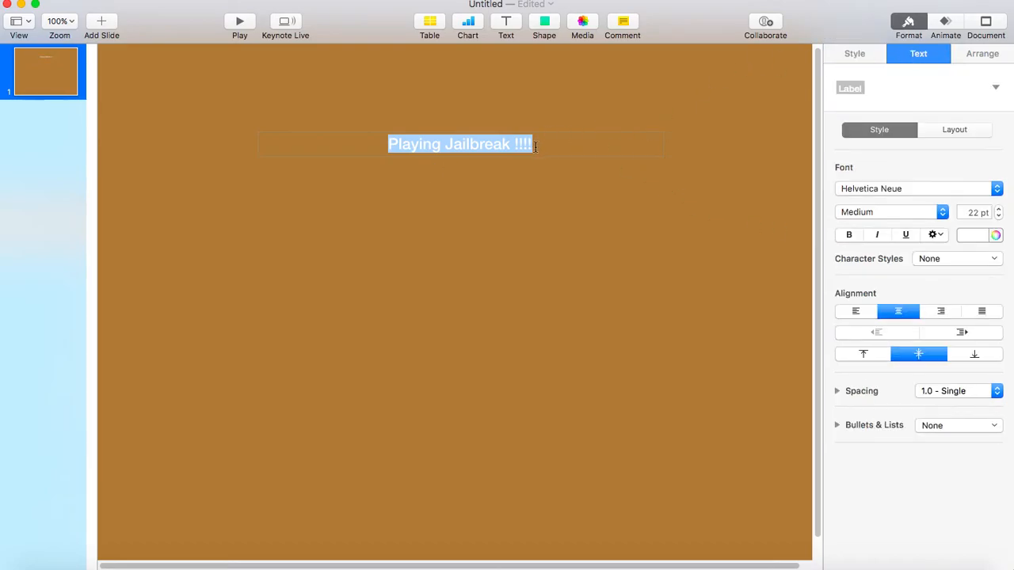
pyautogui.click(978, 212)
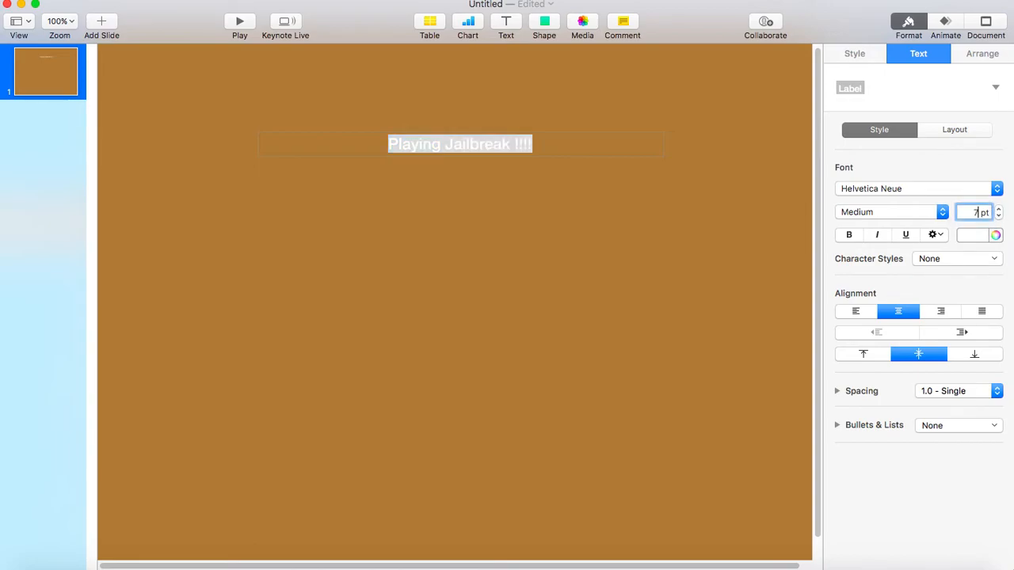
pyautogui.press('Return')
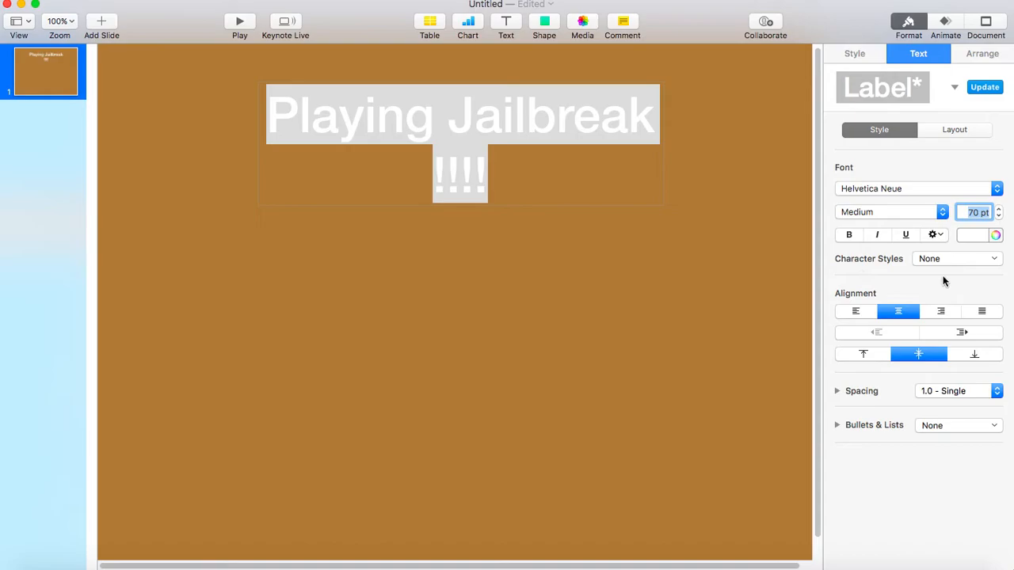
# Change the white title text to Red from the Apple palette and close the colour picker
pyautogui.click(993, 235)
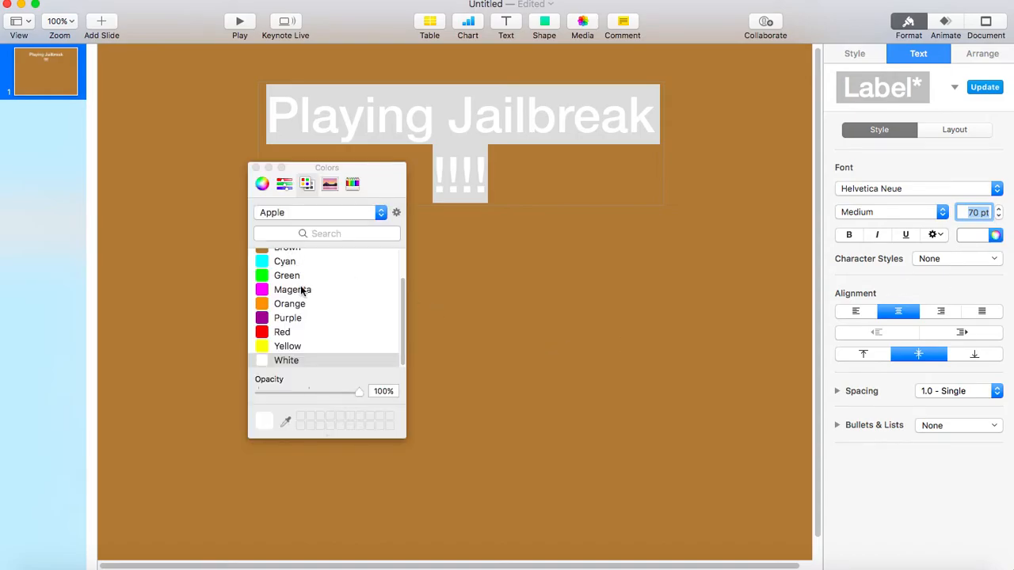
pyautogui.scroll(3, 301, 290)
pyautogui.scroll(-1, 300, 333)
pyautogui.click(296, 337)
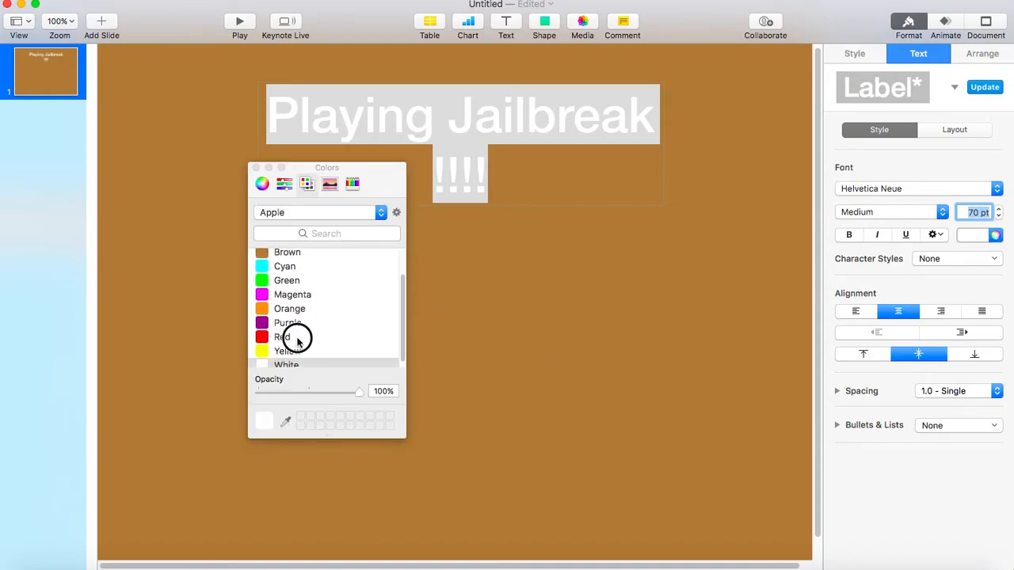
pyautogui.click(255, 168)
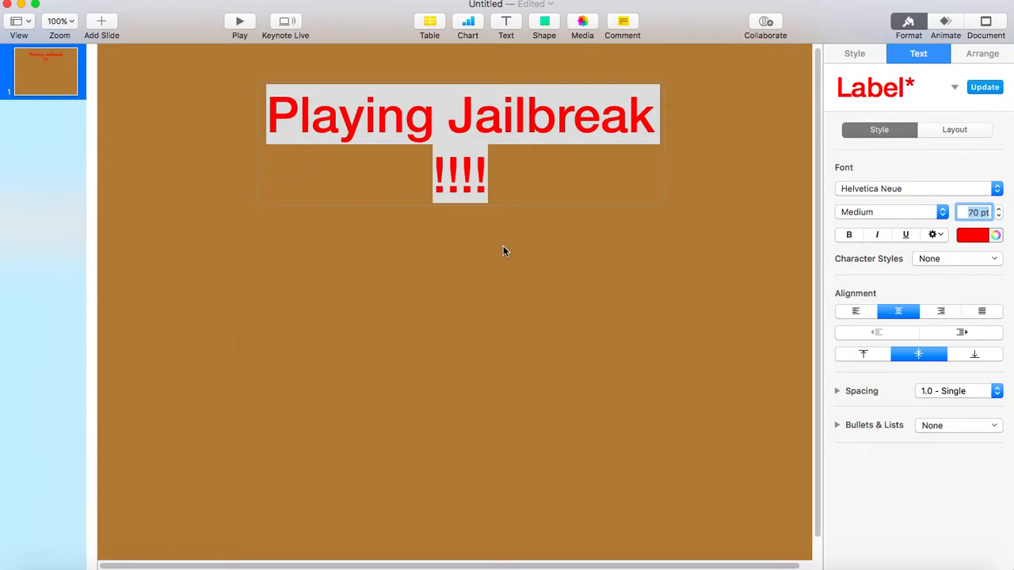
# Delete the exclamation marks and the space before them so the title reads "Playing Jailbreak"
pyautogui.click(667, 115)
pyautogui.click(657, 122)
pyautogui.doubleClick(652, 119)
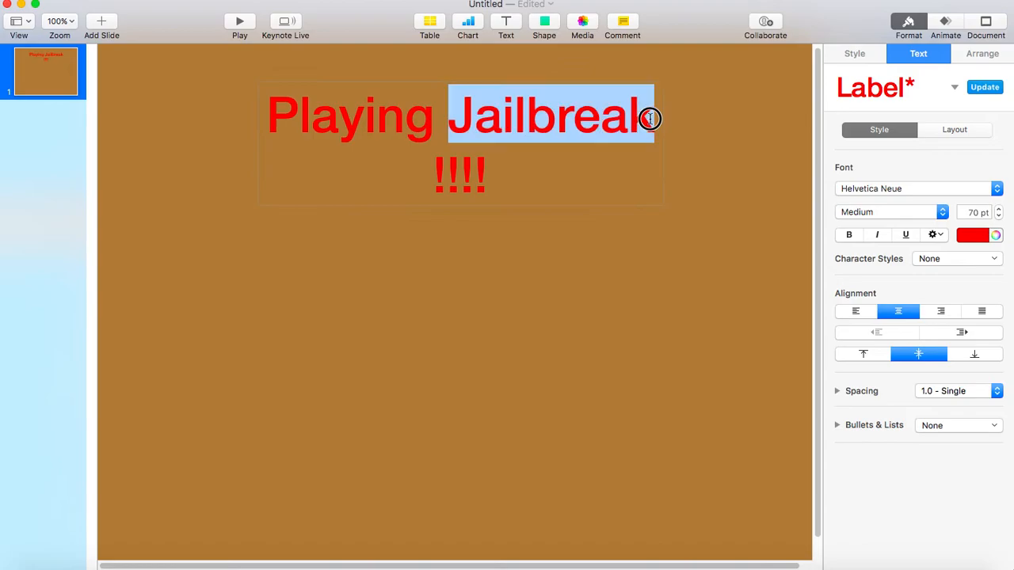
pyautogui.click(653, 125)
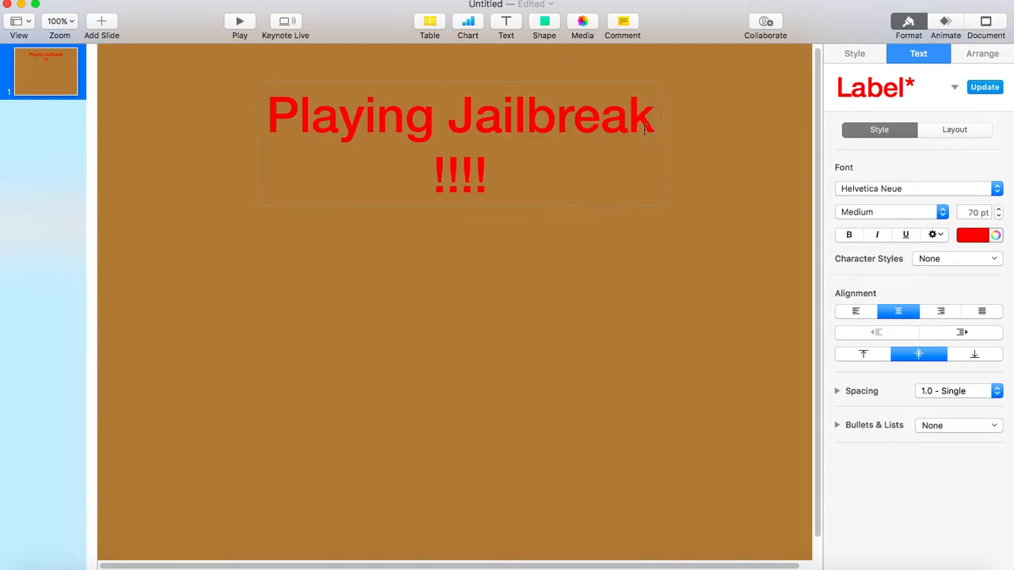
pyautogui.press('BackSpace')
pyautogui.press('BackSpace')
pyautogui.press('BackSpace')
pyautogui.press('BackSpace')
pyautogui.press('BackSpace')
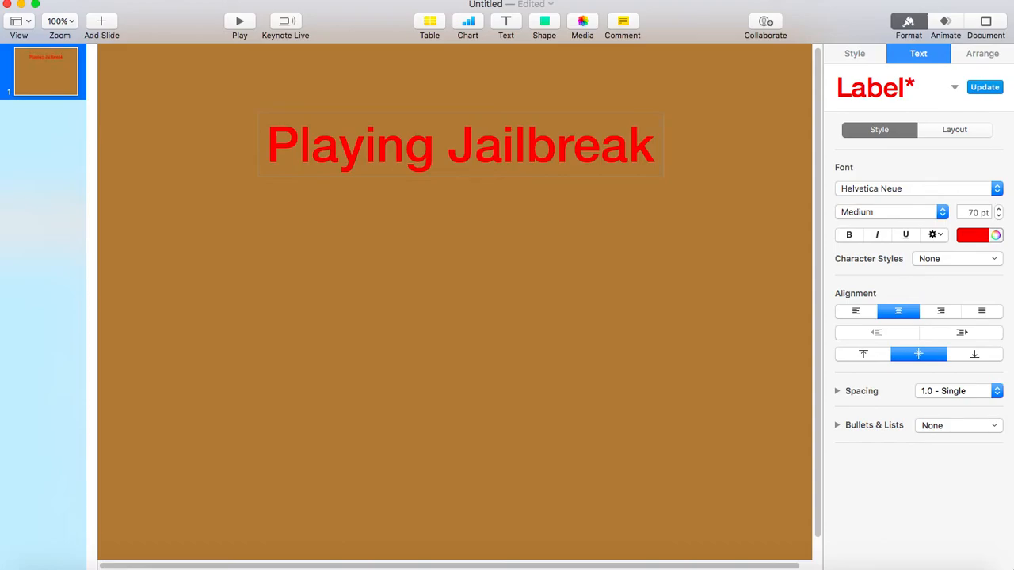
# Fill the title box with the blue Gradient Fill, trying Advanced Gradient Fill before returning to it
pyautogui.click(843, 49)
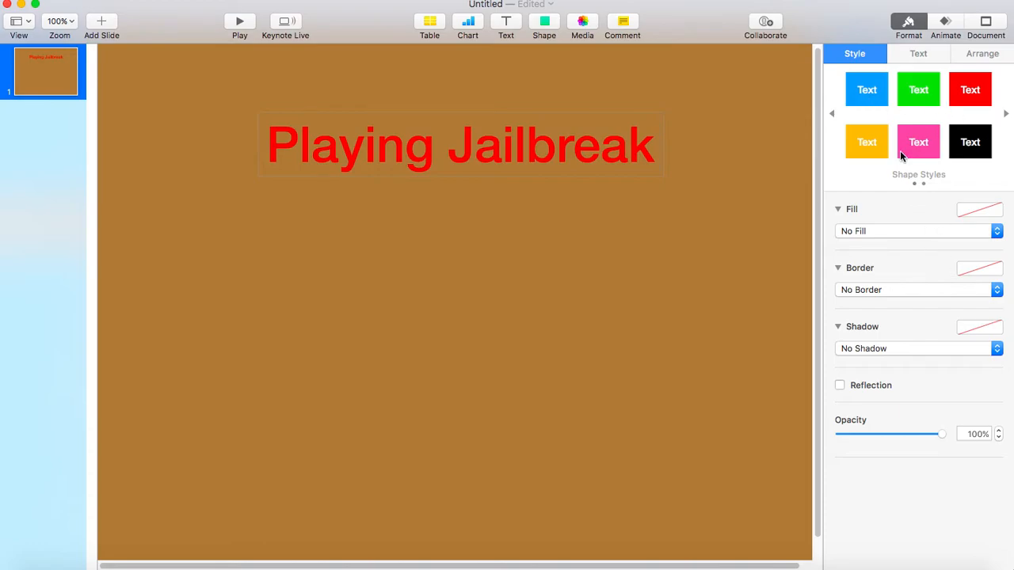
pyautogui.click(876, 231)
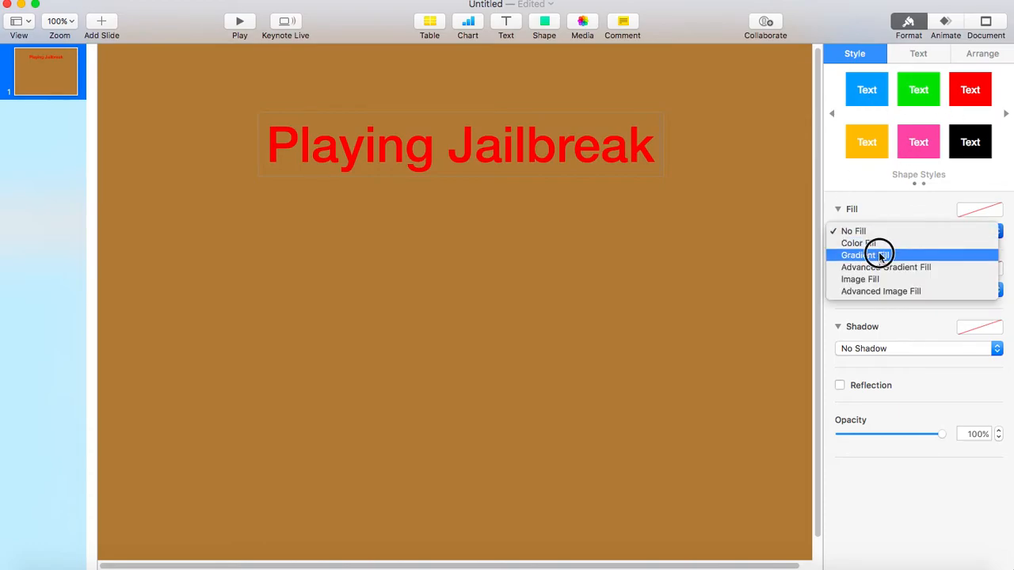
pyautogui.click(879, 256)
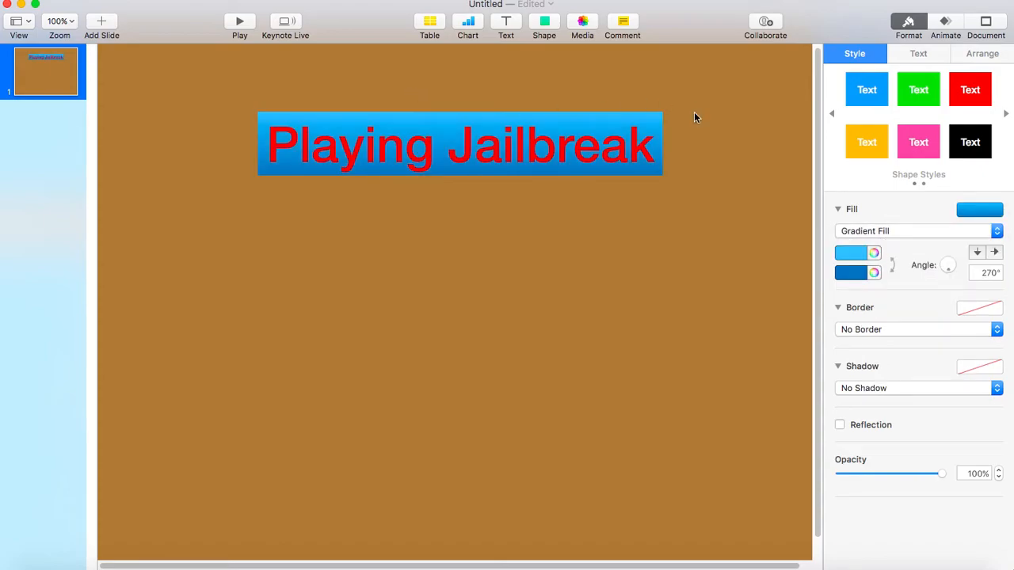
pyautogui.click(949, 229)
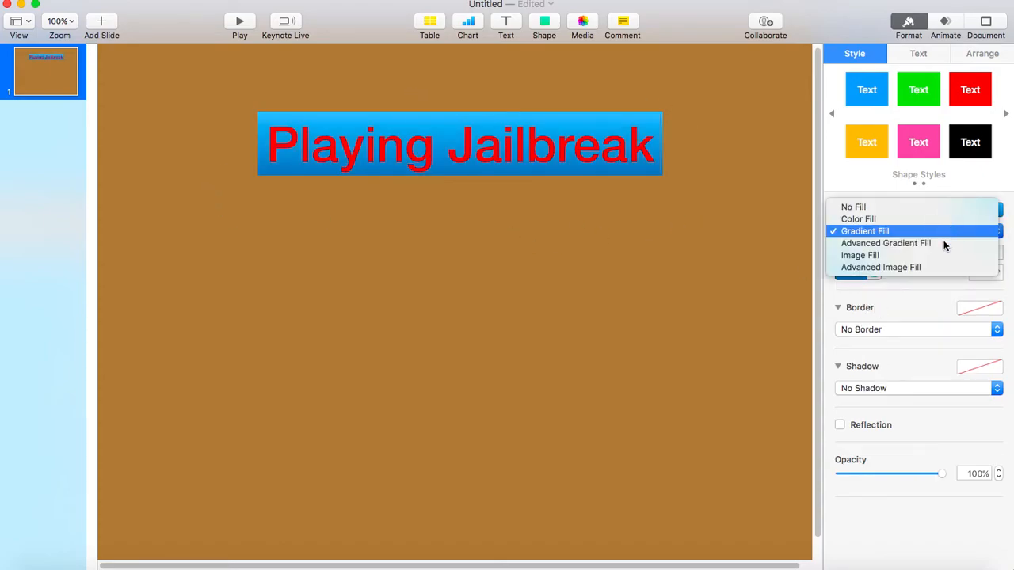
pyautogui.click(922, 244)
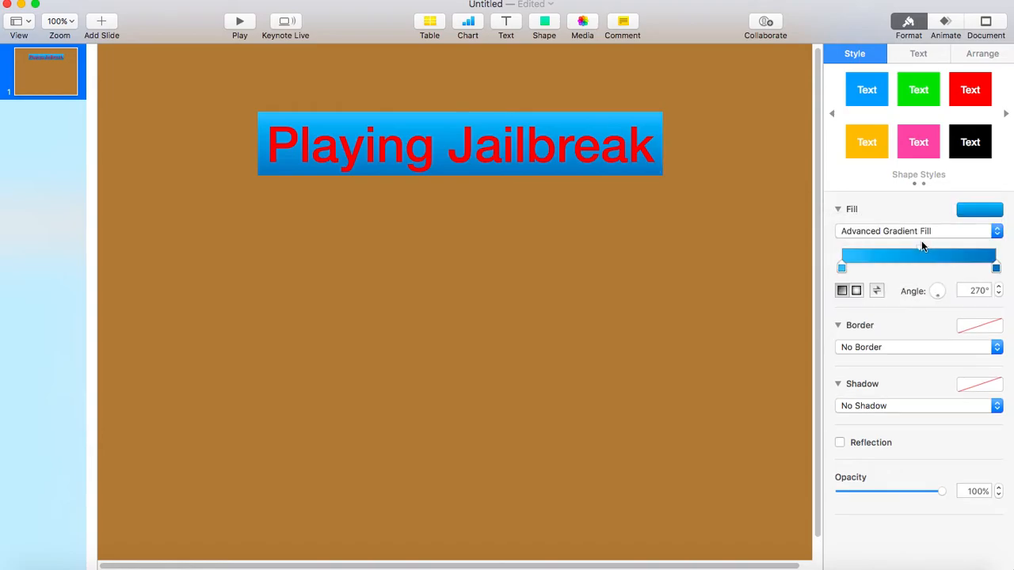
pyautogui.click(908, 230)
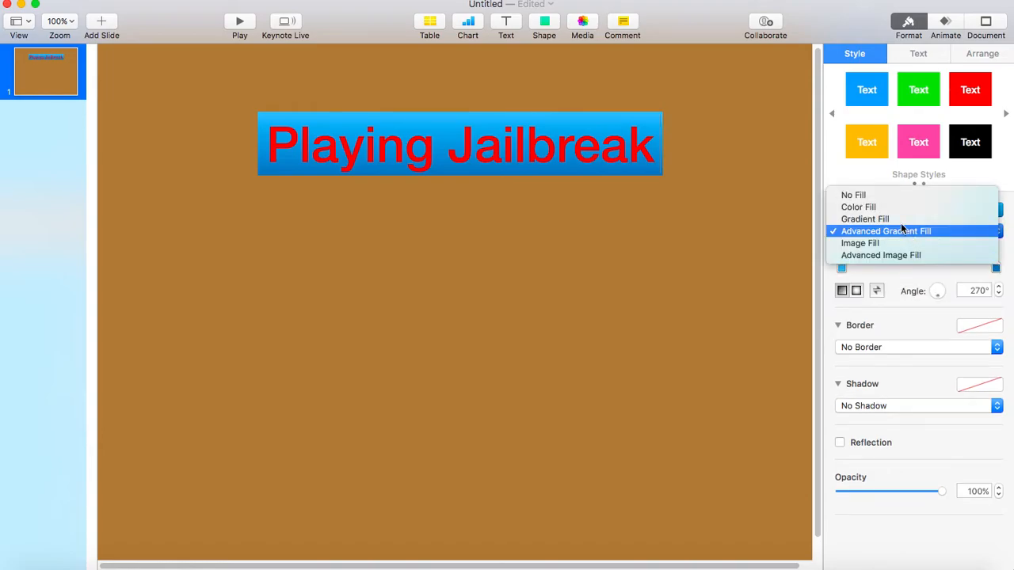
pyautogui.click(899, 219)
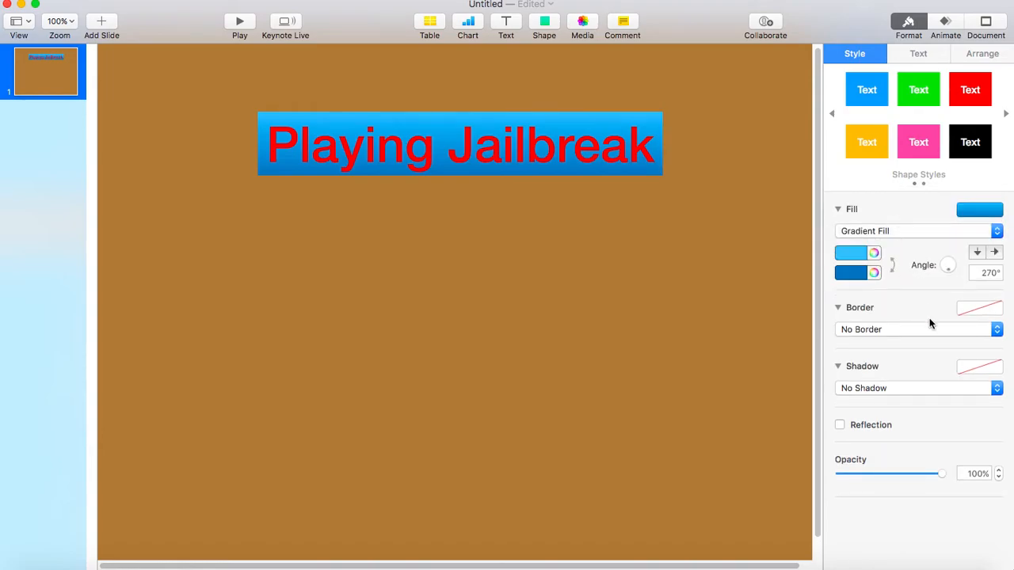
# Give the title box a Line border, trying the Picture Frame border before returning to Line
pyautogui.click(915, 327)
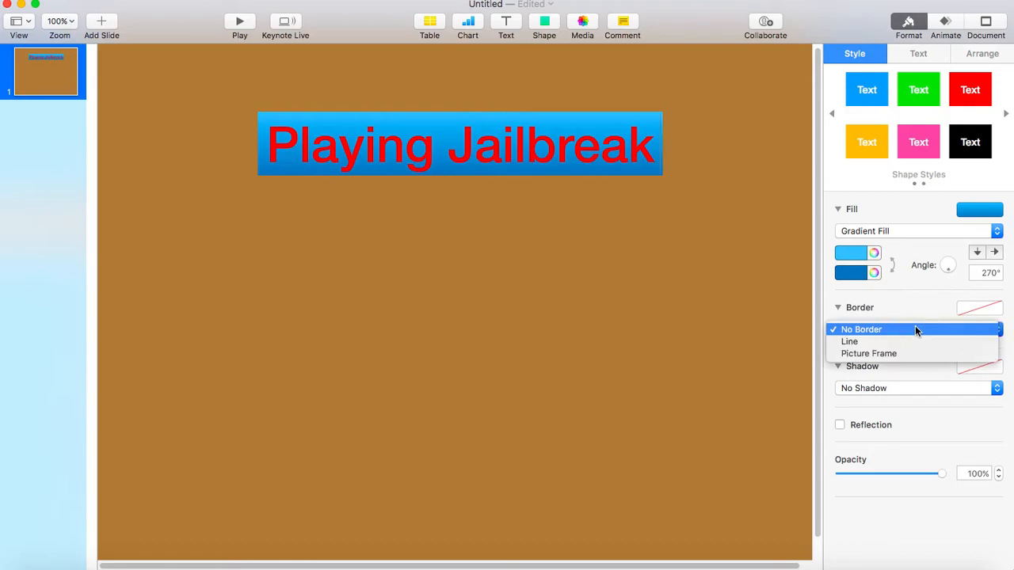
pyautogui.click(876, 346)
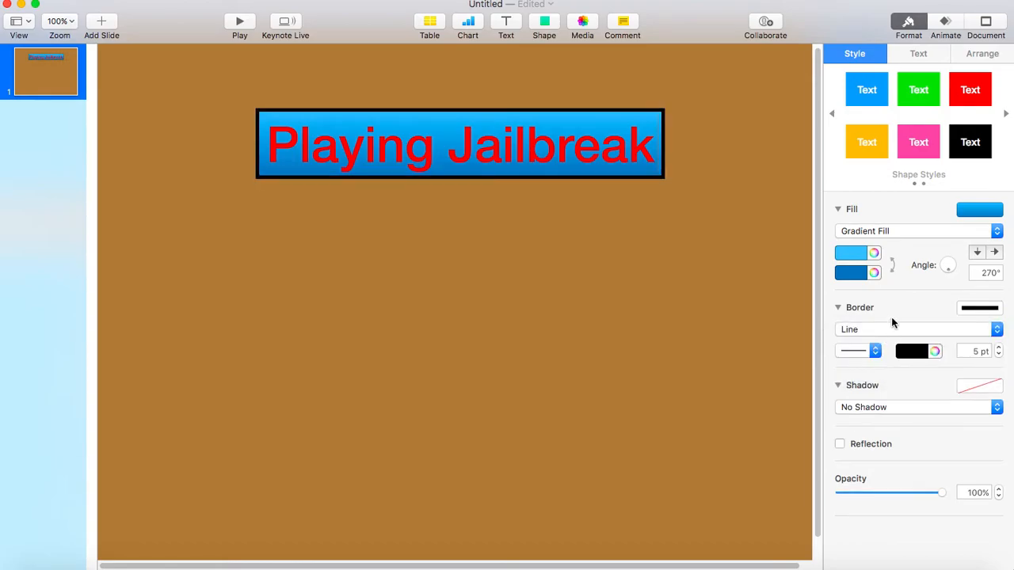
pyautogui.click(888, 329)
pyautogui.click(886, 341)
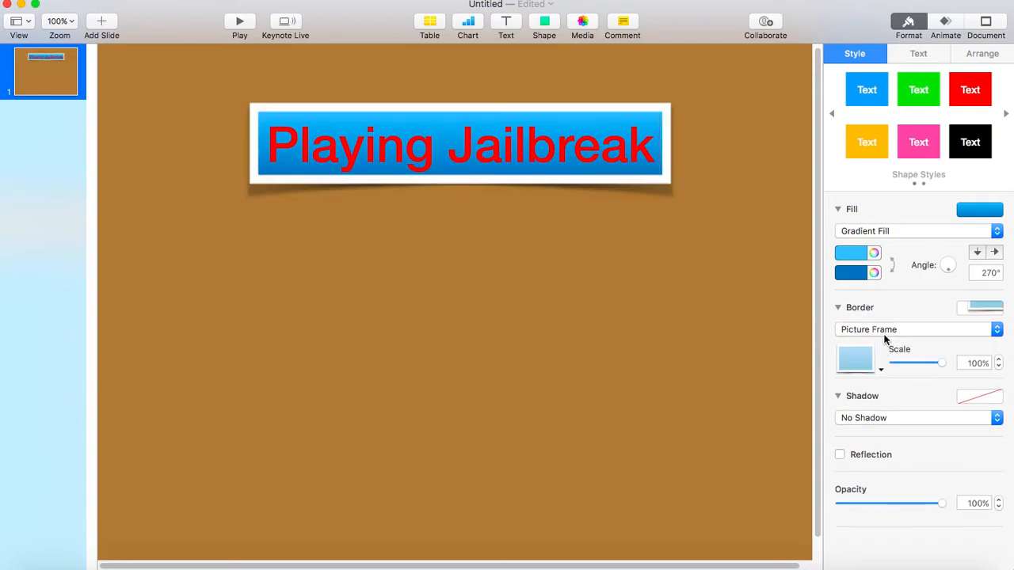
pyautogui.click(885, 329)
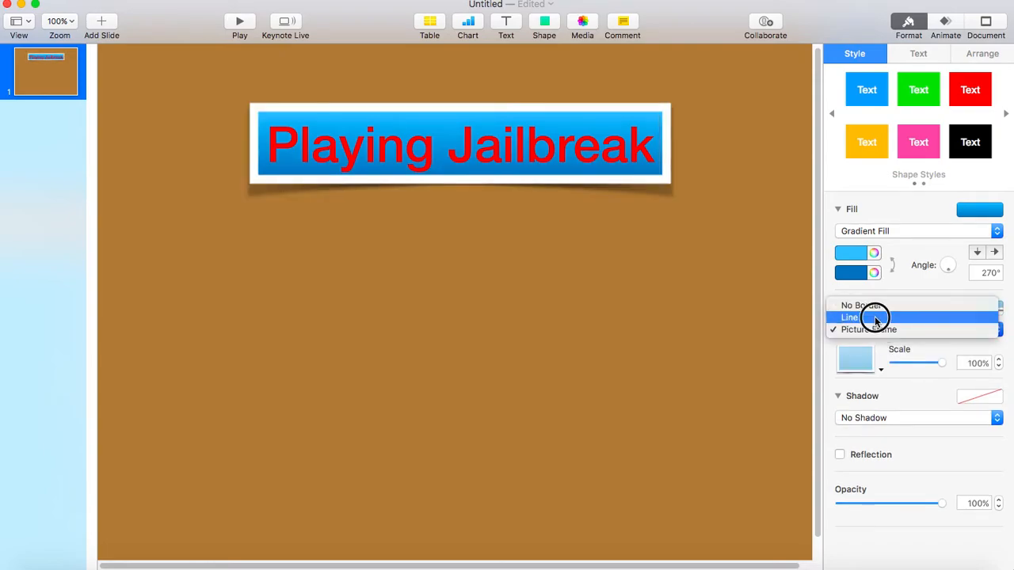
pyautogui.click(874, 318)
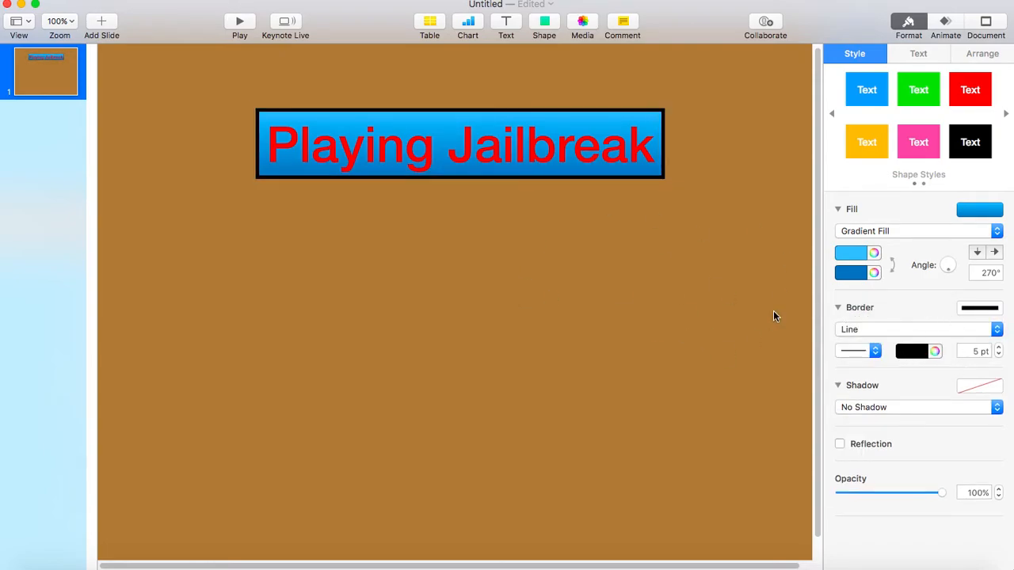
# Try long-dash, brush-stroke and round-dot line styles on the title box's border, and settle on the medium-dash style
pyautogui.click(876, 352)
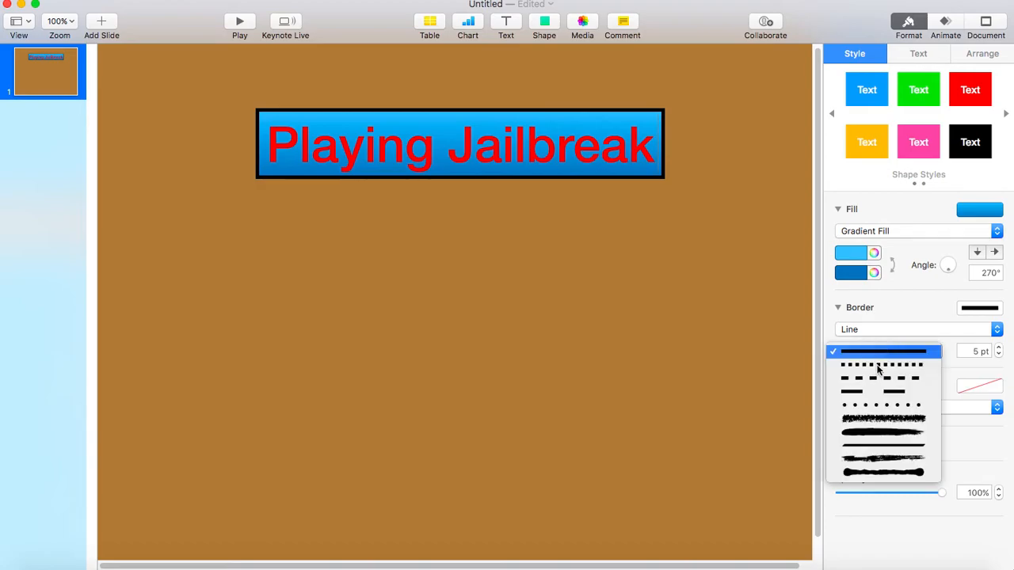
pyautogui.click(860, 394)
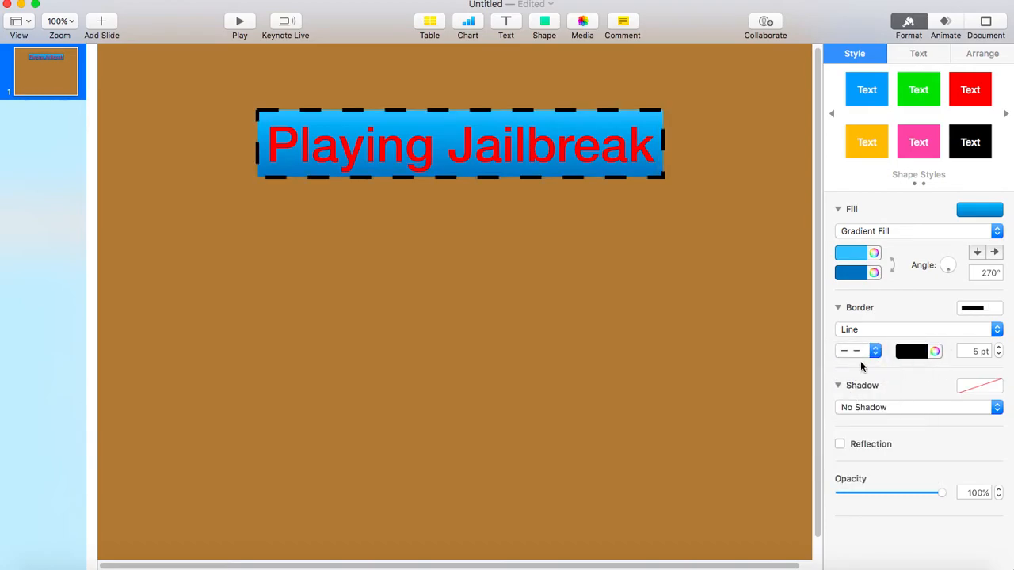
pyautogui.click(876, 351)
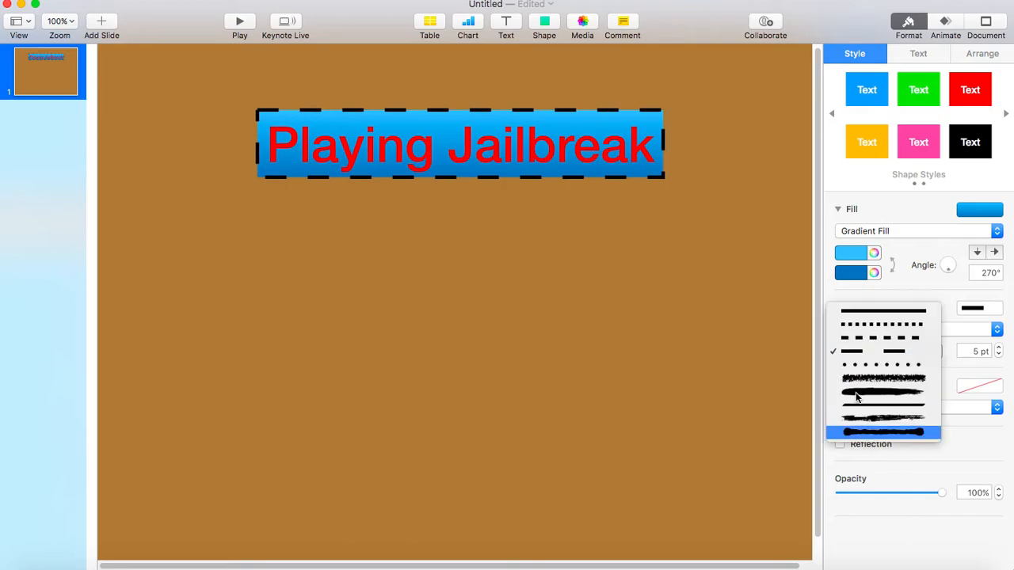
pyautogui.click(892, 394)
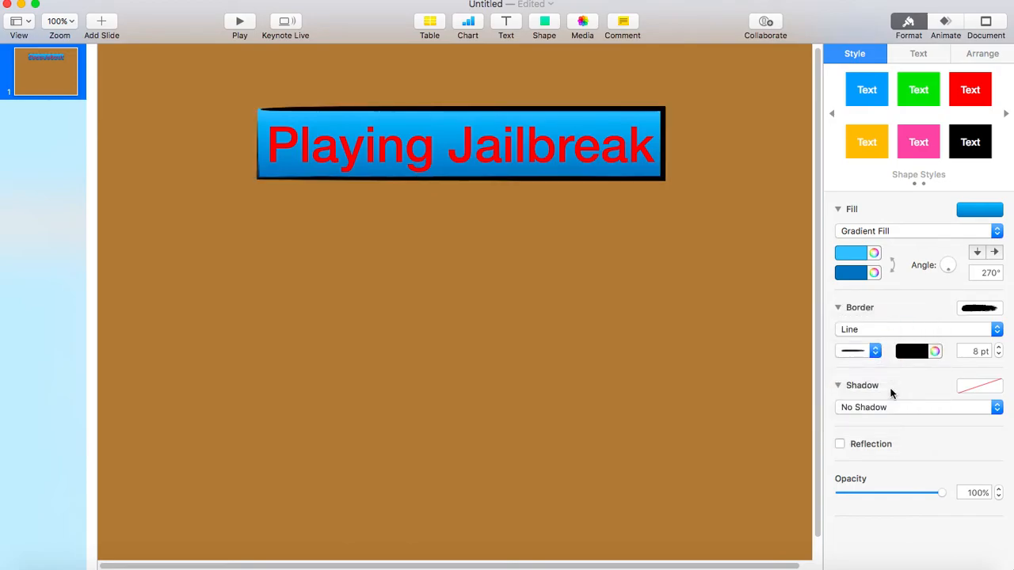
pyautogui.click(867, 347)
pyautogui.click(866, 337)
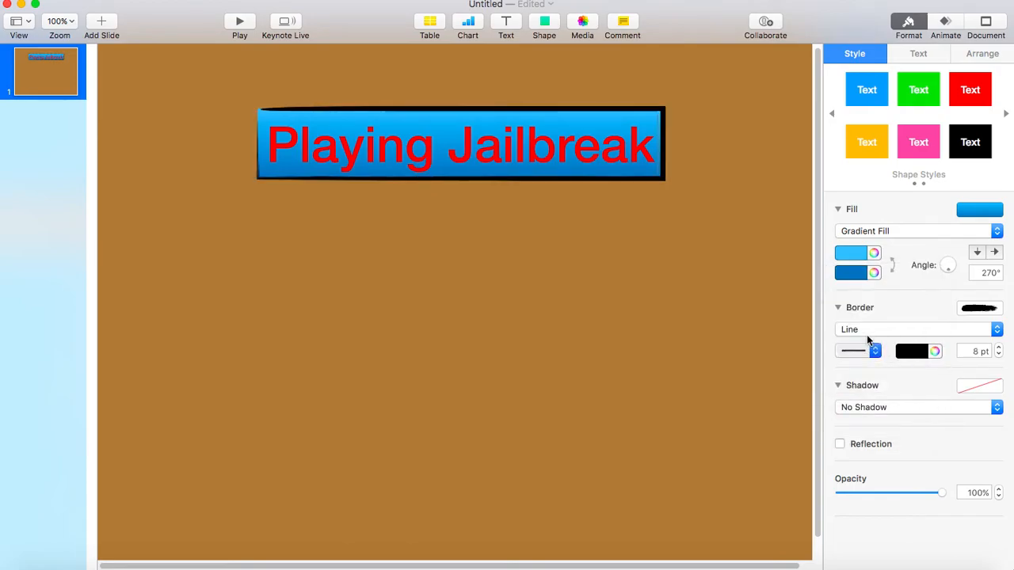
pyautogui.click(872, 352)
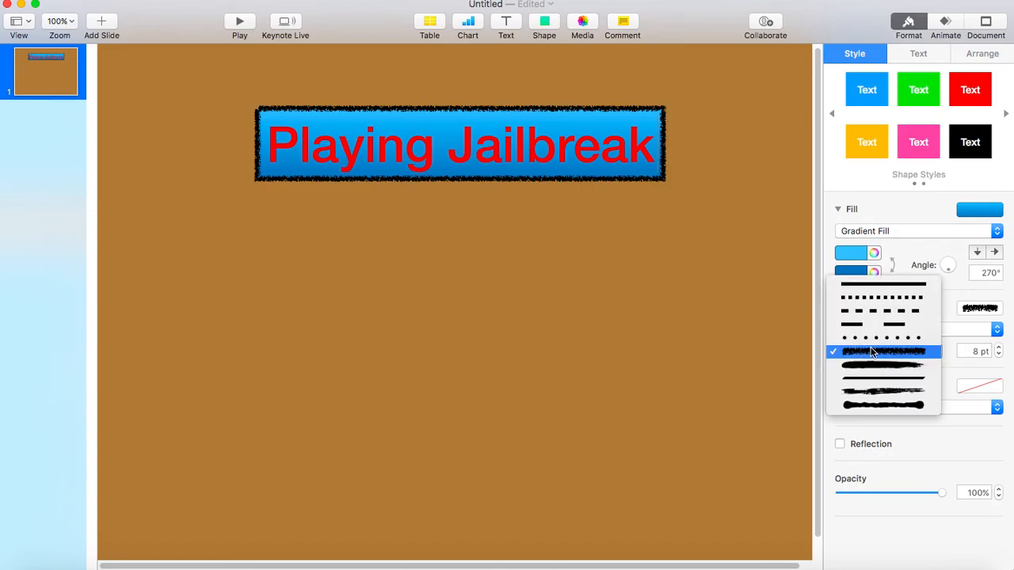
pyautogui.click(872, 339)
pyautogui.click(871, 351)
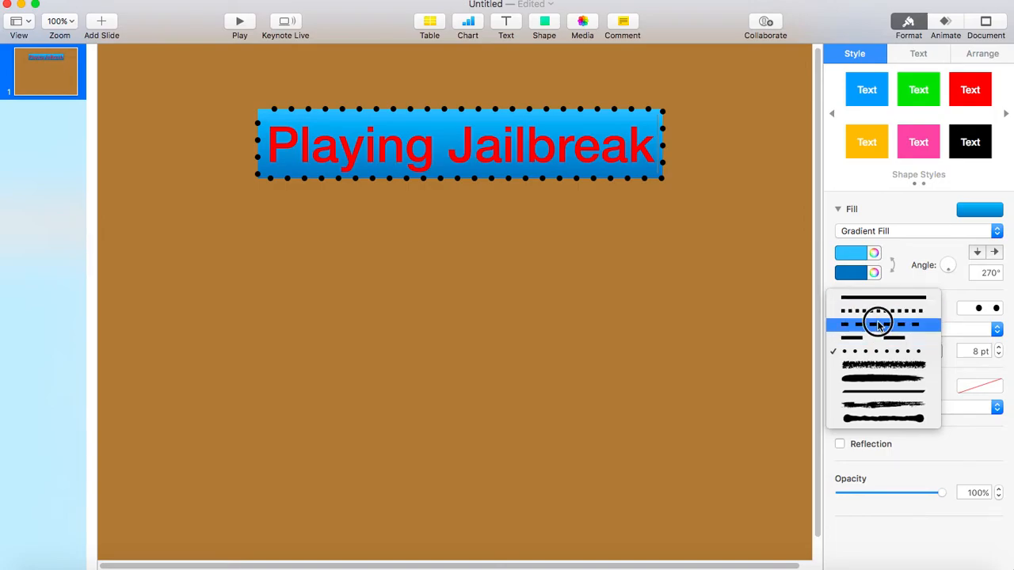
pyautogui.click(878, 325)
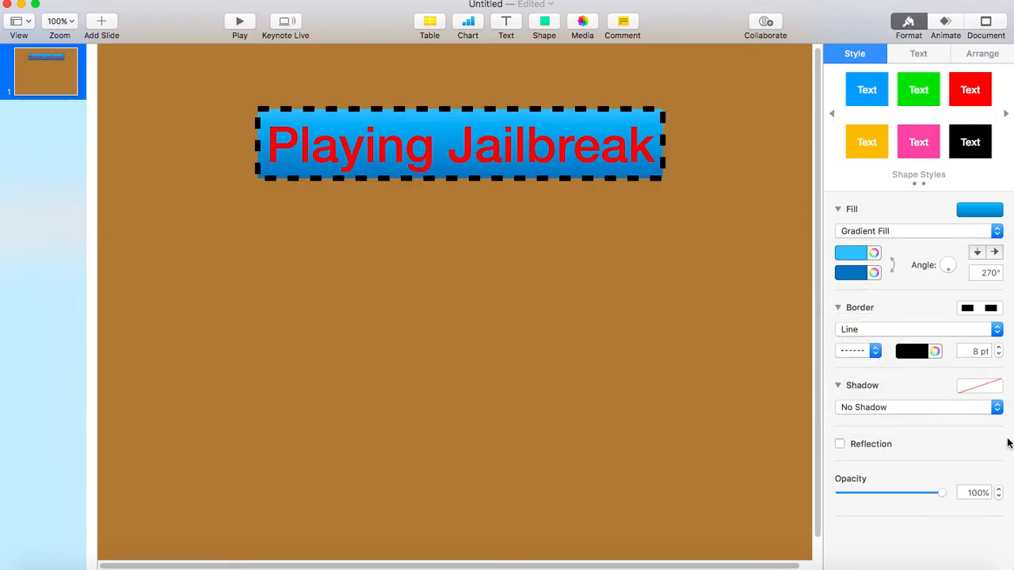
# Set the thickness of the title box's dashed border to 10 pt
pyautogui.doubleClick(980, 350)
pyautogui.press('BackSpace')
pyautogui.write('10')
pyautogui.press('Return')
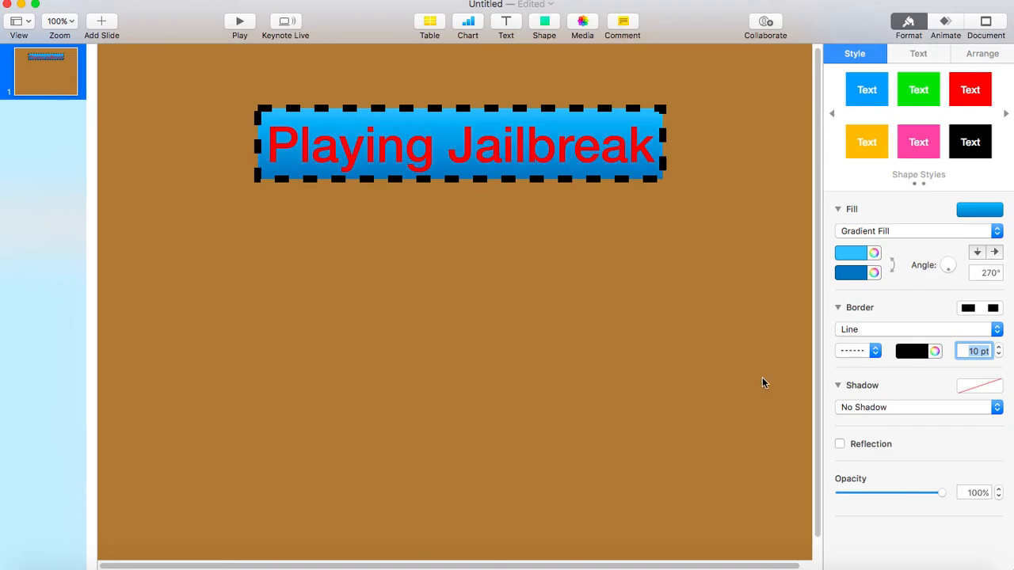
# Add a Drop Shadow to the title box with 8 pt blur, 30% opacity and an angle of about 265.5°
pyautogui.click(881, 407)
pyautogui.click(877, 418)
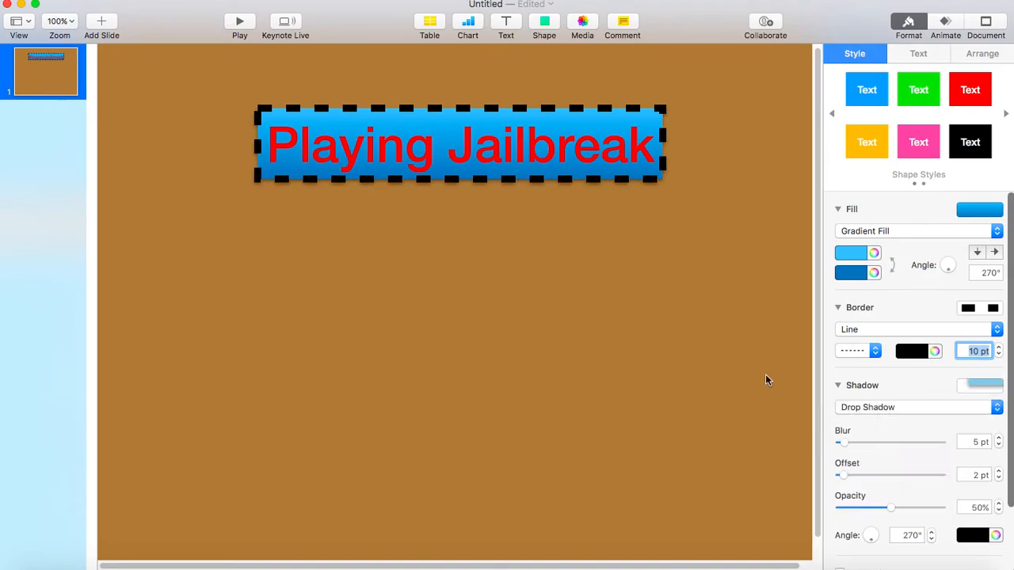
pyautogui.click(843, 443)
pyautogui.moveTo(846, 446)
pyautogui.mouseDown()
pyautogui.moveTo(905, 446)
pyautogui.moveTo(848, 443)
pyautogui.mouseUp()
pyautogui.moveTo(891, 507); pyautogui.dragTo(870, 546)
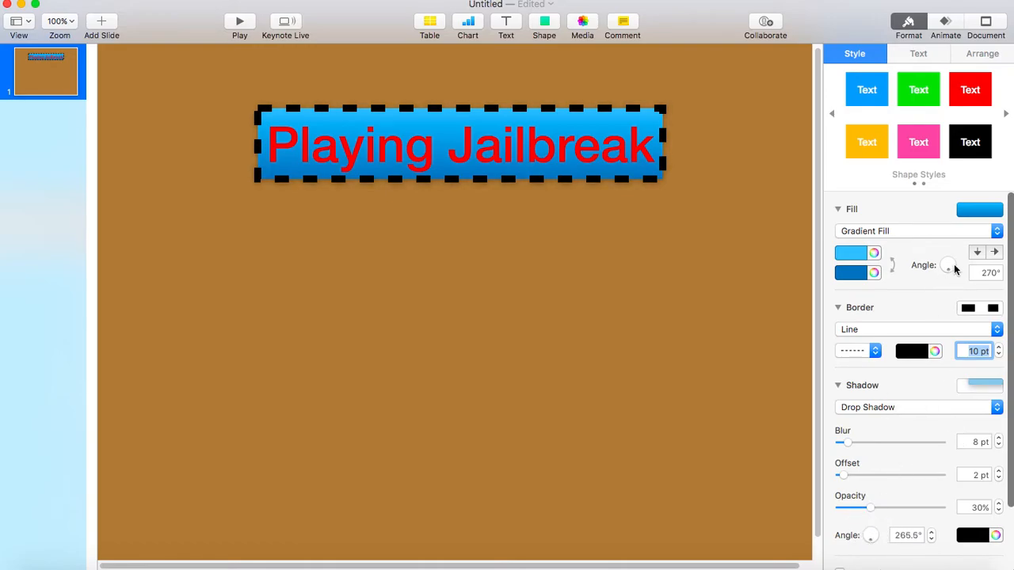
# Rotate the title box slightly, to an angle of about 1.9°
pyautogui.click(922, 53)
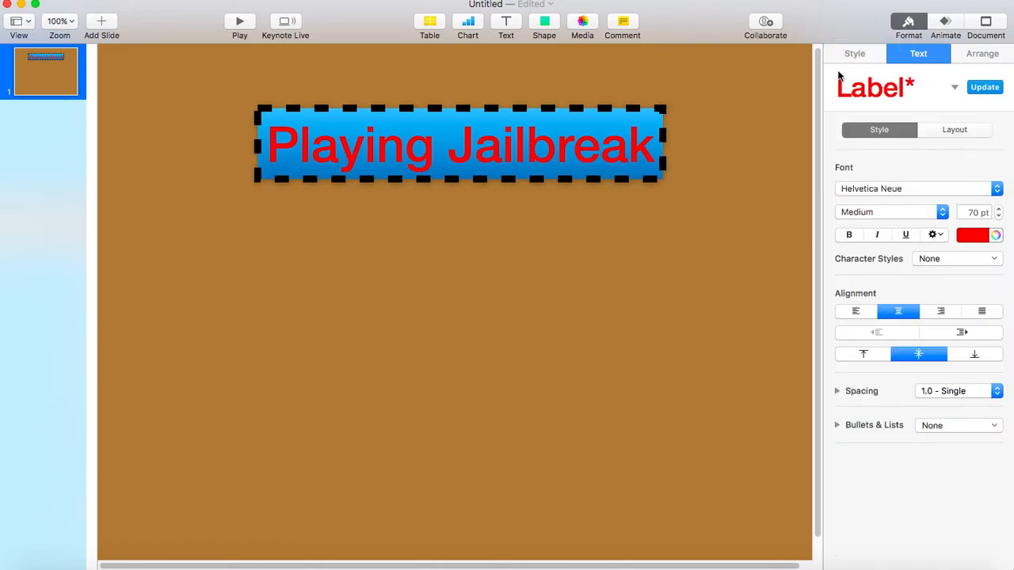
pyautogui.click(986, 56)
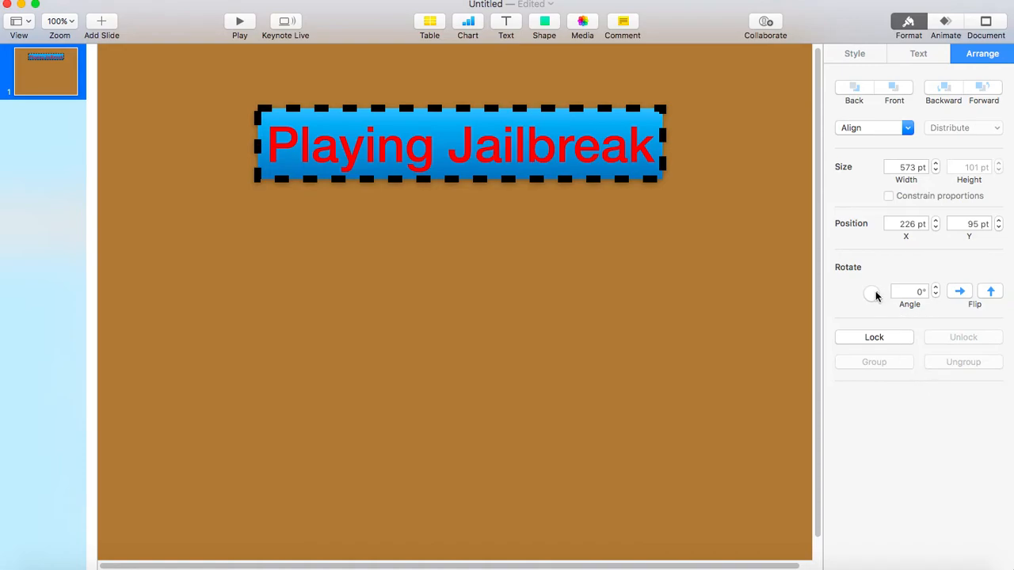
pyautogui.moveTo(878, 296)
pyautogui.mouseDown()
pyautogui.moveTo(864, 305)
pyautogui.moveTo(866, 287)
pyautogui.moveTo(877, 295)
pyautogui.moveTo(856, 289)
pyautogui.moveTo(860, 265)
pyautogui.moveTo(866, 293)
pyautogui.moveTo(880, 294)
pyautogui.moveTo(860, 292)
pyautogui.moveTo(885, 280)
pyautogui.moveTo(874, 300)
pyautogui.moveTo(866, 290)
pyautogui.moveTo(877, 297)
pyautogui.mouseUp()
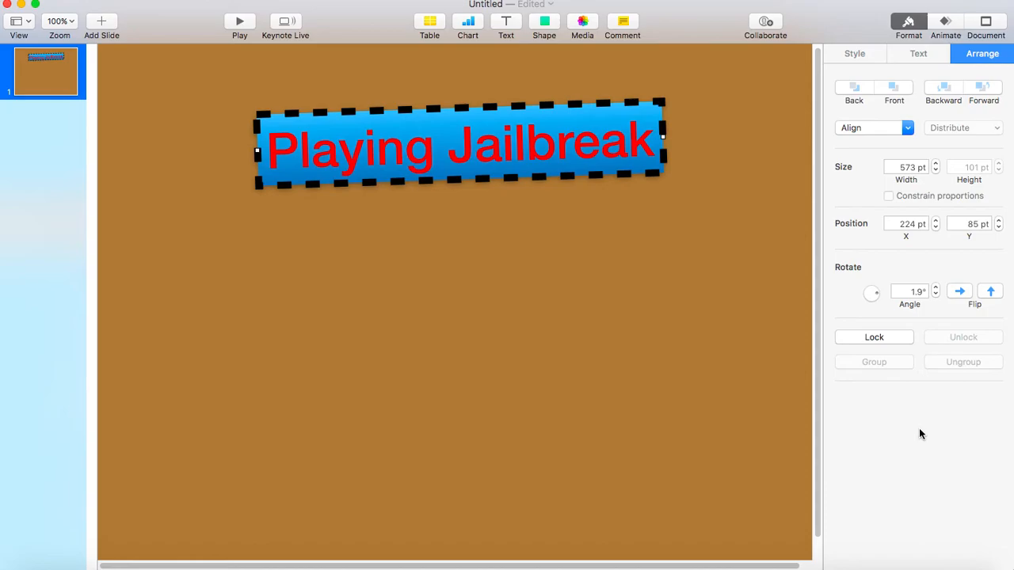
# Try flipping the title box horizontally and vertically, and return it to its unflipped orientation
pyautogui.click(960, 294)
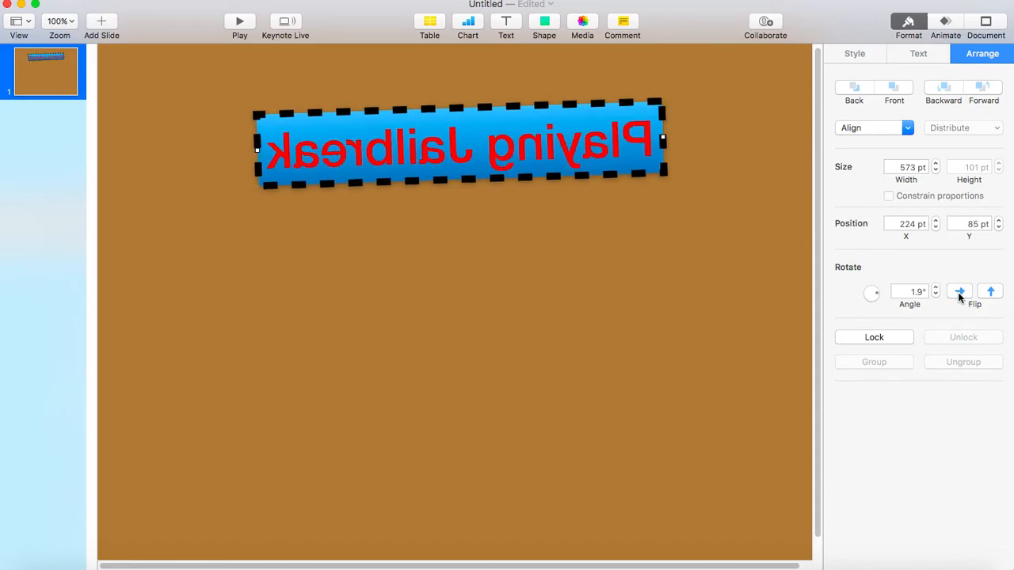
pyautogui.click(960, 293)
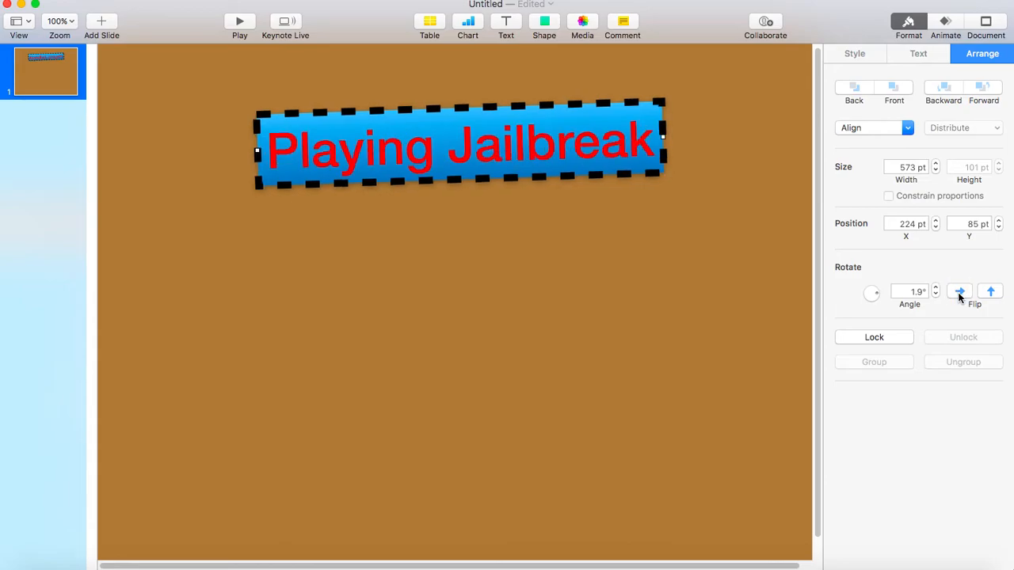
pyautogui.click(991, 291)
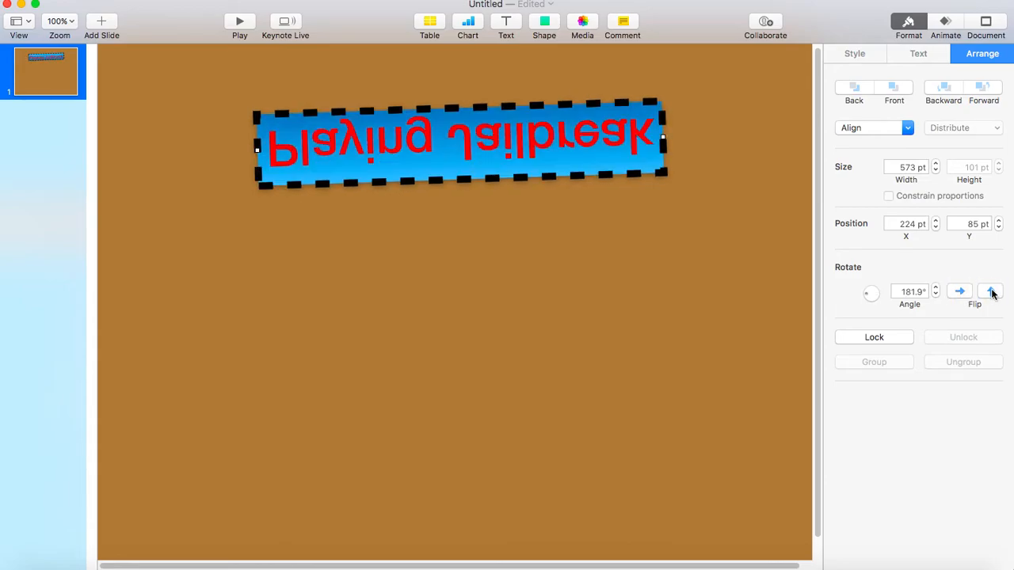
pyautogui.click(991, 292)
pyautogui.click(960, 292)
pyautogui.click(991, 292)
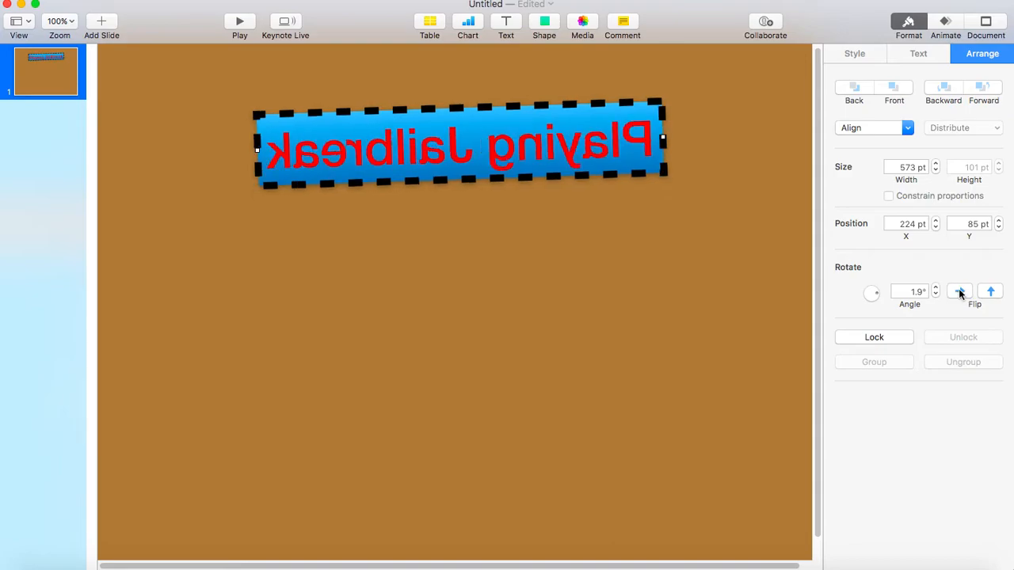
pyautogui.click(990, 292)
pyautogui.click(960, 292)
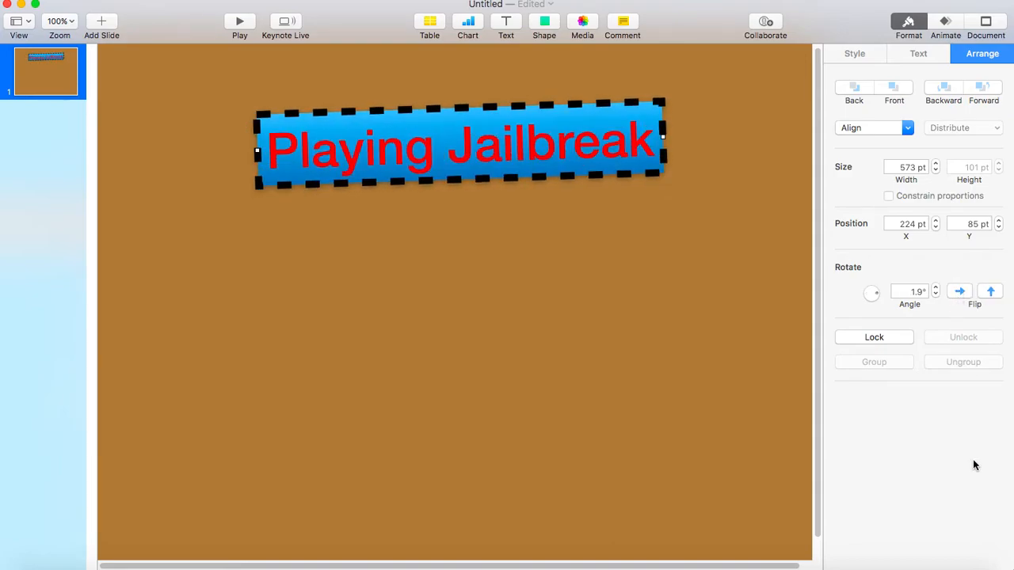
# Lock the rotated title box in place on the slide
pyautogui.click(880, 339)
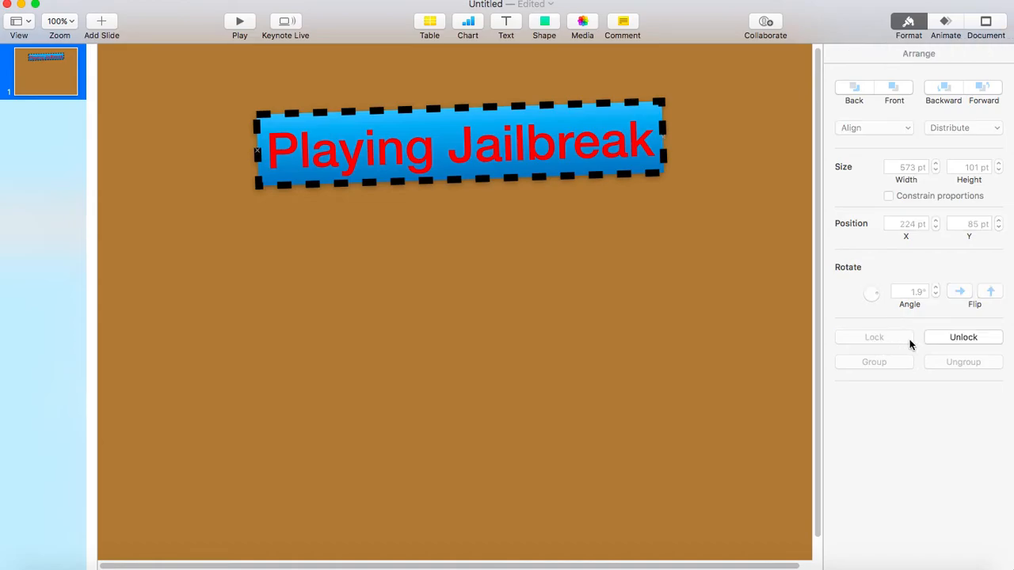
# Unlock the title box and reduce its rotation to an angle of about 0.3°
pyautogui.click(966, 338)
pyautogui.moveTo(879, 294); pyautogui.dragTo(876, 292)
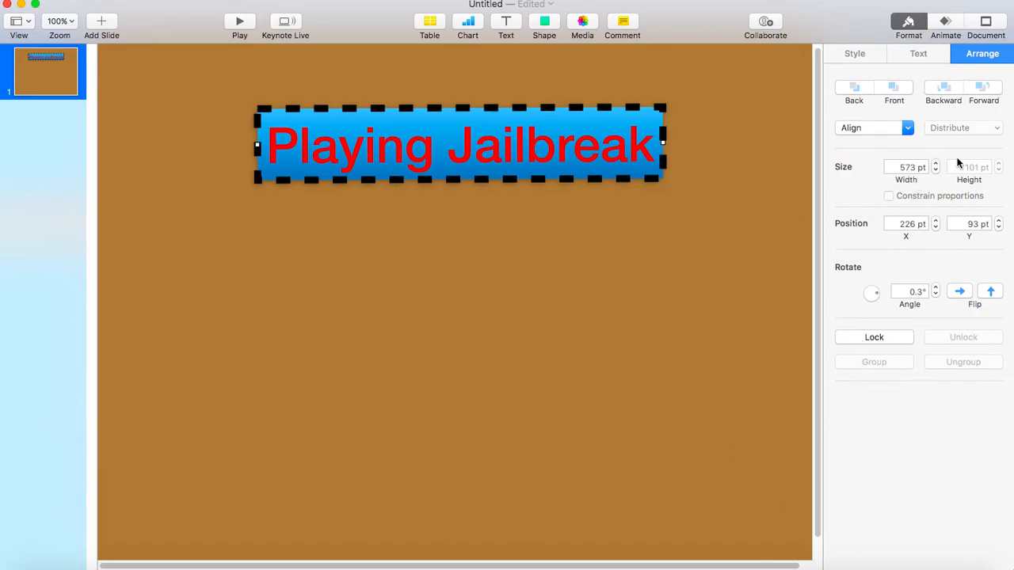
# Try aligning the title box to the left of the slide, and align it to the center instead
pyautogui.click(899, 128)
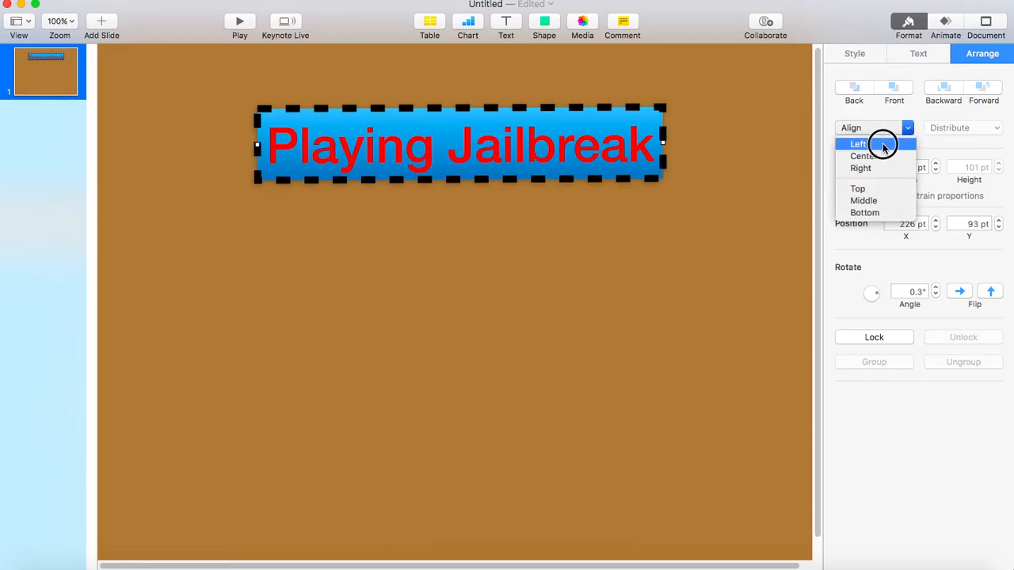
pyautogui.click(883, 143)
pyautogui.click(886, 130)
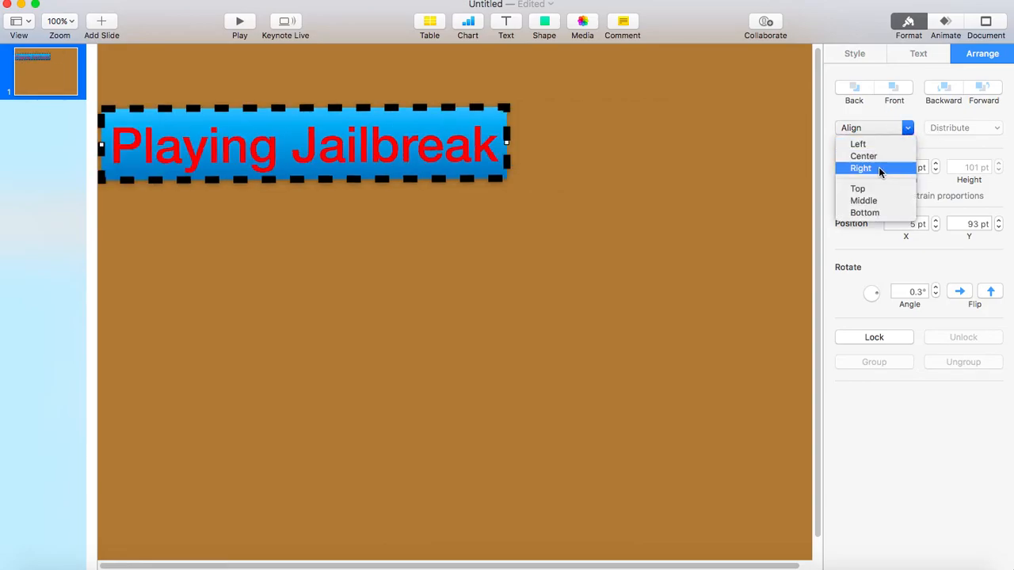
pyautogui.click(866, 156)
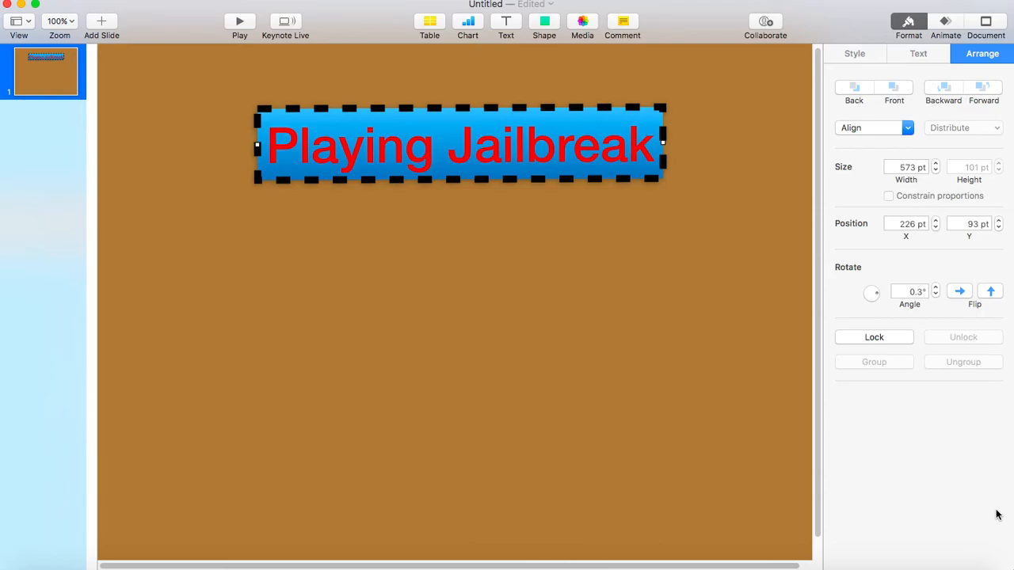
# Browse the shape library's Education, People, Food, Symbols, Places and Work categories for a suitable shape
pyautogui.click(545, 24)
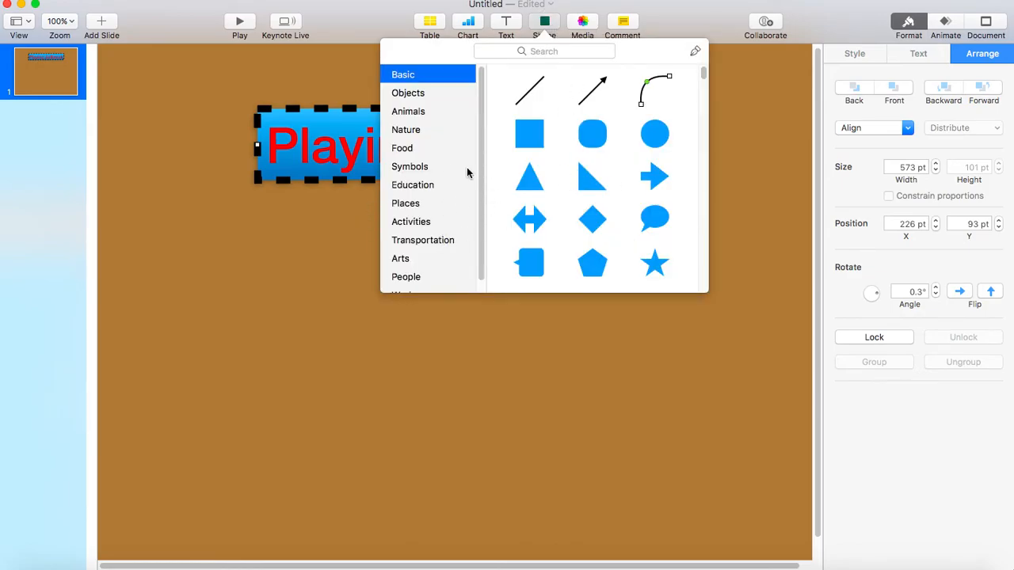
pyautogui.scroll(-3, 634, 208)
pyautogui.scroll(3, 631, 206)
pyautogui.click(419, 183)
pyautogui.scroll(-3, 654, 206)
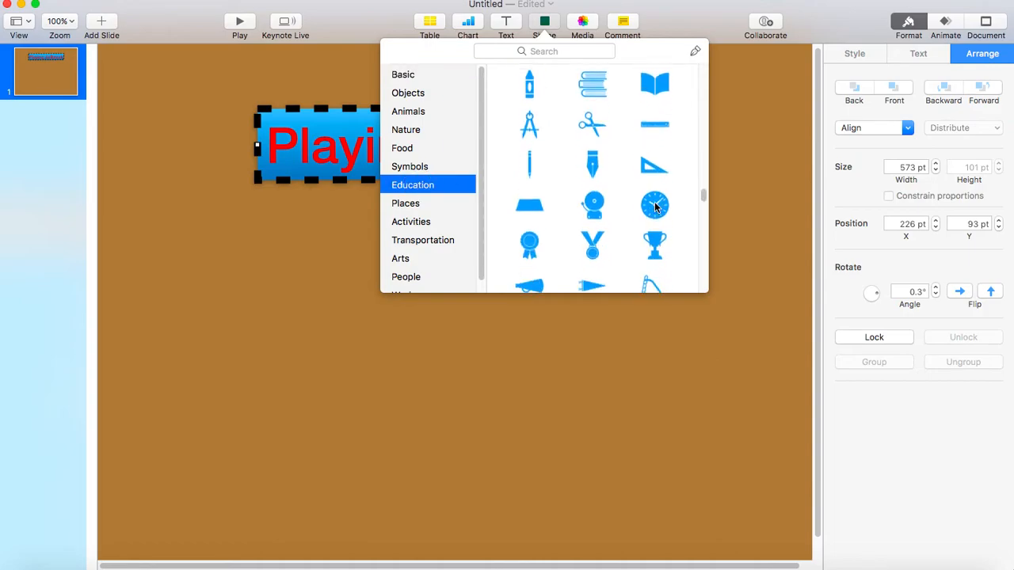
pyautogui.scroll(-3, 655, 206)
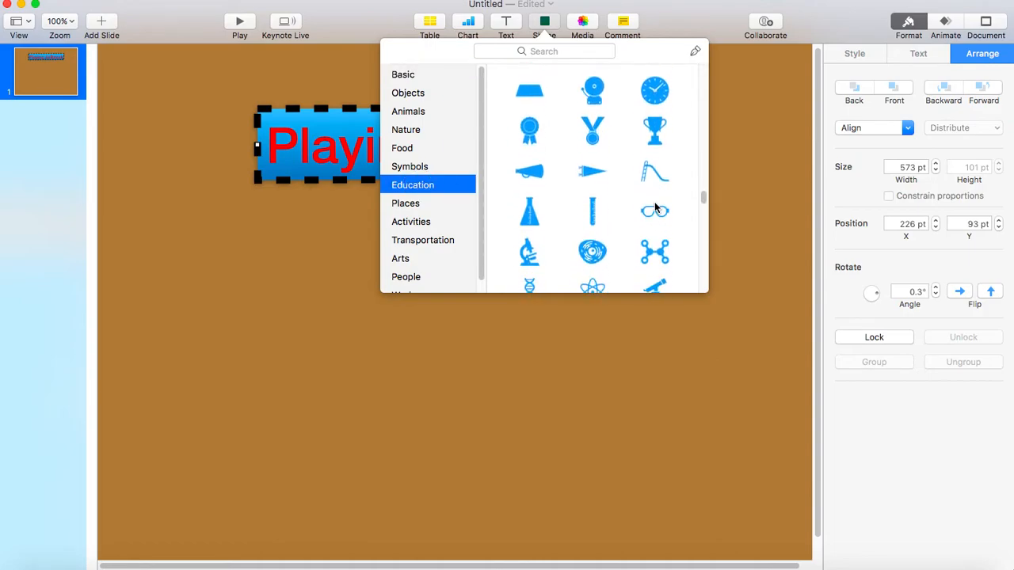
pyautogui.scroll(-1, 655, 194)
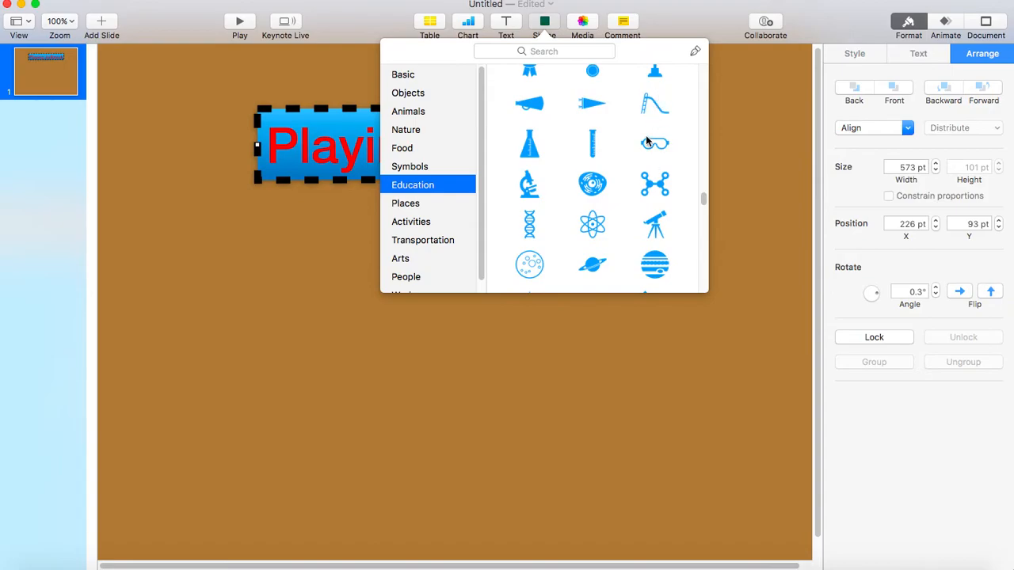
pyautogui.scroll(4, 646, 140)
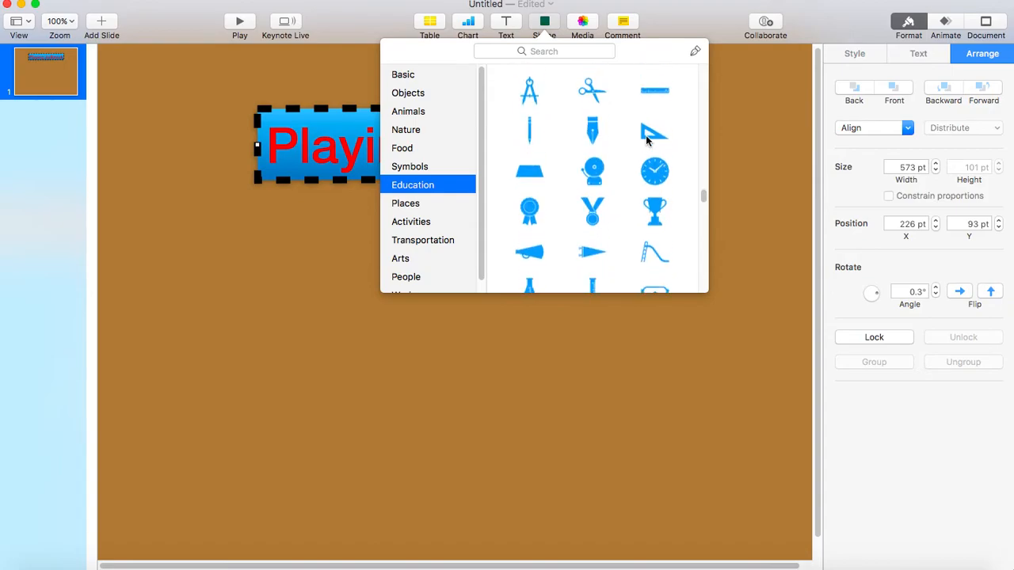
pyautogui.click(434, 275)
pyautogui.scroll(-5, 617, 168)
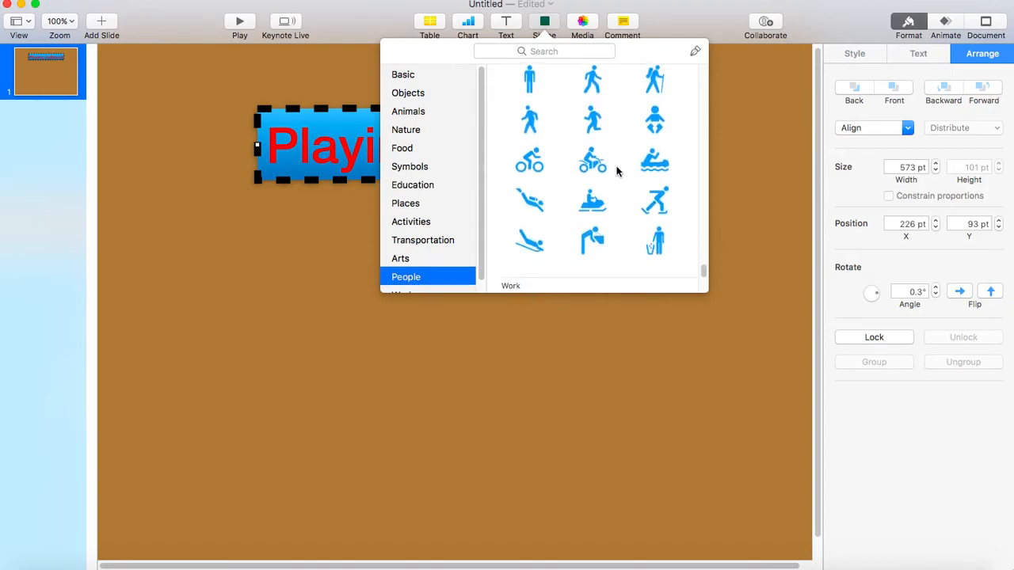
pyautogui.scroll(6, 616, 167)
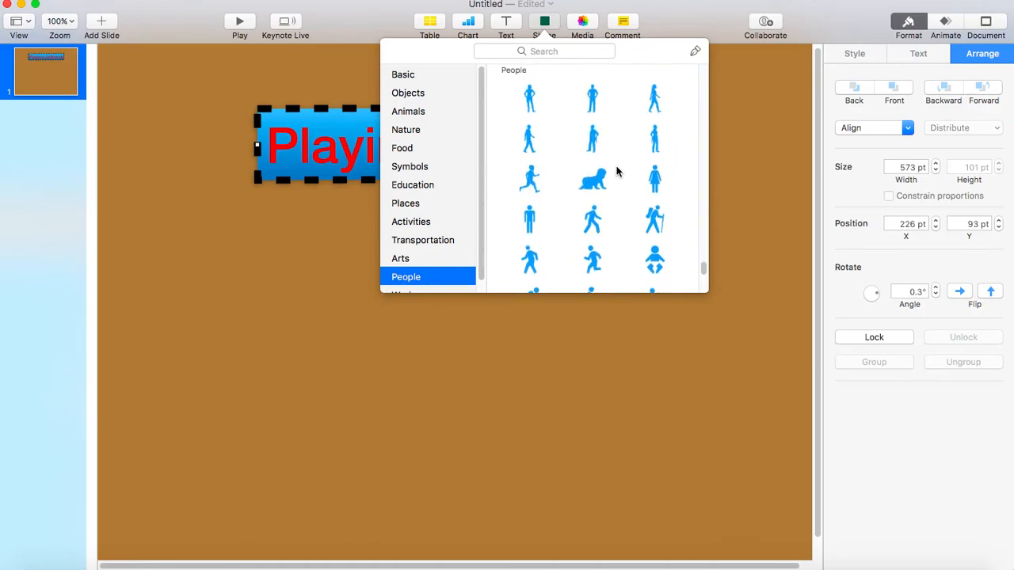
pyautogui.click(415, 149)
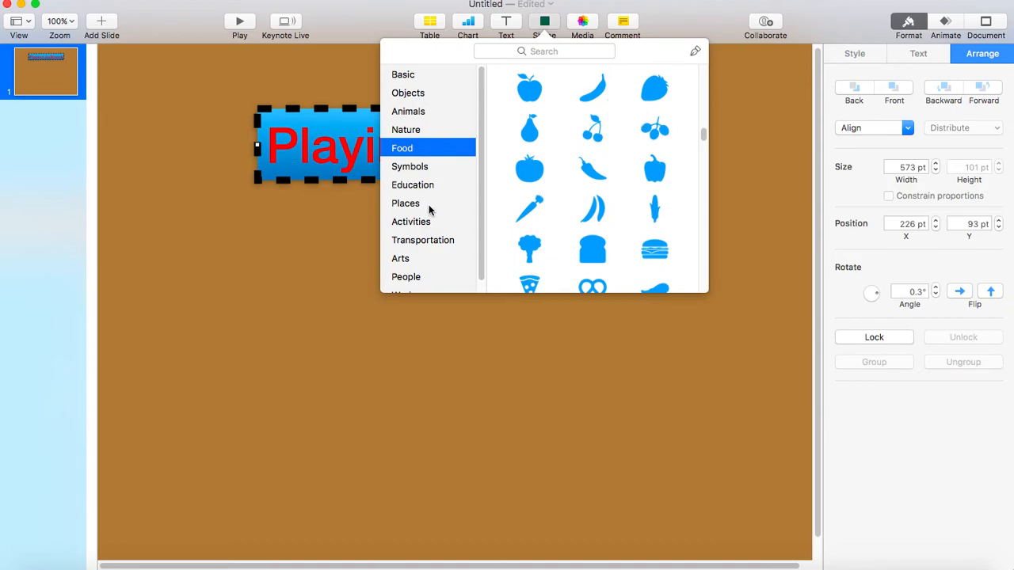
pyautogui.click(424, 168)
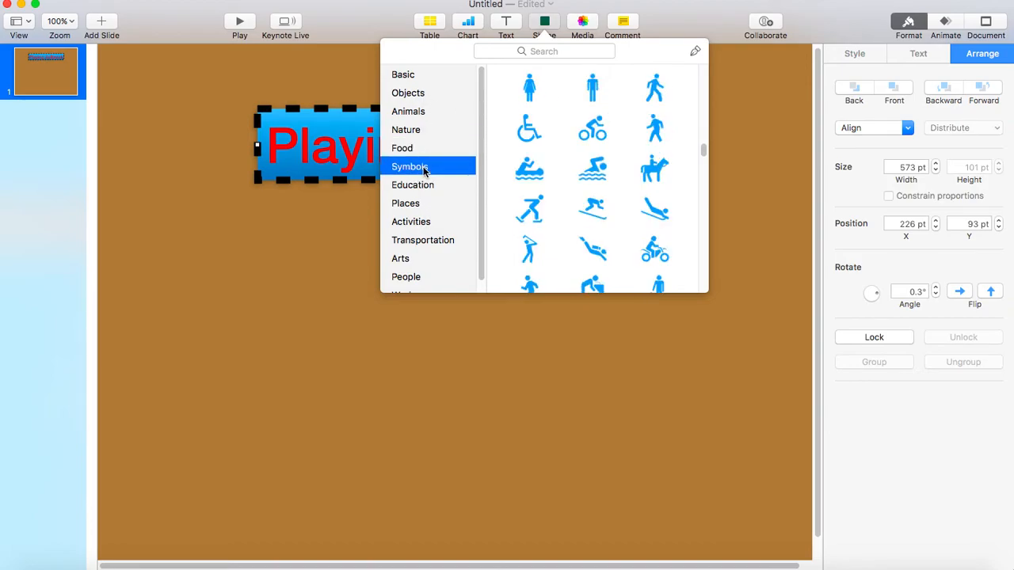
pyautogui.click(420, 204)
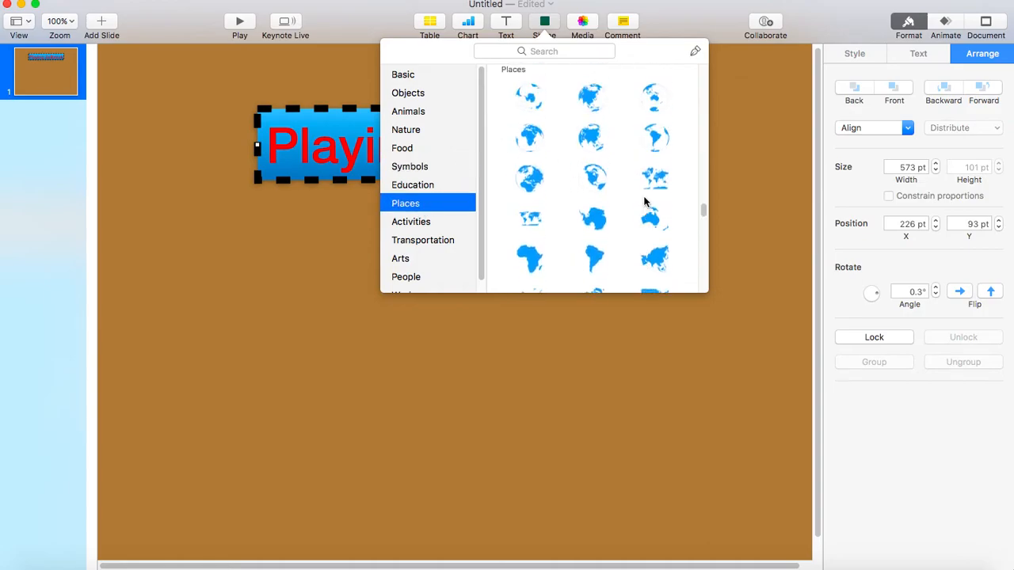
pyautogui.scroll(-2, 420, 191)
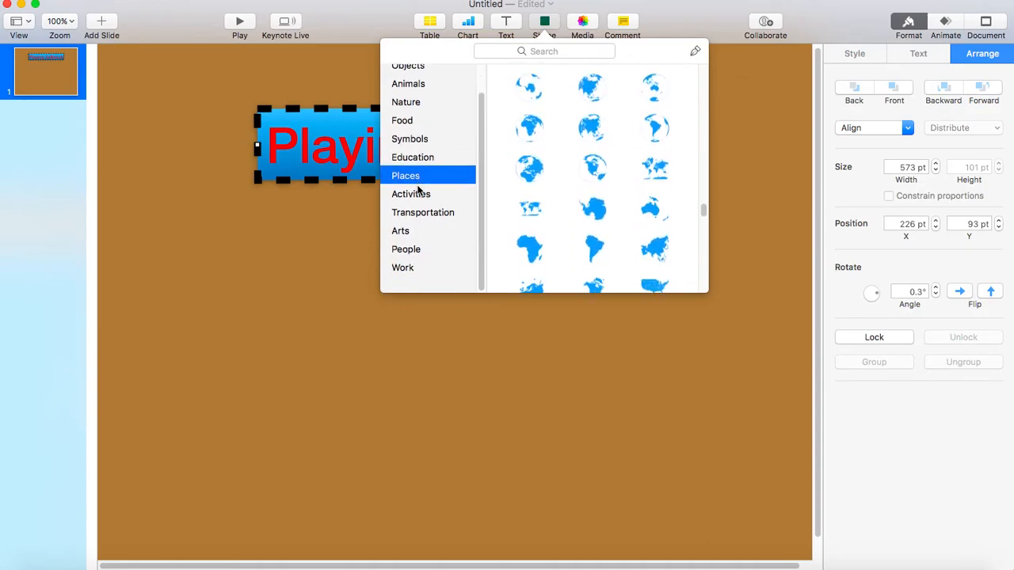
pyautogui.click(418, 285)
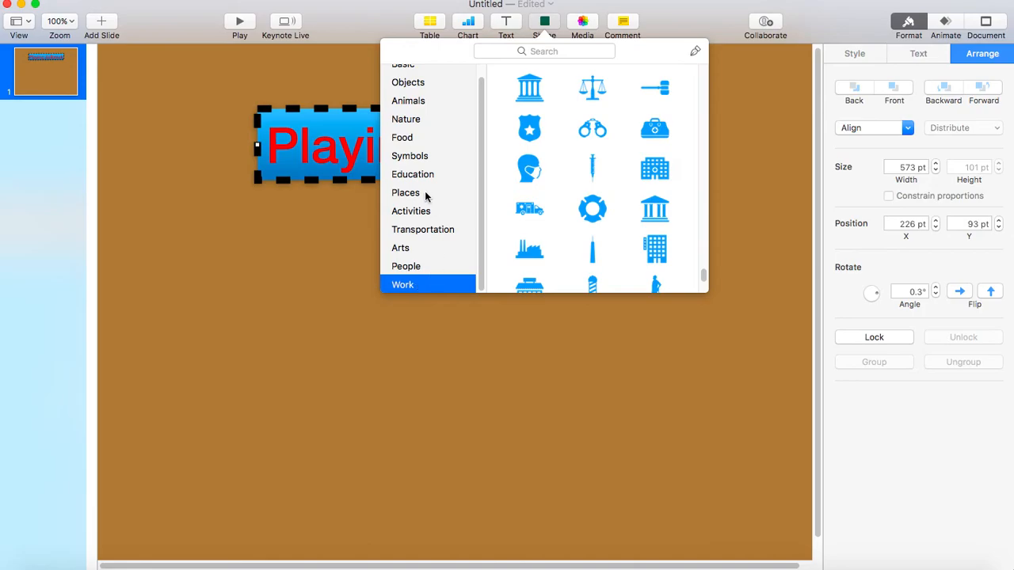
pyautogui.scroll(1, 421, 196)
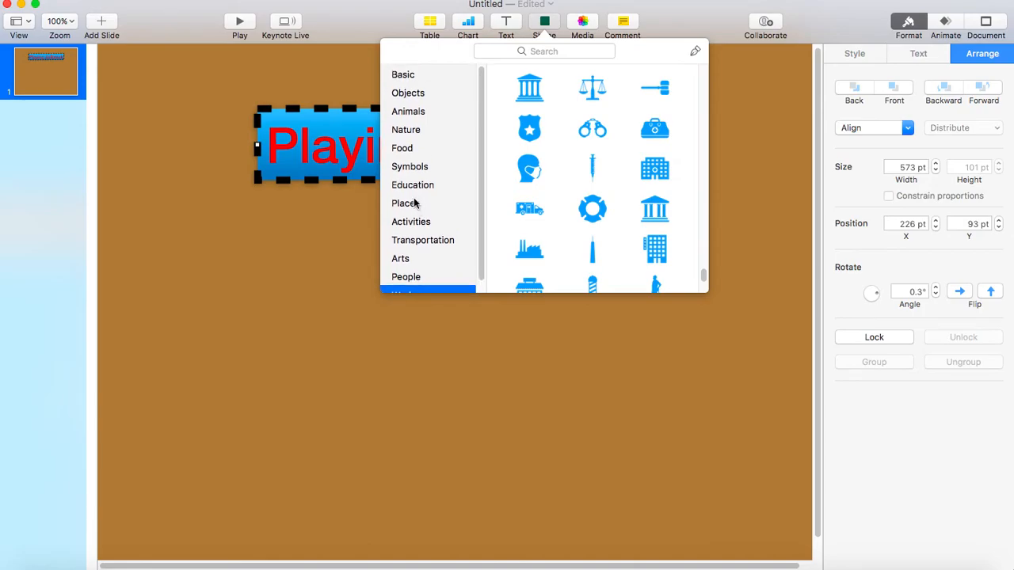
# Insert a right-pointing arrow from the Symbols shapes at the slide's lower left and resize it to about 153 × 125 pt
pyautogui.click(420, 166)
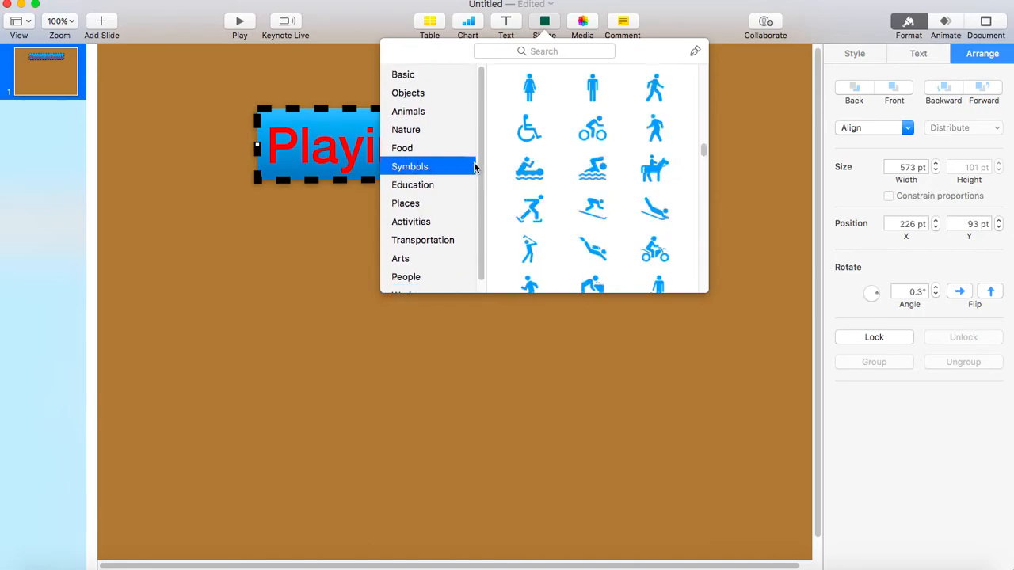
pyautogui.scroll(-15, 594, 198)
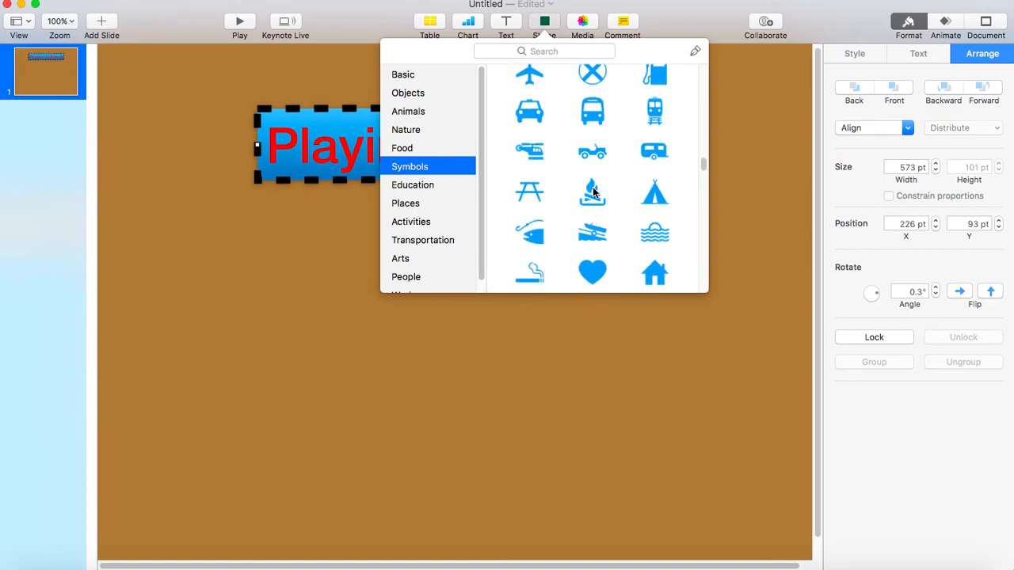
pyautogui.scroll(-2, 593, 190)
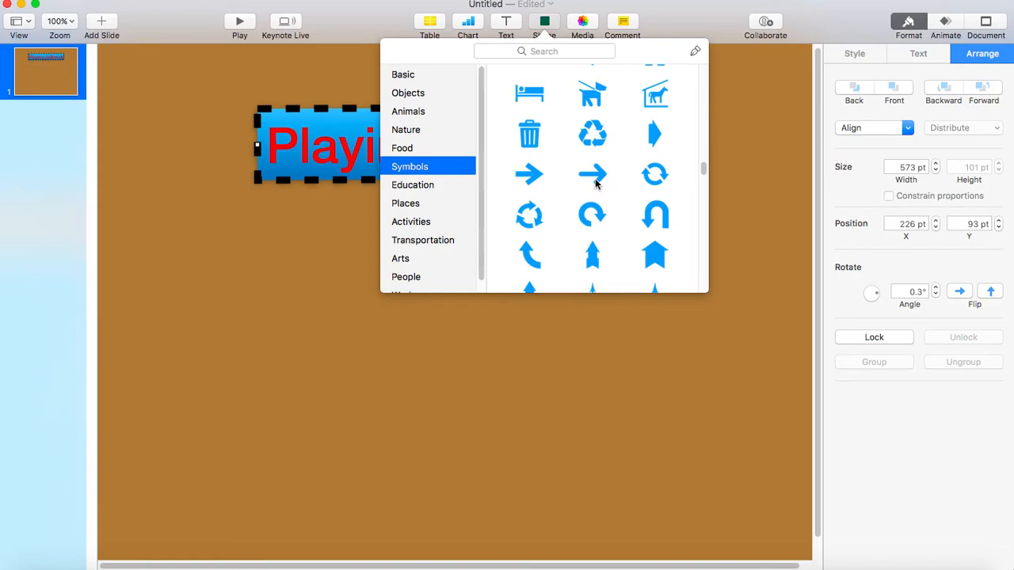
pyautogui.moveTo(536, 183); pyautogui.dragTo(219, 404)
pyautogui.moveTo(175, 361)
pyautogui.mouseDown()
pyautogui.moveTo(132, 361)
pyautogui.moveTo(170, 362)
pyautogui.mouseUp()
pyautogui.moveTo(276, 362); pyautogui.dragTo(297, 363)
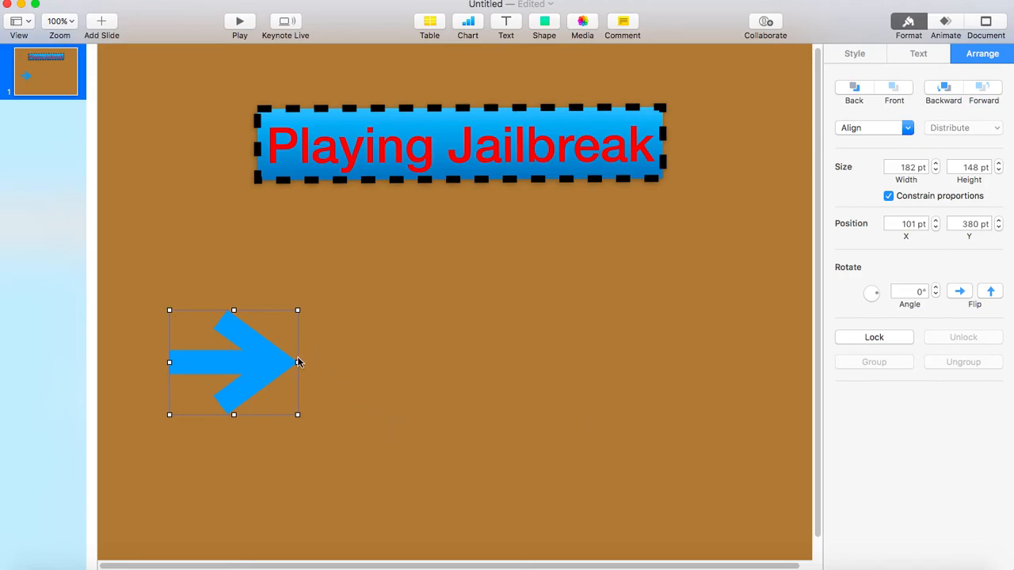
pyautogui.moveTo(295, 312); pyautogui.dragTo(278, 326)
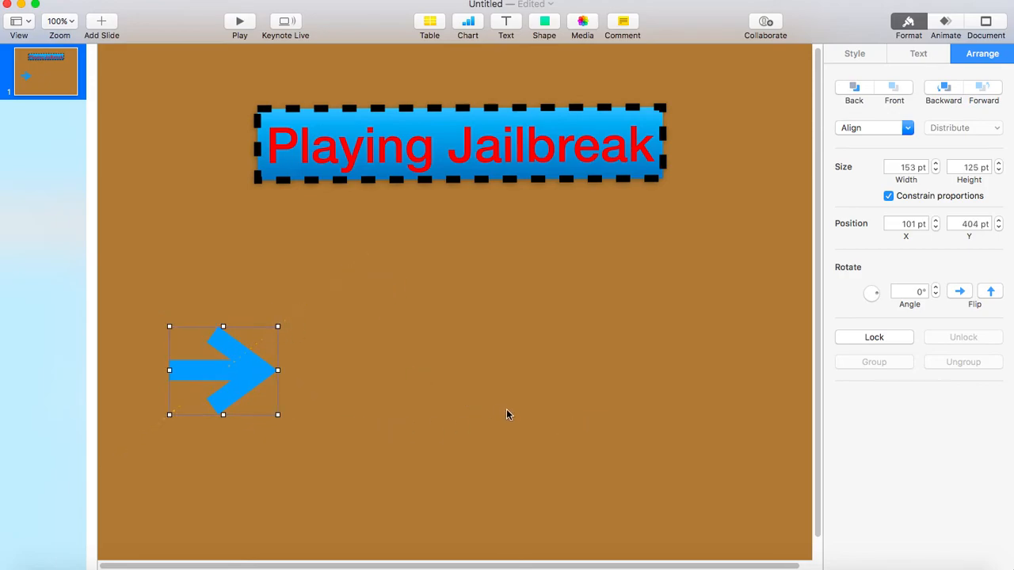
# Rotate the blue arrow slightly, to an angle of about 2.4°
pyautogui.click(507, 412)
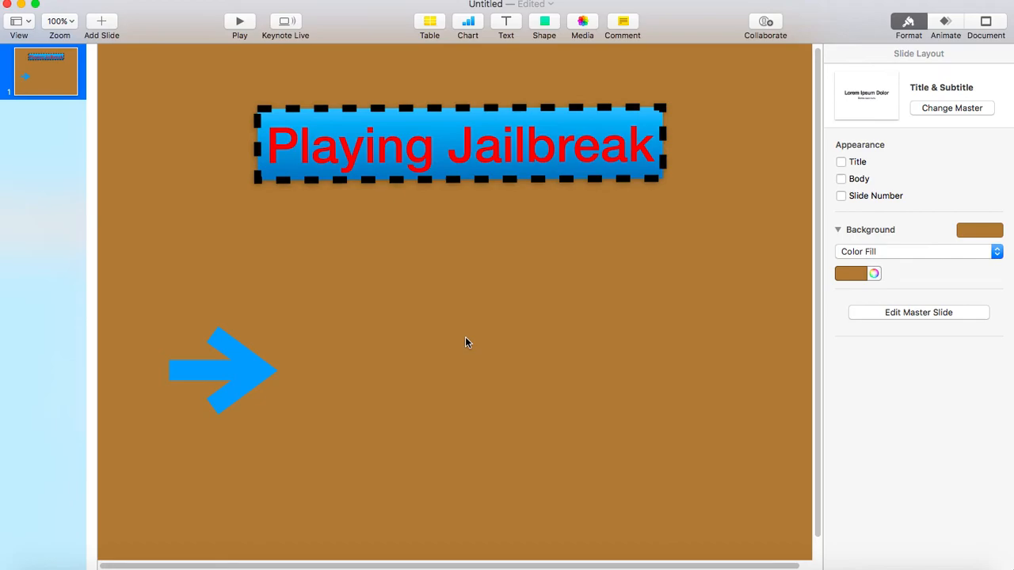
pyautogui.click(223, 358)
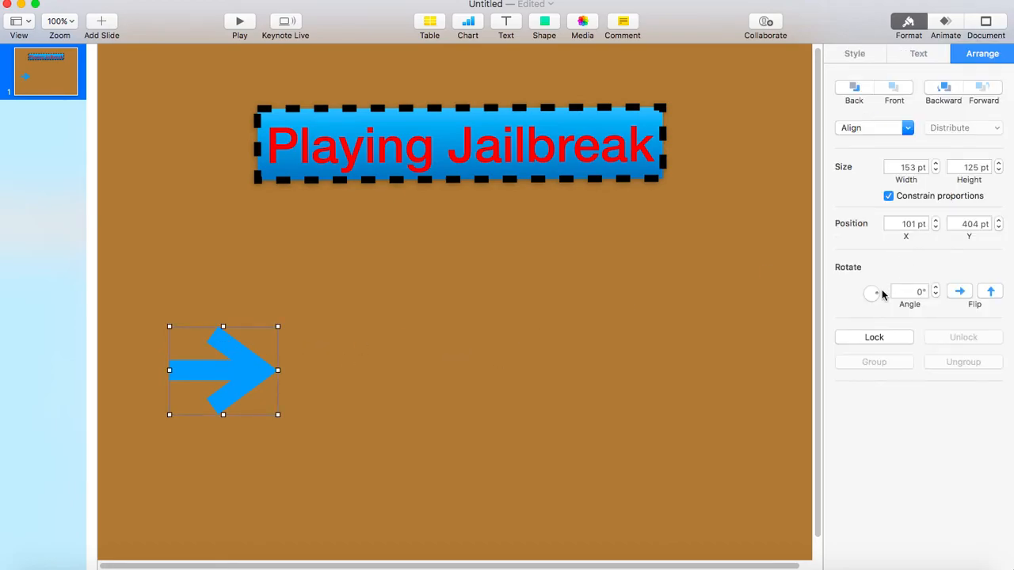
pyautogui.moveTo(880, 296)
pyautogui.mouseDown()
pyautogui.moveTo(876, 287)
pyautogui.moveTo(868, 303)
pyautogui.moveTo(864, 286)
pyautogui.moveTo(879, 296)
pyautogui.mouseUp()
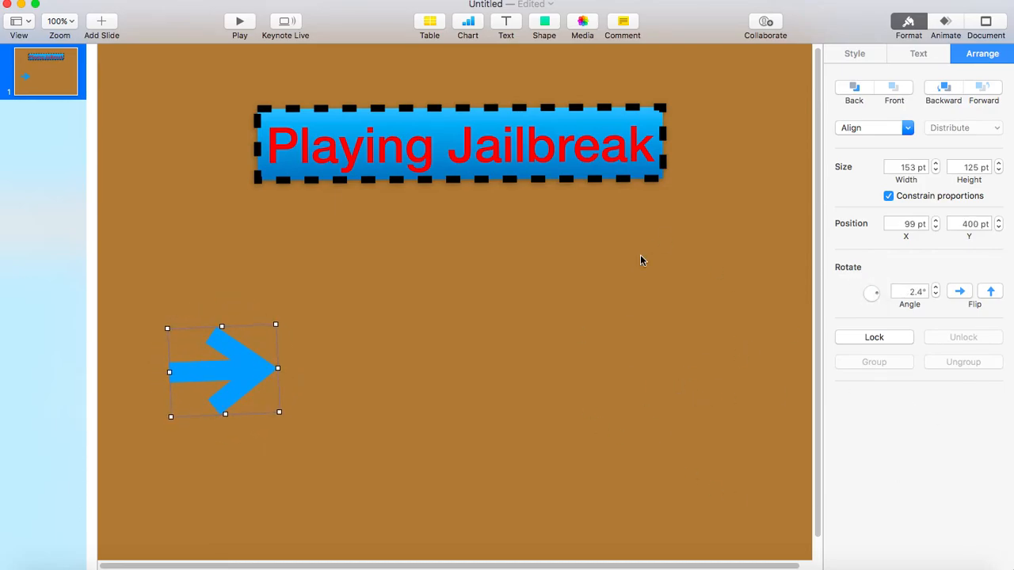
# Insert a second right-pointing arrow from the Symbols shapes and place it on the slide's right half, at about X 623 pt, Y 422 pt
pyautogui.click(544, 21)
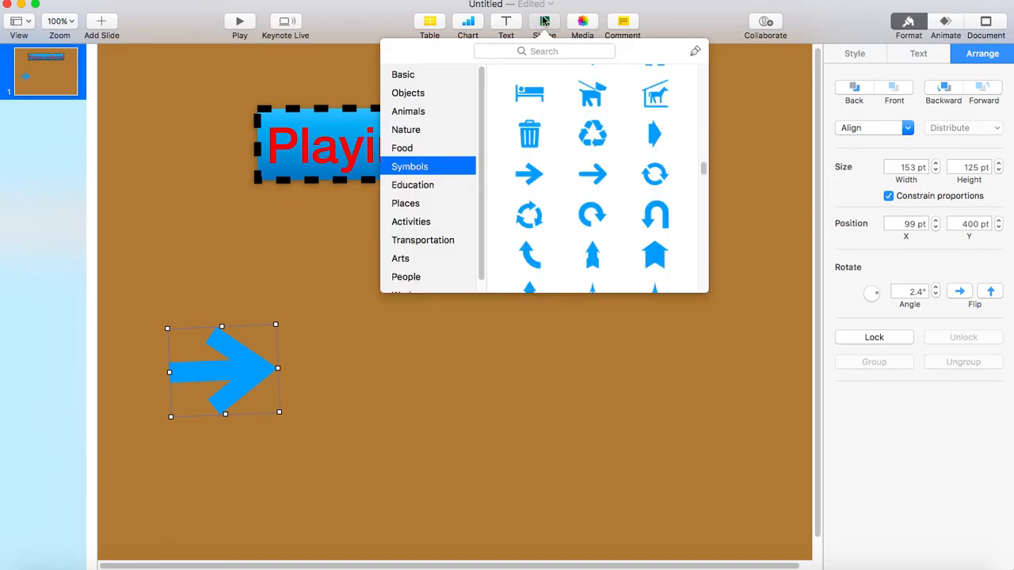
pyautogui.click(529, 172)
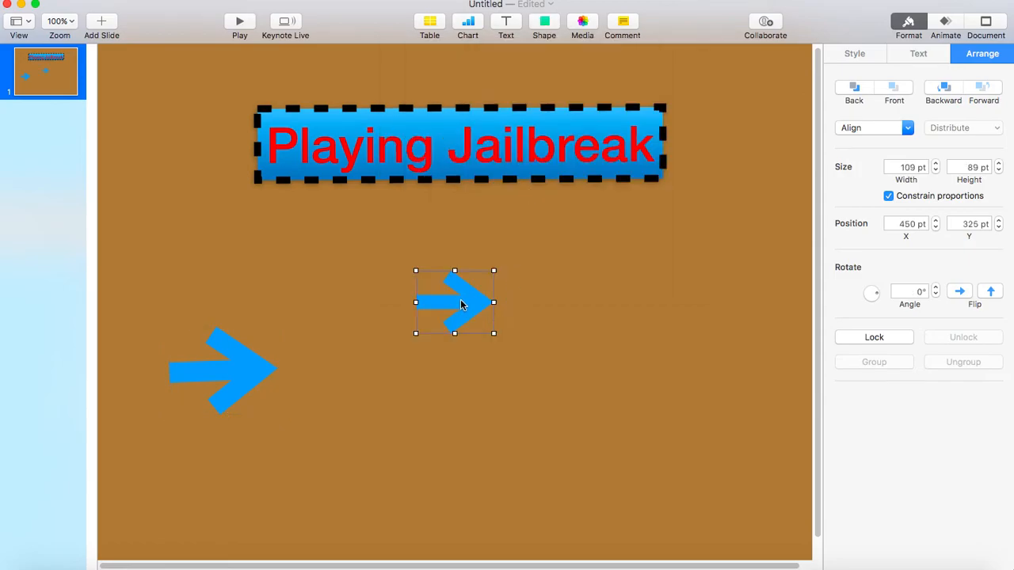
pyautogui.moveTo(462, 306); pyautogui.dragTo(586, 375)
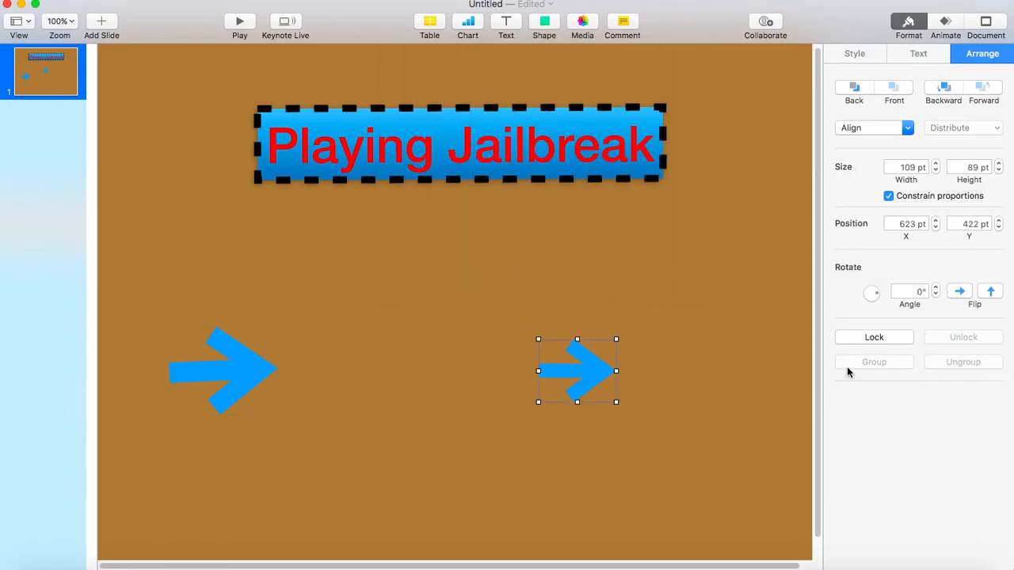
# Try the green shape style on the second arrow and apply the red shape style instead
pyautogui.click(856, 56)
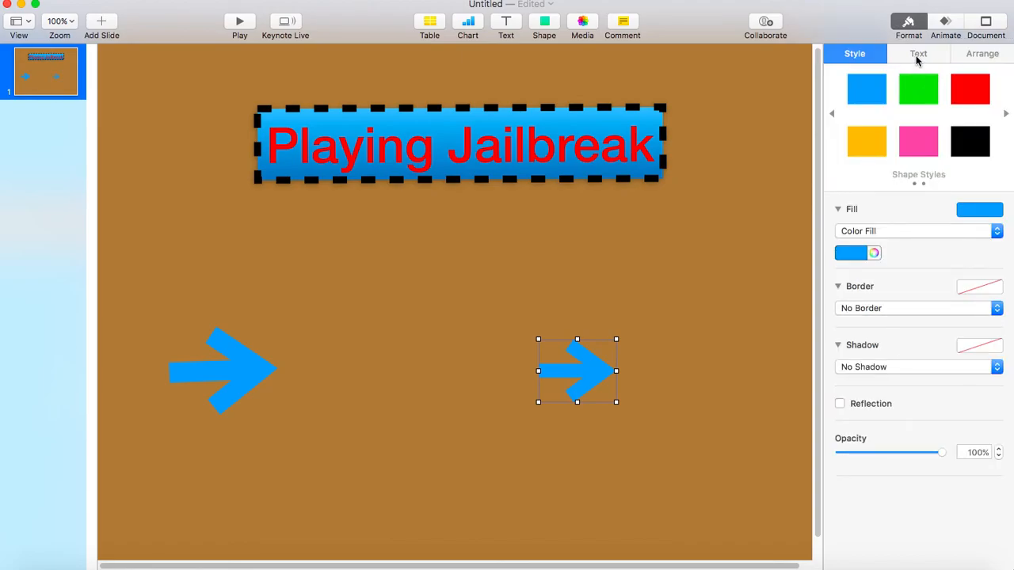
pyautogui.click(917, 96)
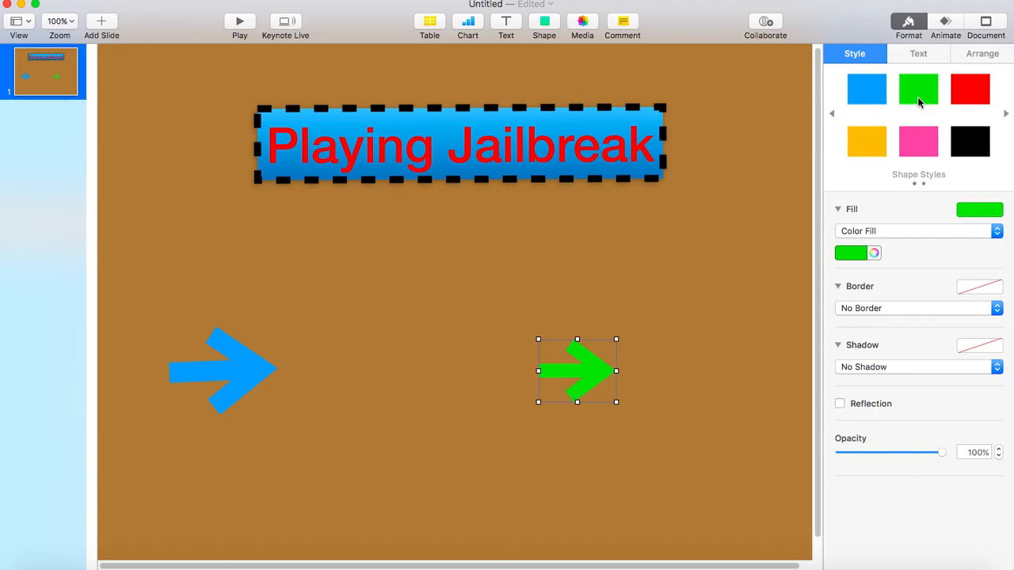
pyautogui.click(968, 94)
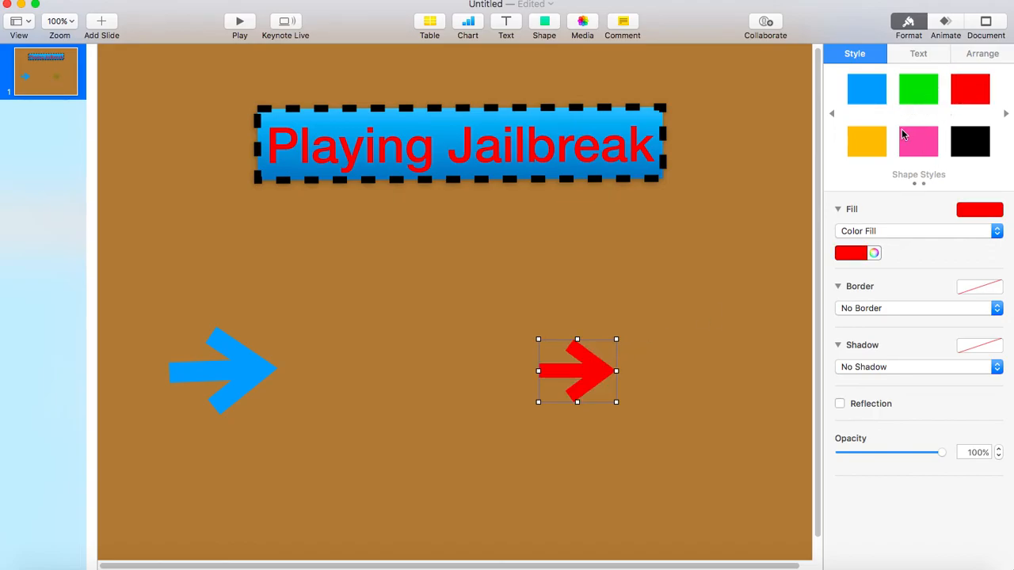
# Rotate the red arrow so it points up and to the left, and move it further right on the slide
pyautogui.click(925, 57)
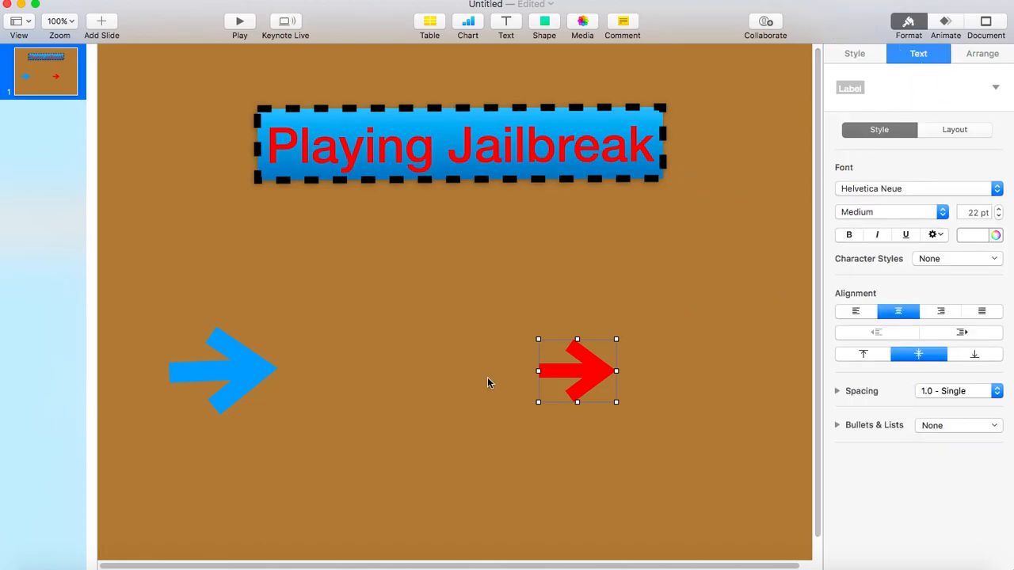
pyautogui.click(977, 55)
pyautogui.moveTo(877, 297); pyautogui.dragTo(866, 294)
pyautogui.moveTo(582, 406); pyautogui.dragTo(645, 391)
# Rotate the blue arrow to an angle of about 24.1° and shrink it to about 126 × 102 pt
pyautogui.click(221, 384)
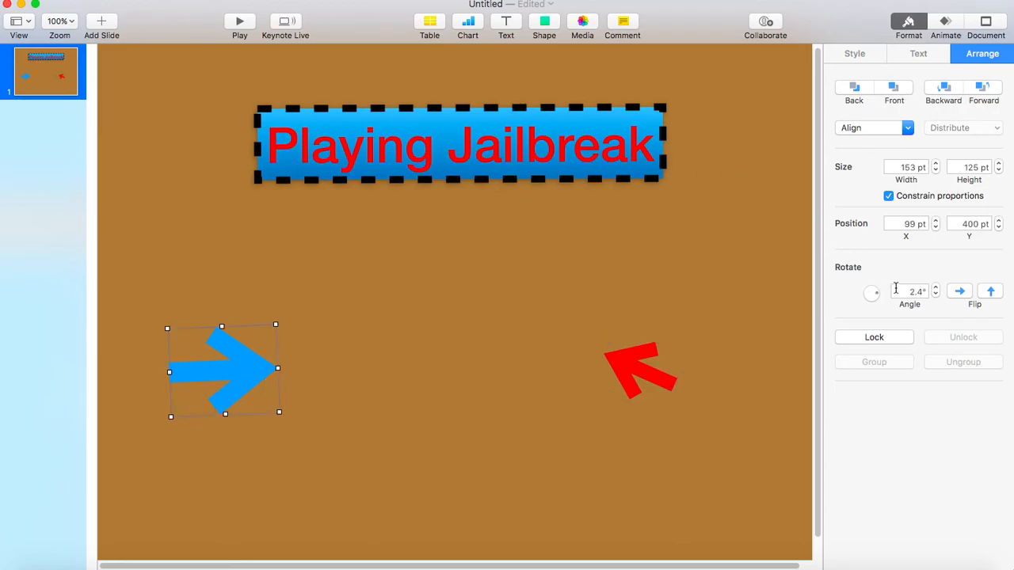
pyautogui.moveTo(877, 296)
pyautogui.mouseDown()
pyautogui.moveTo(872, 285)
pyautogui.moveTo(886, 293)
pyautogui.mouseUp()
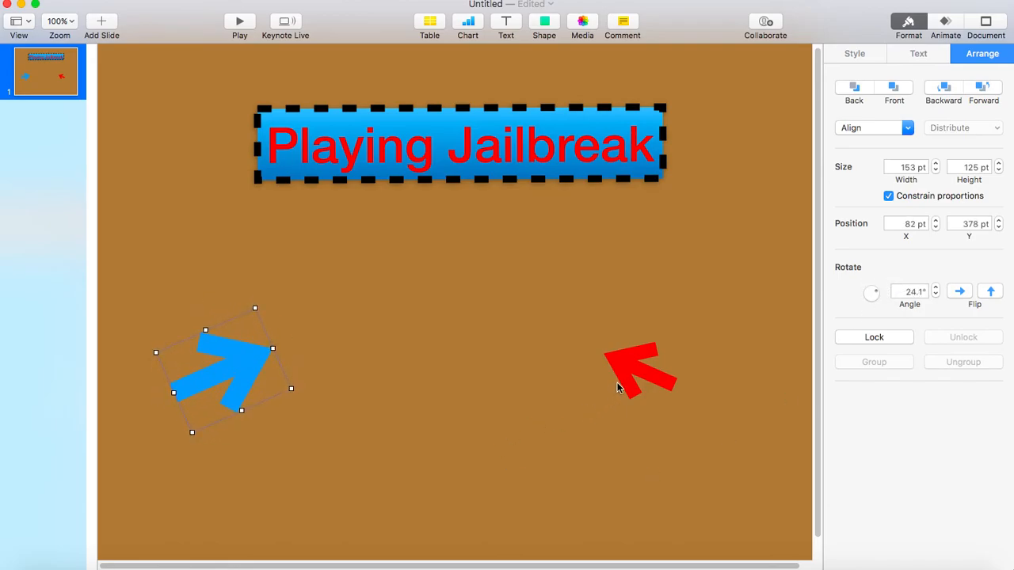
pyautogui.moveTo(177, 395)
pyautogui.mouseDown()
pyautogui.moveTo(208, 383)
pyautogui.moveTo(197, 394)
pyautogui.mouseUp()
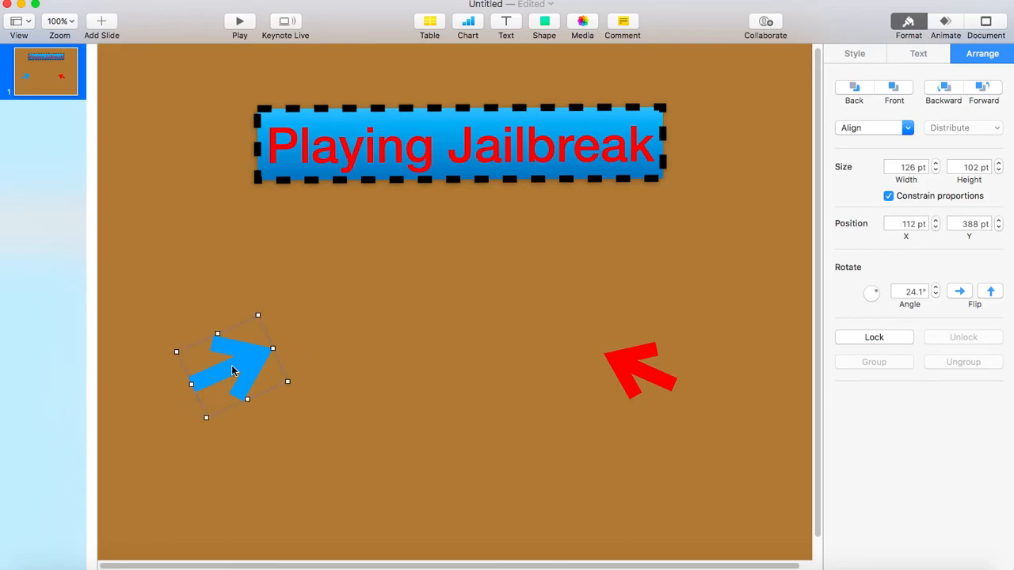
# Apply the yellow shape style to the blue arrow and give it a solid black line border
pyautogui.click(855, 52)
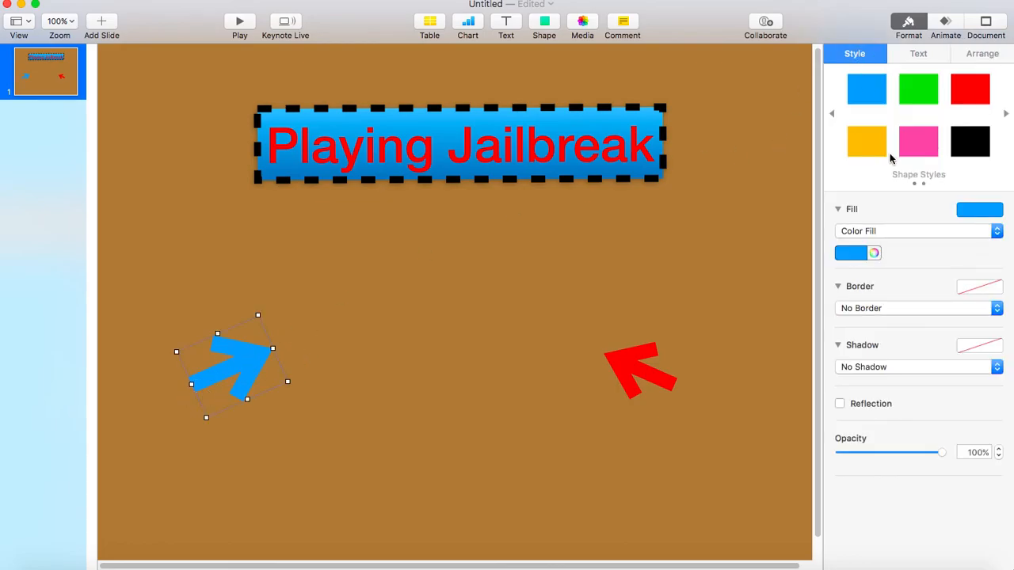
pyautogui.click(865, 140)
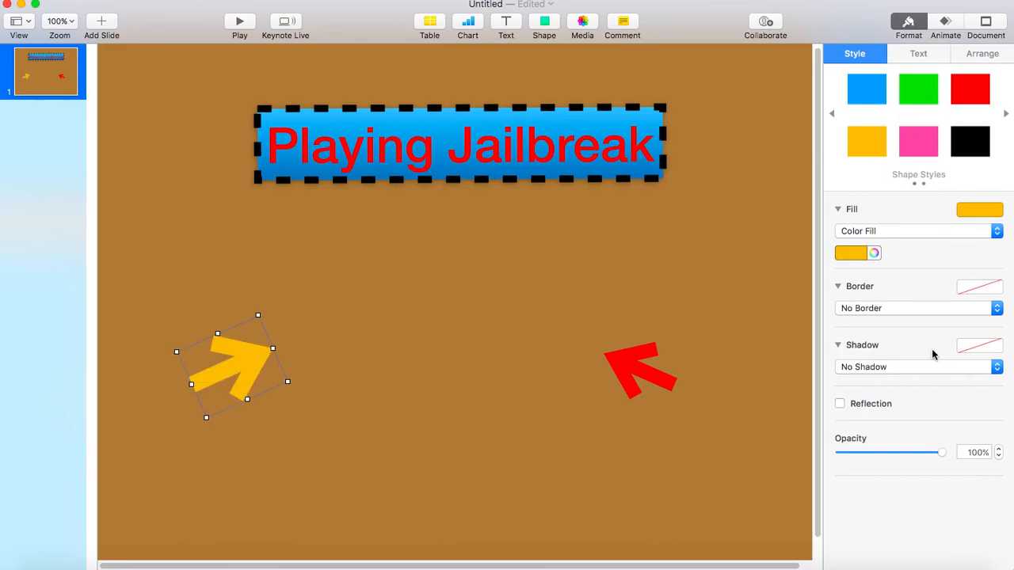
pyautogui.click(887, 303)
pyautogui.click(877, 320)
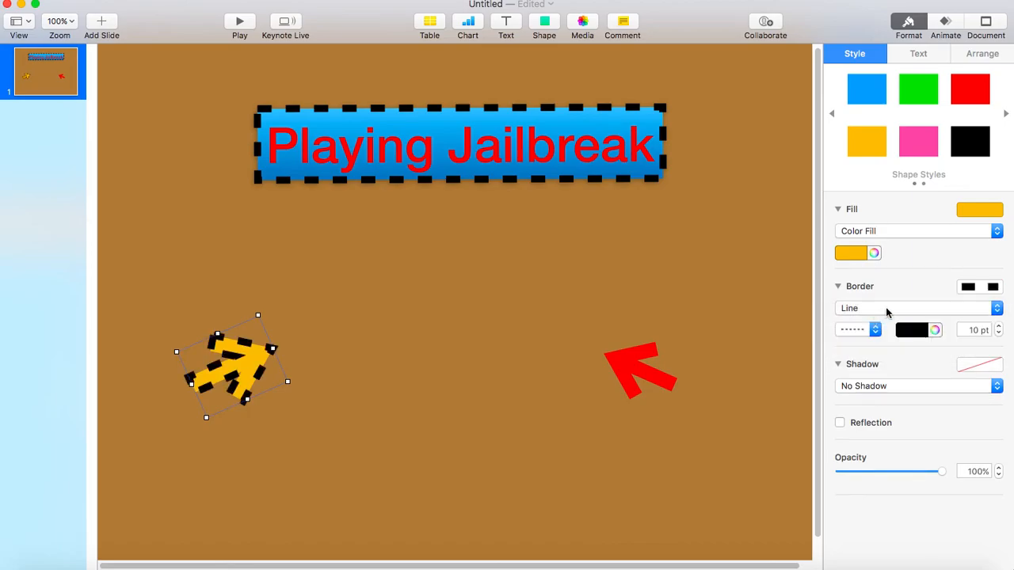
pyautogui.click(858, 330)
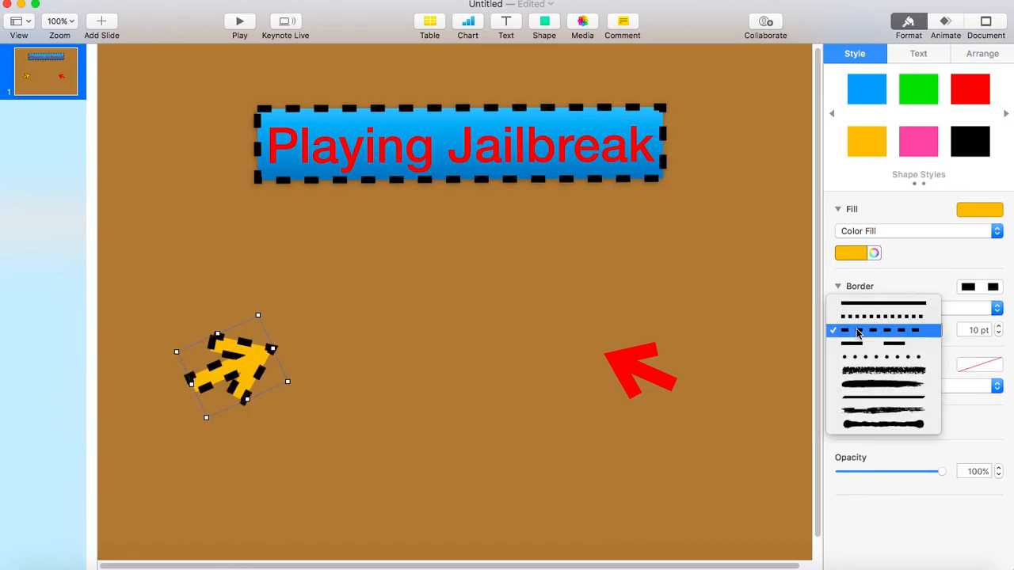
pyautogui.click(862, 304)
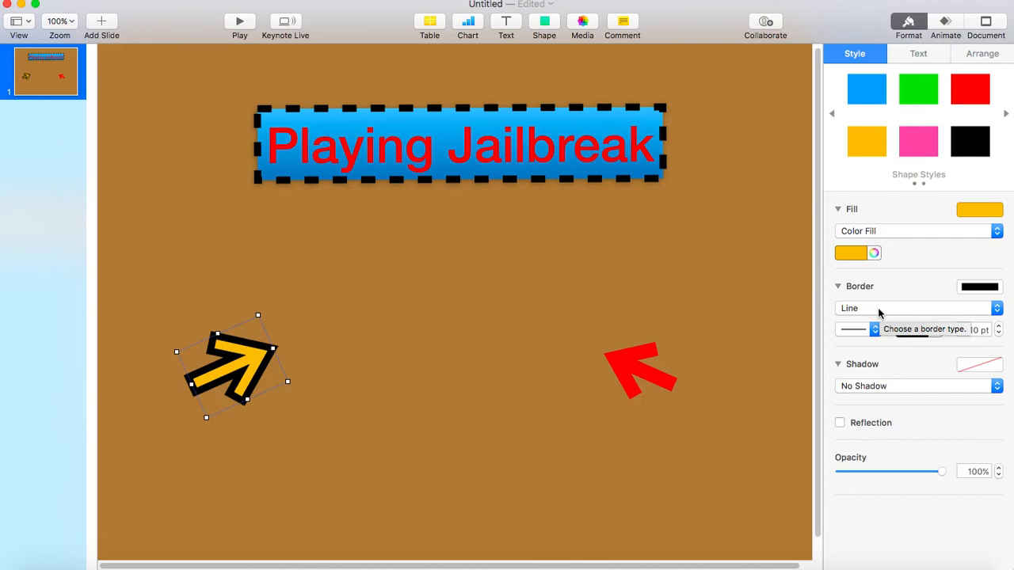
# Try a Picture Frame border on the yellow arrow and return it to the Line border
pyautogui.click(878, 314)
pyautogui.click(871, 319)
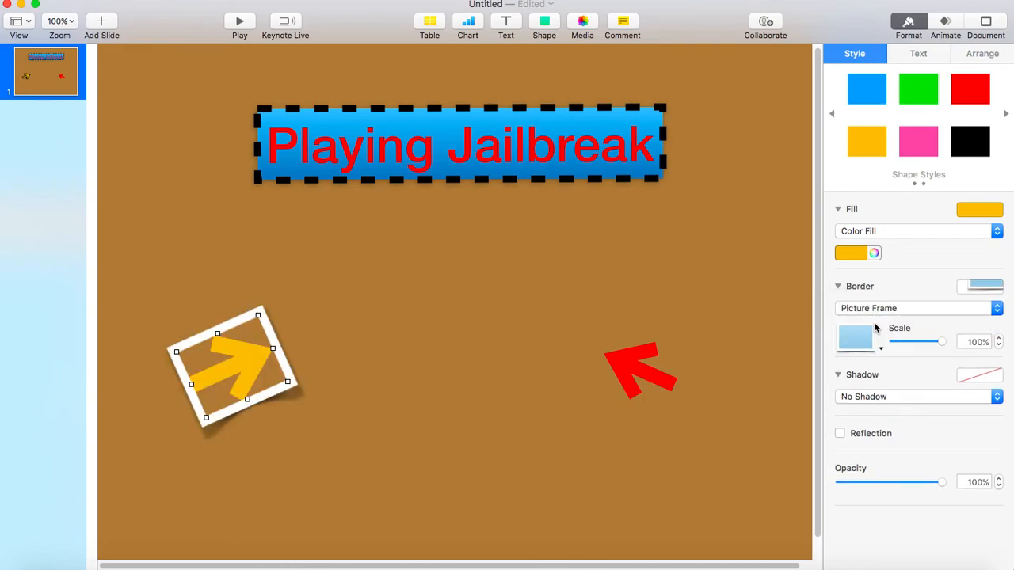
pyautogui.click(879, 309)
pyautogui.click(877, 295)
# Add a solid black Line border to the red arrow
pyautogui.click(673, 366)
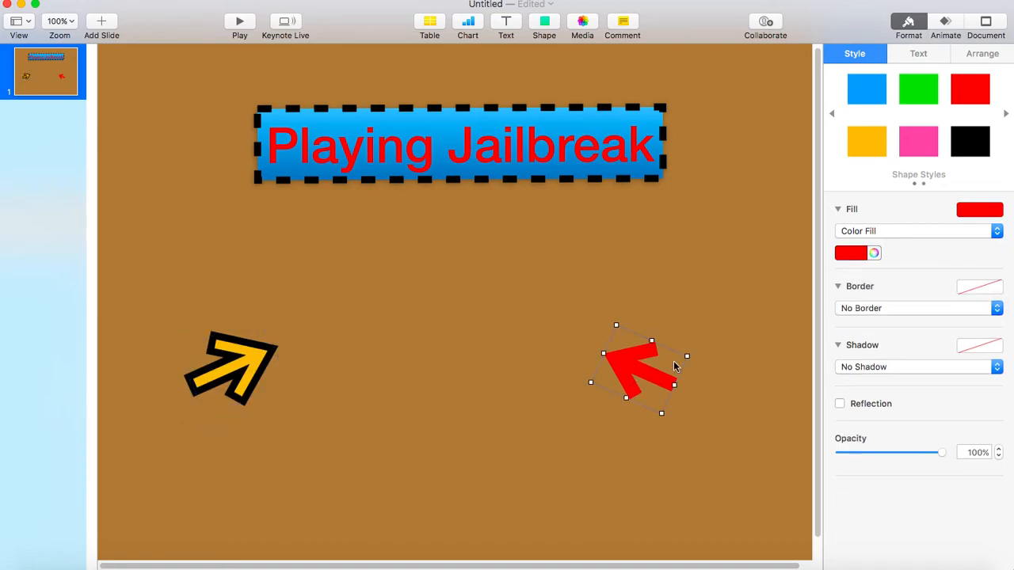
pyautogui.click(868, 309)
pyautogui.click(867, 319)
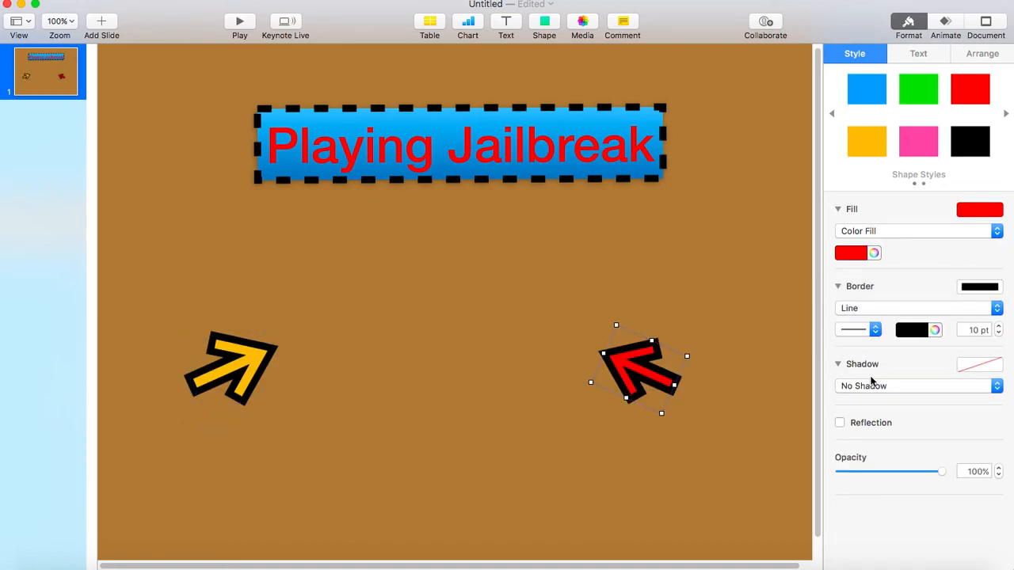
# Try a Drop Shadow on the red arrow and set it back to No Shadow
pyautogui.click(866, 384)
pyautogui.click(868, 394)
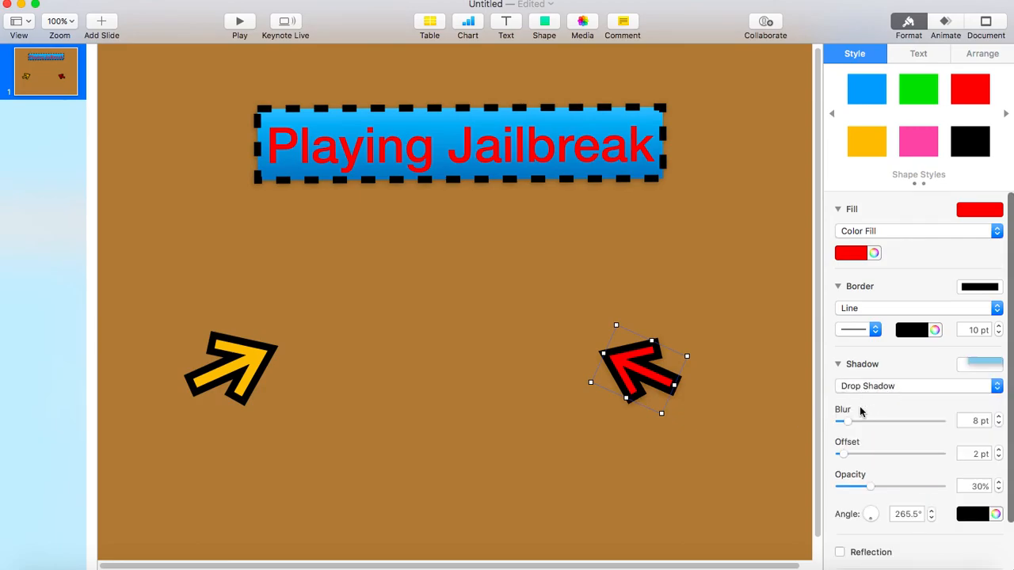
pyautogui.click(870, 388)
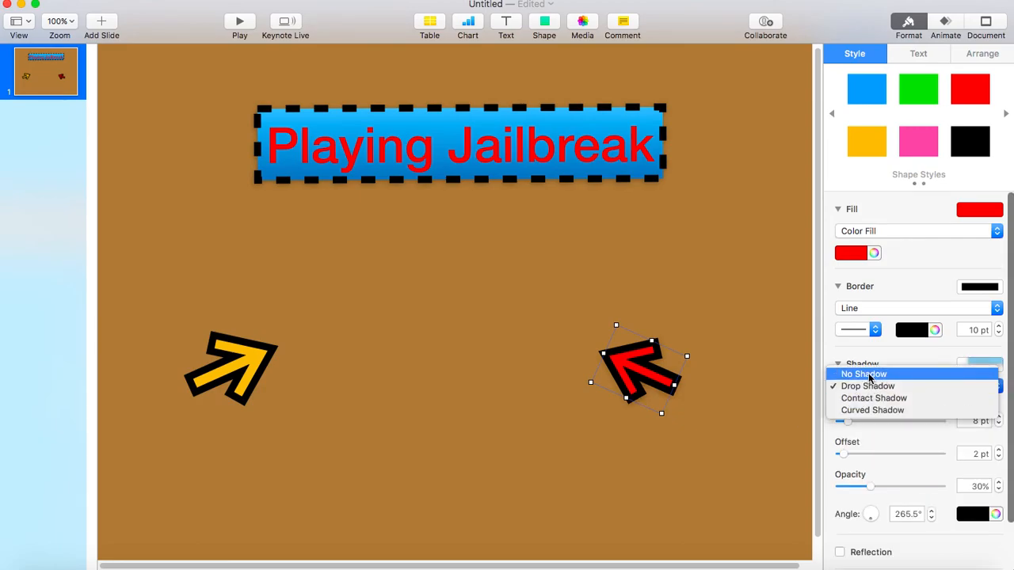
pyautogui.click(864, 375)
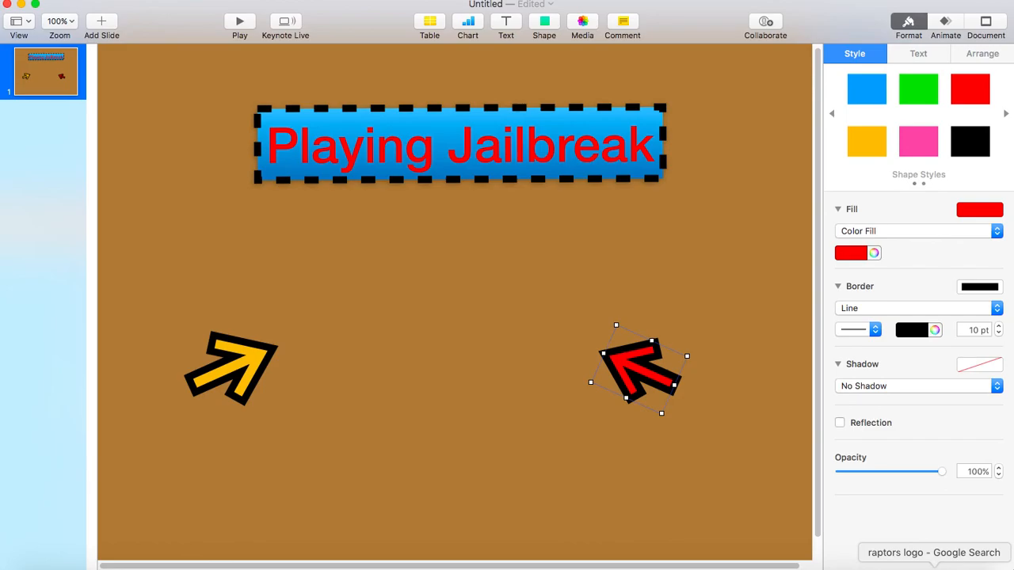
# Switch to the Chrome image search for the Roblox profile, copy the brown-haired avatar picture onto the slide, and minimize the browser
pyautogui.click(934, 564)
pyautogui.click(582, 82)
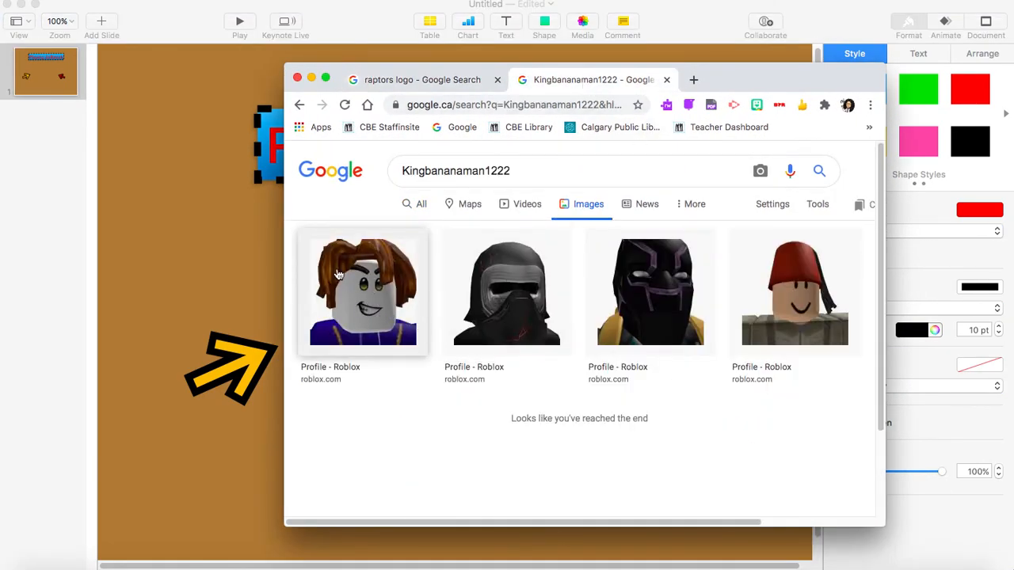
pyautogui.moveTo(381, 298); pyautogui.dragTo(215, 237)
pyautogui.click(312, 78)
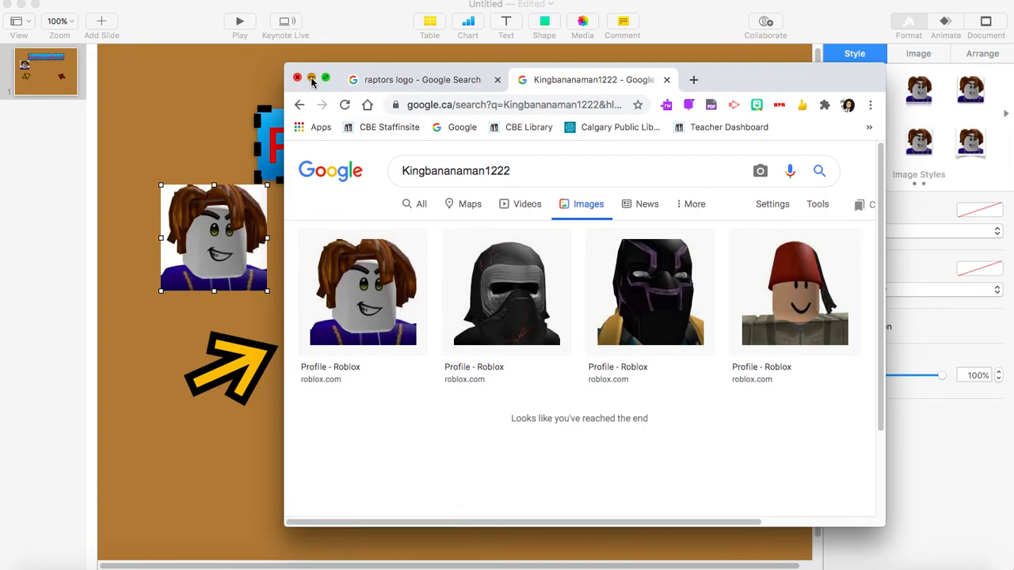
# Place the avatar picture between the two arrows below the title and enlarge it to about 235 × 235 pt
pyautogui.moveTo(215, 267); pyautogui.dragTo(480, 304)
pyautogui.moveTo(406, 356); pyautogui.dragTo(364, 399)
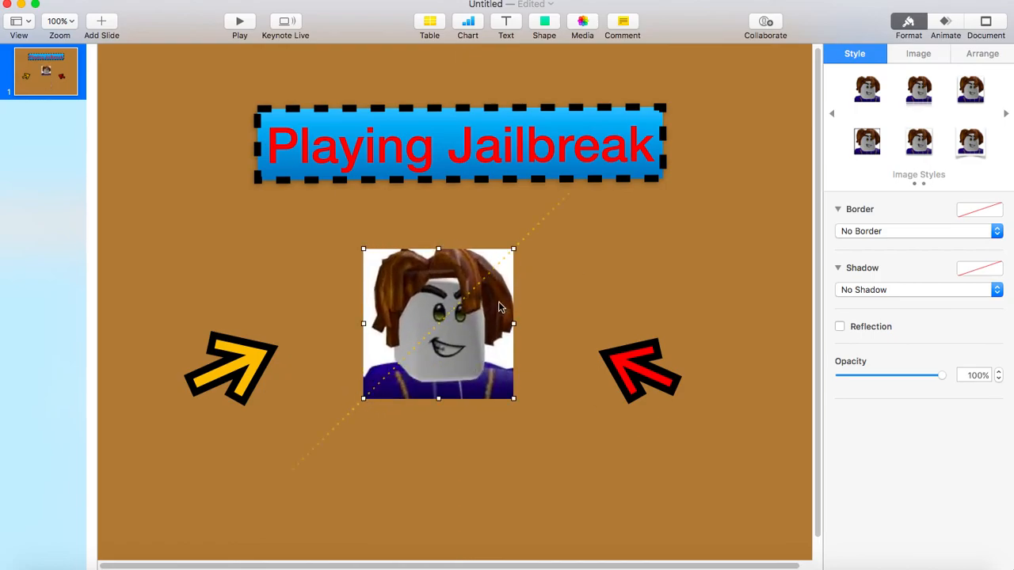
pyautogui.moveTo(513, 325); pyautogui.dragTo(532, 323)
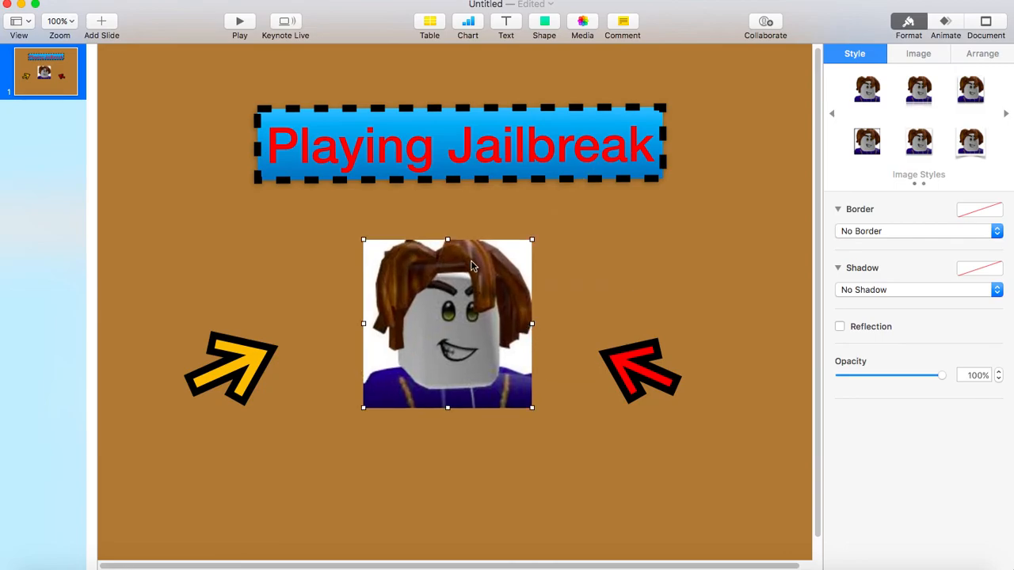
pyautogui.moveTo(448, 241)
pyautogui.mouseDown()
pyautogui.moveTo(446, 223)
pyautogui.moveTo(441, 262)
pyautogui.moveTo(436, 242)
pyautogui.mouseUp()
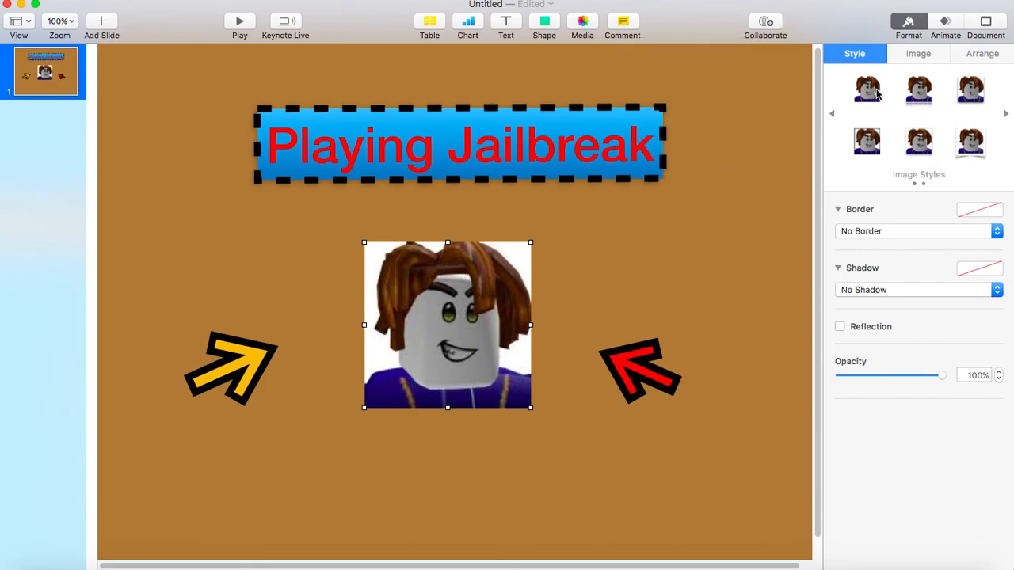
# Rotate the avatar picture to an angle of about 178.7° so it is upside down, and deselect it
pyautogui.click(919, 53)
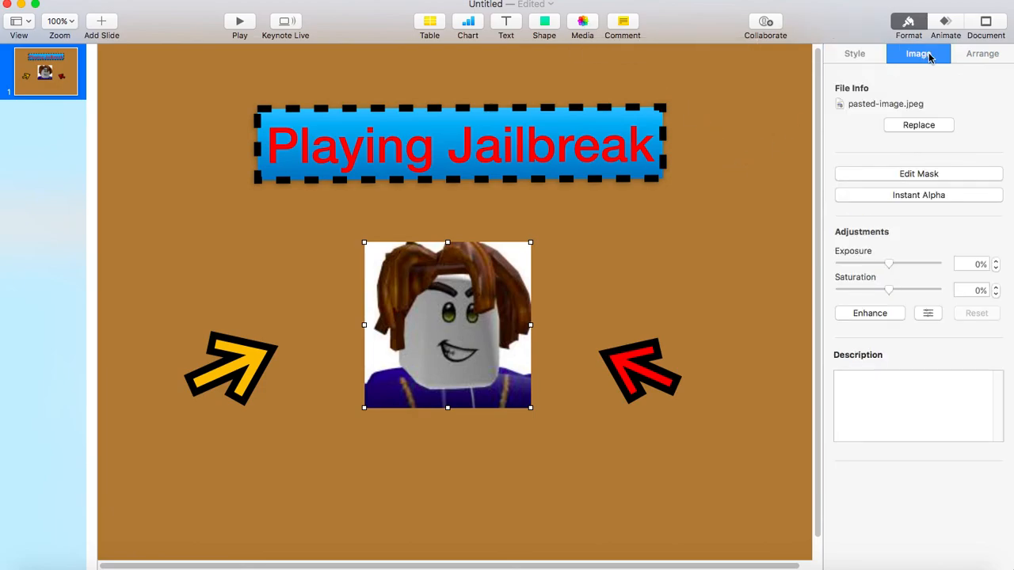
pyautogui.click(997, 54)
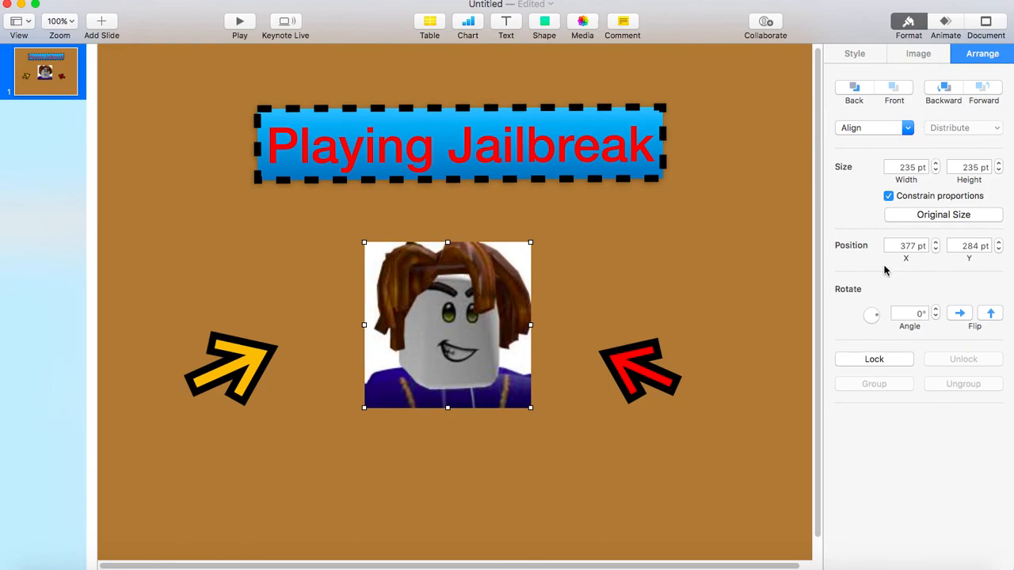
pyautogui.moveTo(877, 318); pyautogui.dragTo(838, 316)
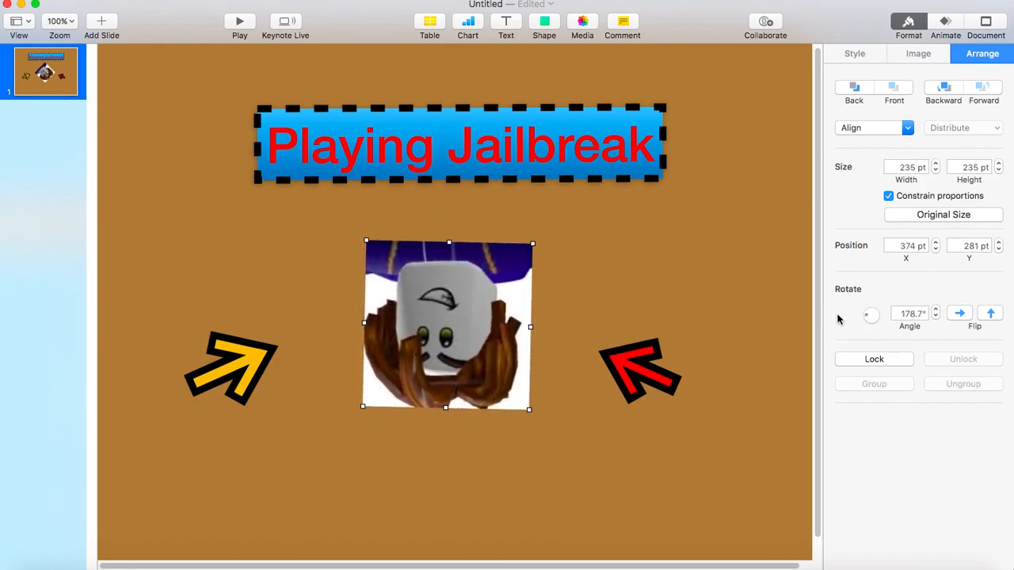
pyautogui.click(727, 472)
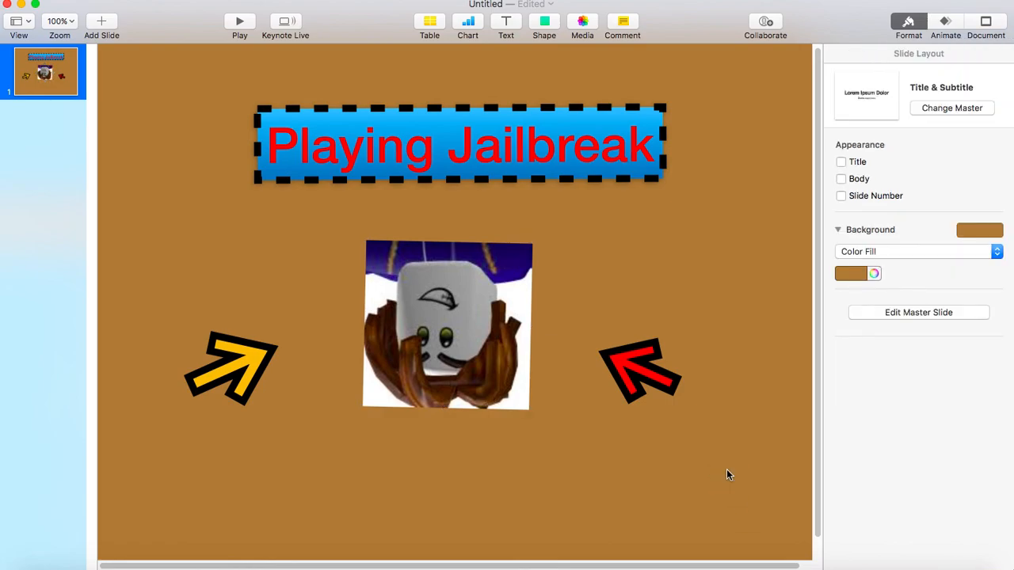